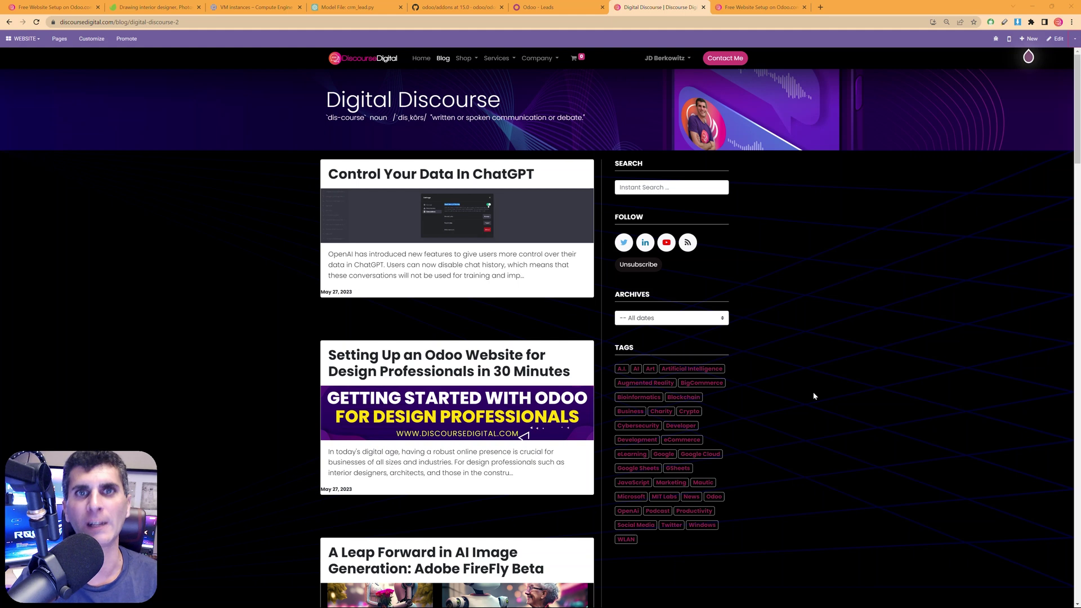
Examine the finished Free Website Setup landing page, from its lead capture form down to the special offer section.
key("ctrl+Tab")
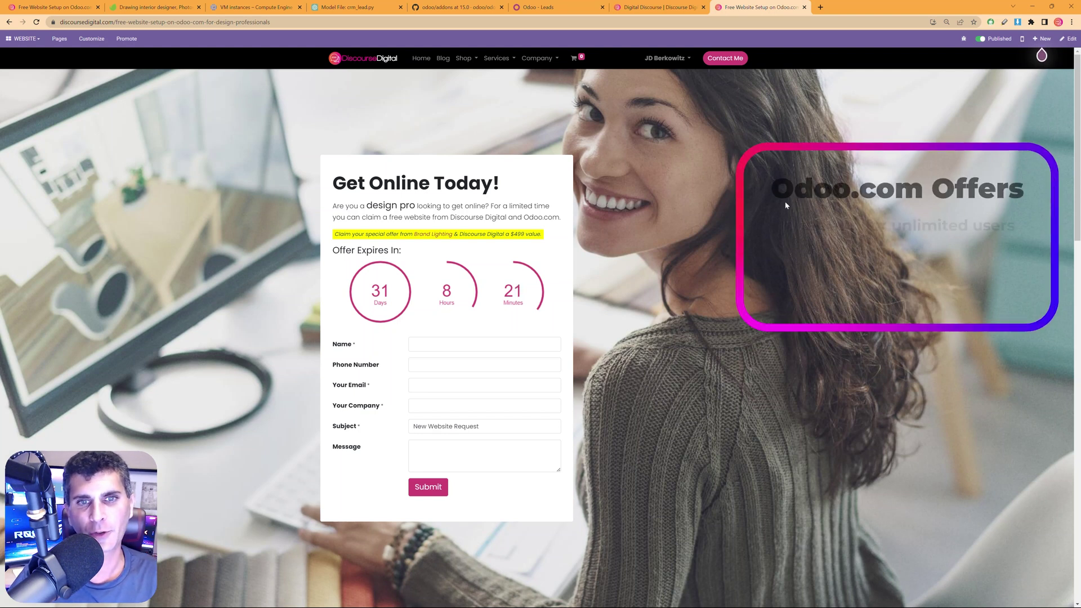
scroll(785, 201, "down", 5)
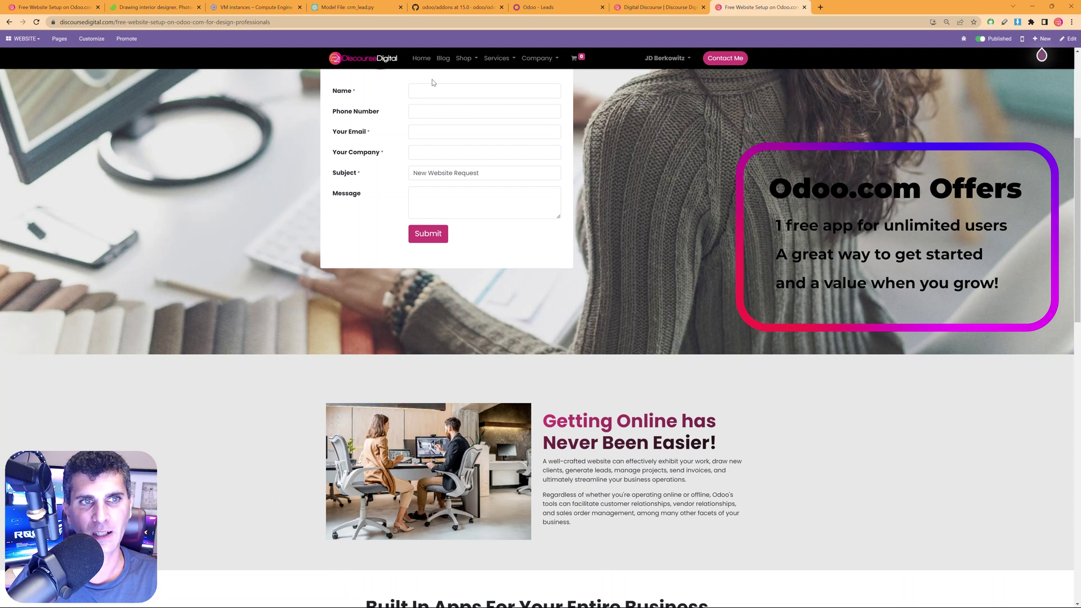
scroll(596, 276, "down", 5)
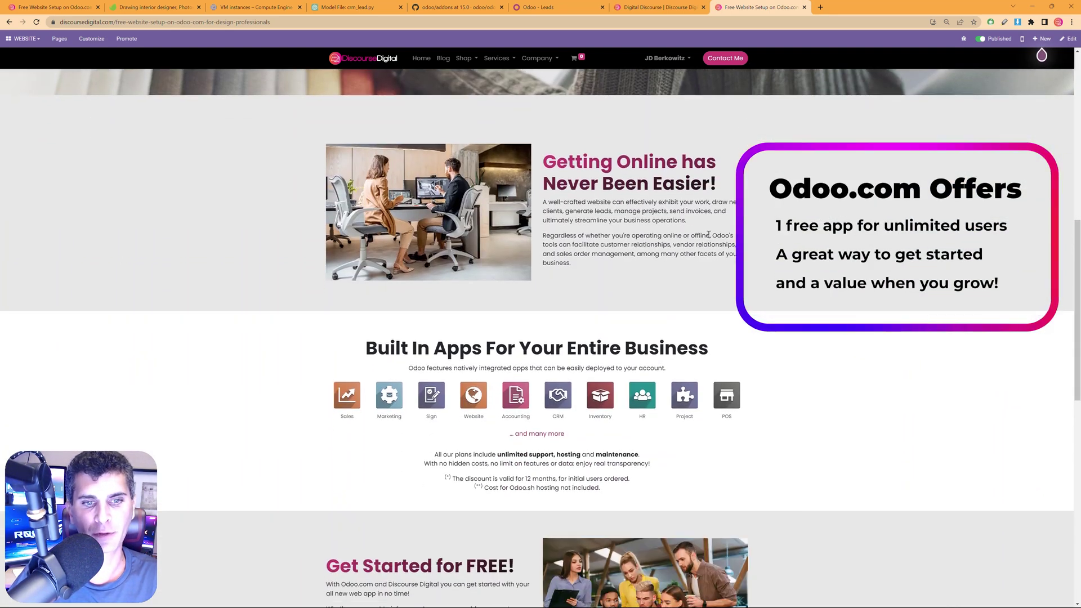
scroll(704, 231, "down", 5)
scroll(699, 220, "down", 6)
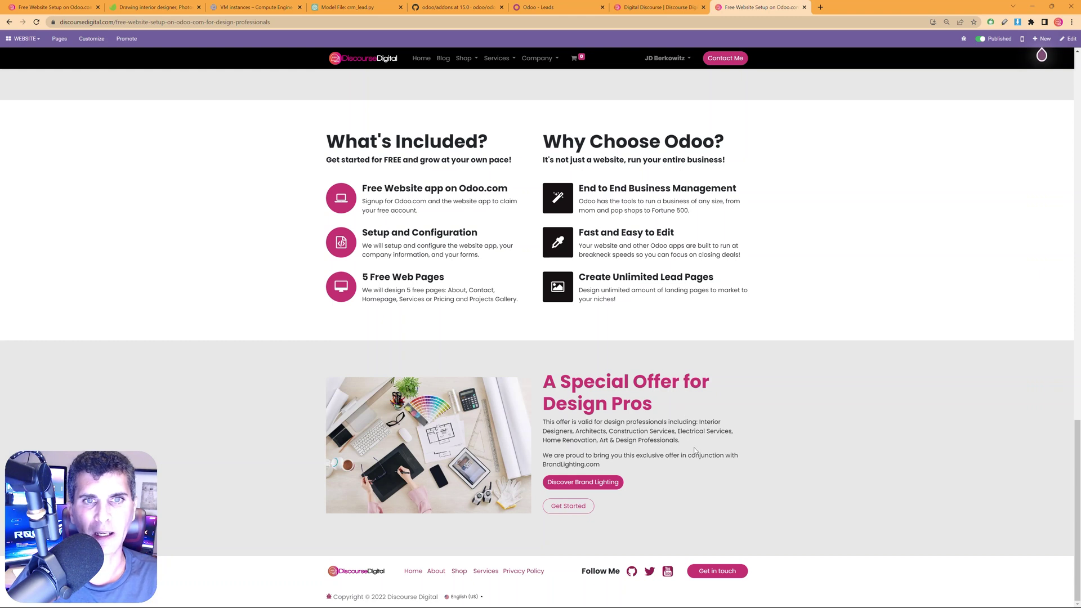
scroll(726, 395, "up", 13)
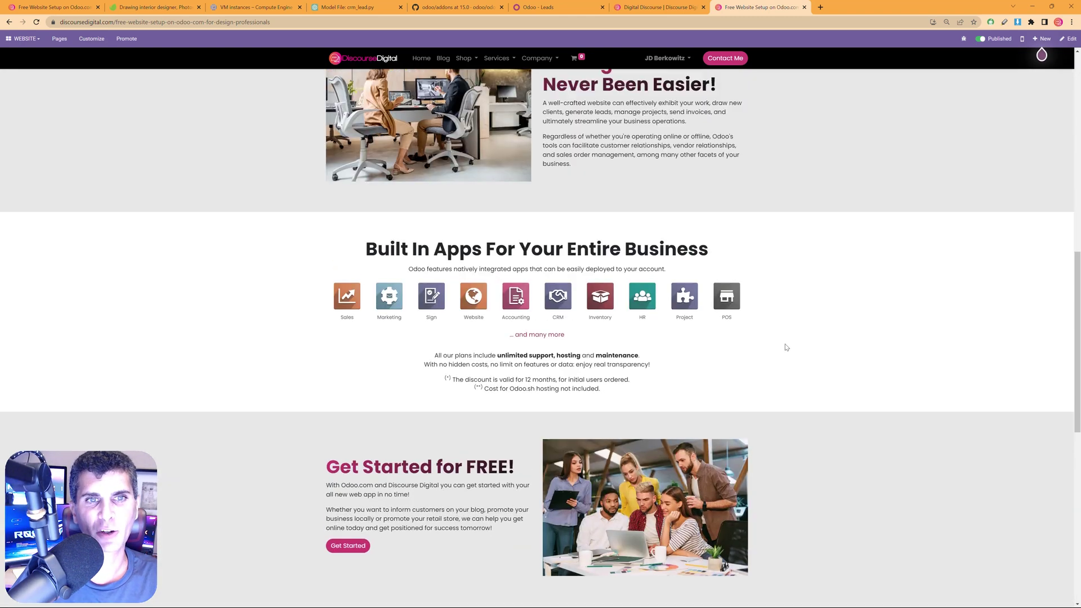
scroll(805, 343, "up", 7)
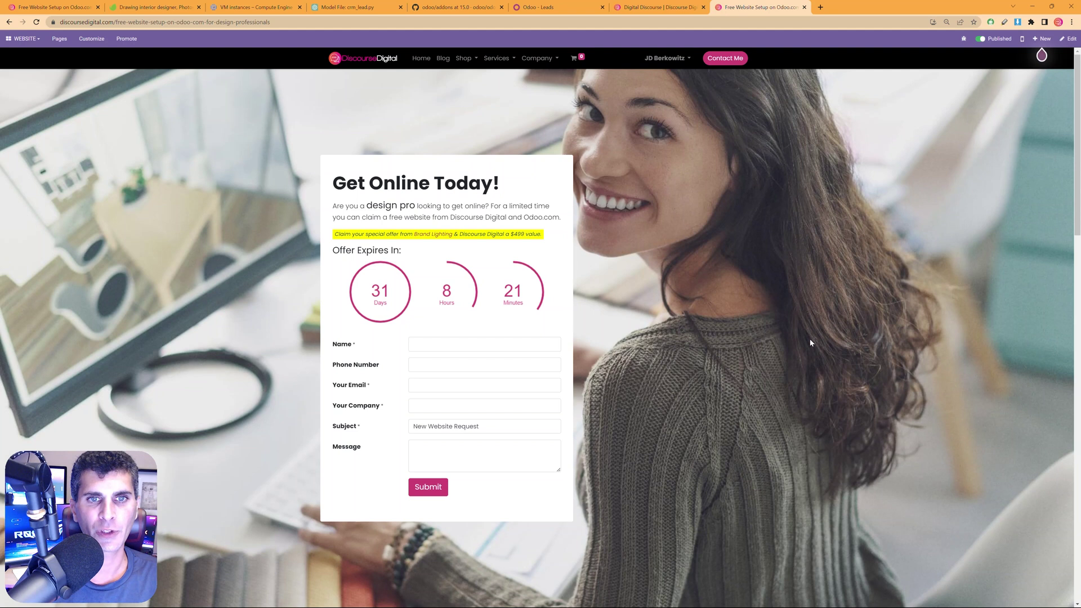
Create a new website page titled "My First Landing Page" without adding it to the menu.
left_click(664, 8)
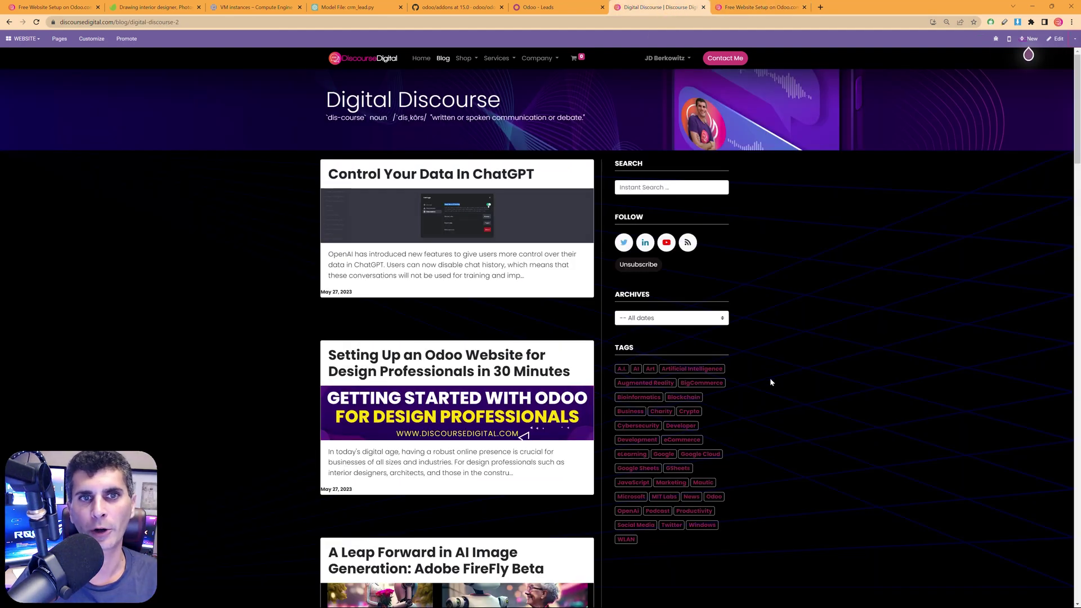
mouse_move(1024, 45)
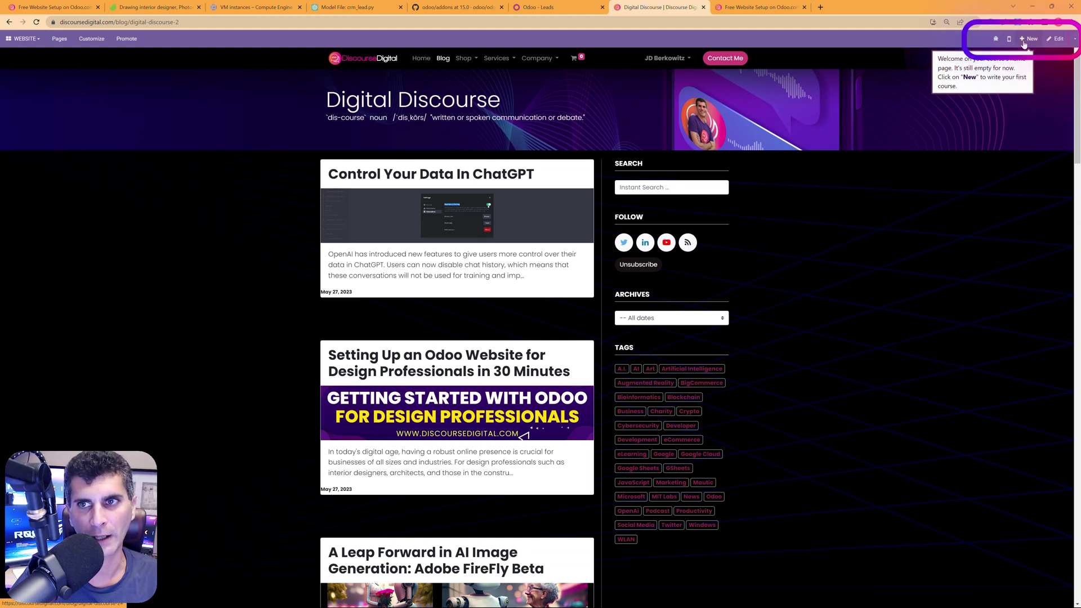
left_click(1024, 44)
left_click(460, 242)
left_click(489, 92)
left_click(529, 76)
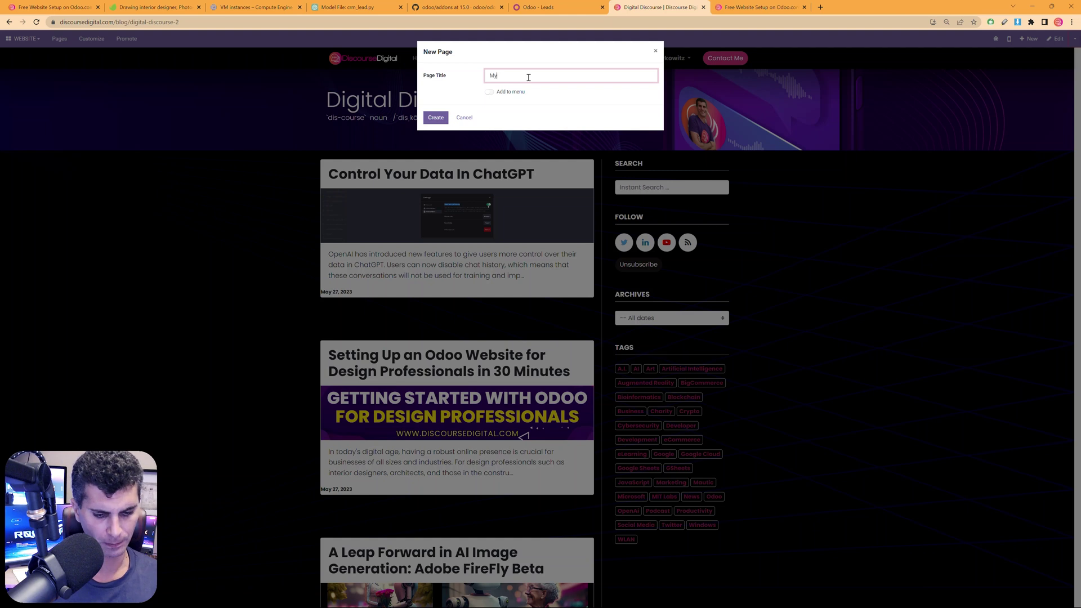
type("ing Page")
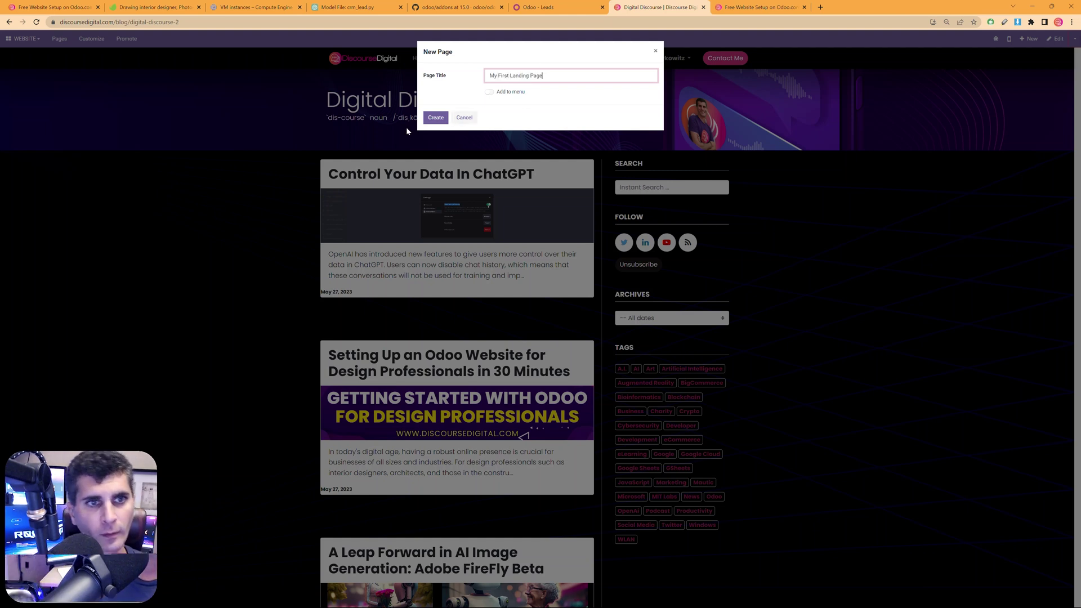
left_click(441, 117)
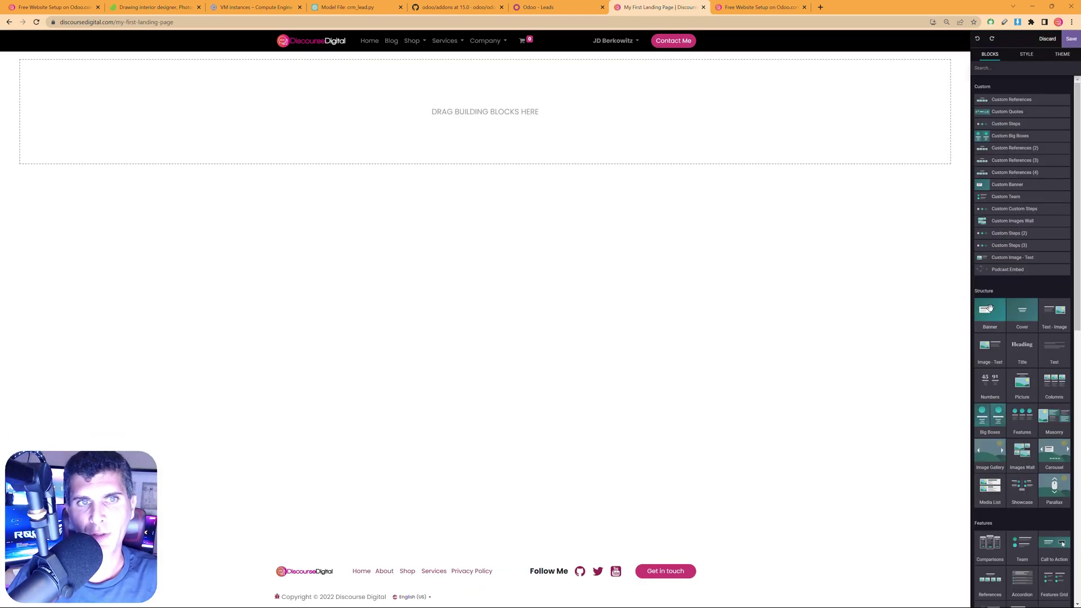
Add a Banner structure block to the empty landing page.
scroll(991, 309, "down", 4)
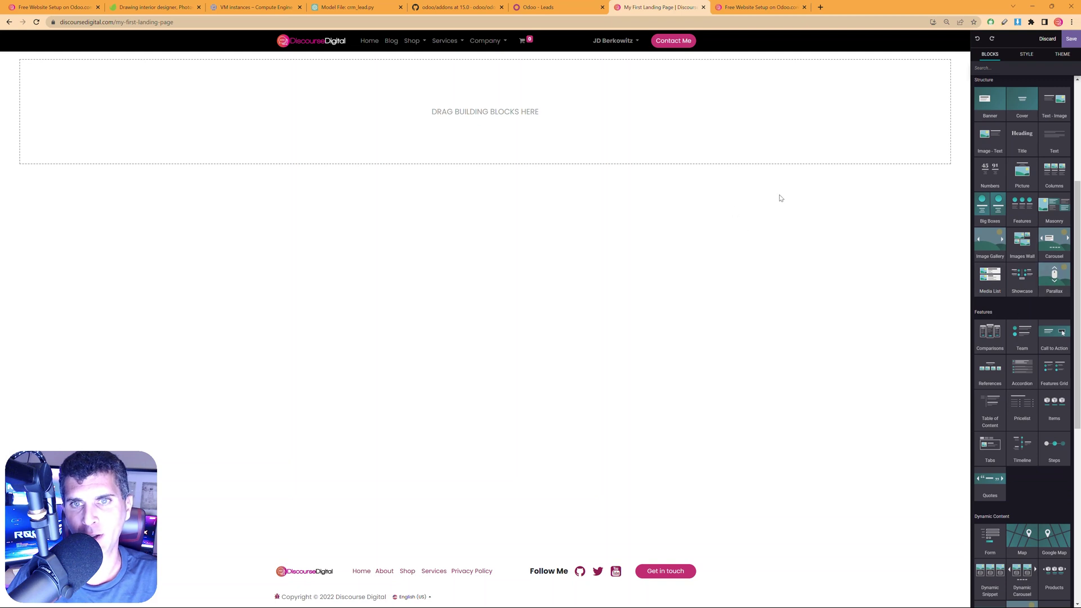
scroll(1034, 332, "up", 4)
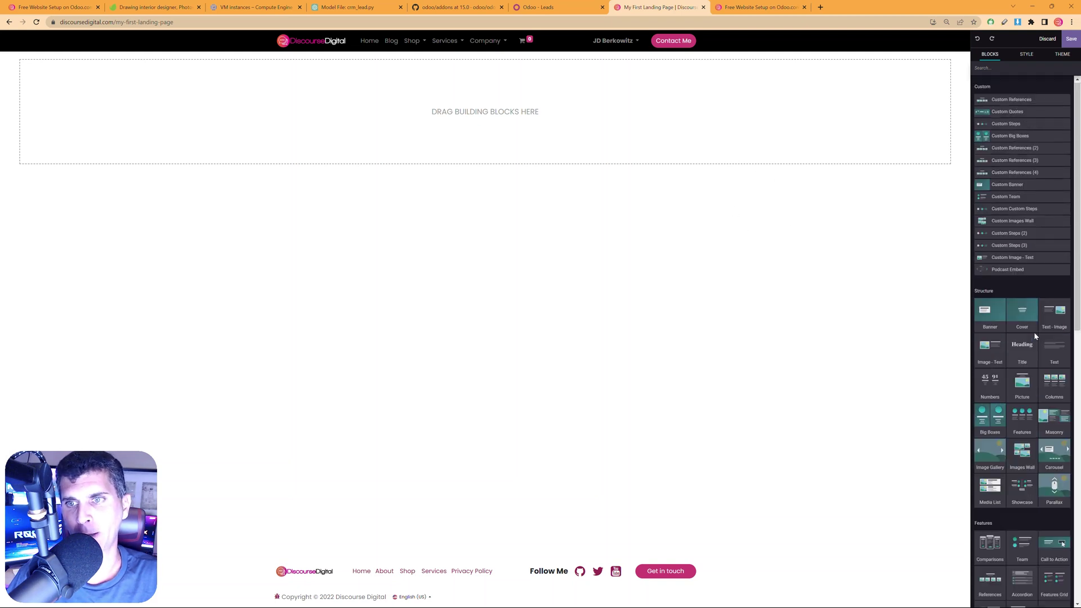
left_click(762, 8)
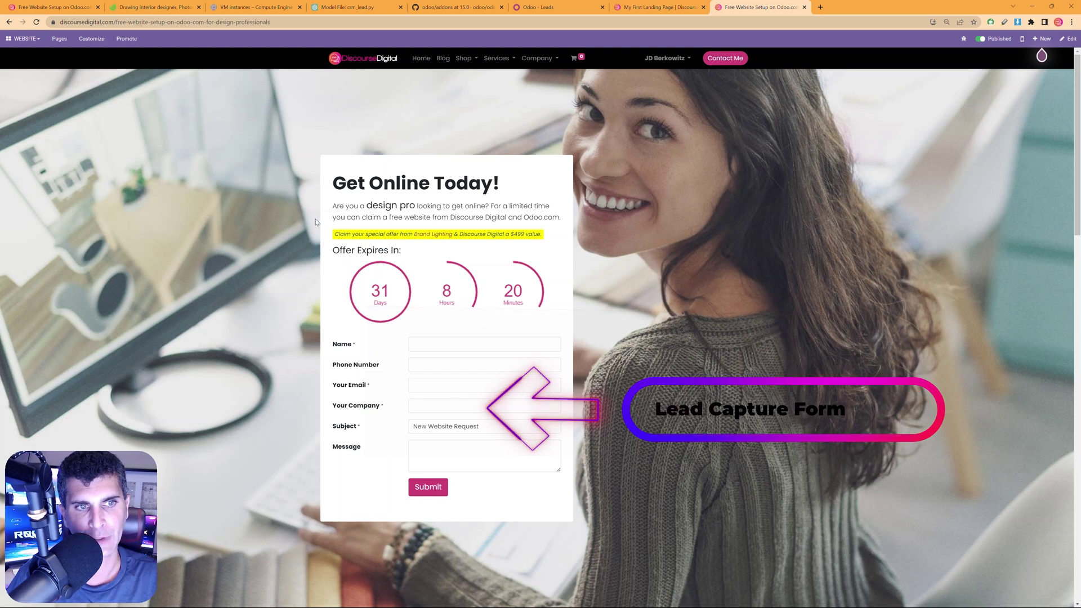
left_click(662, 7)
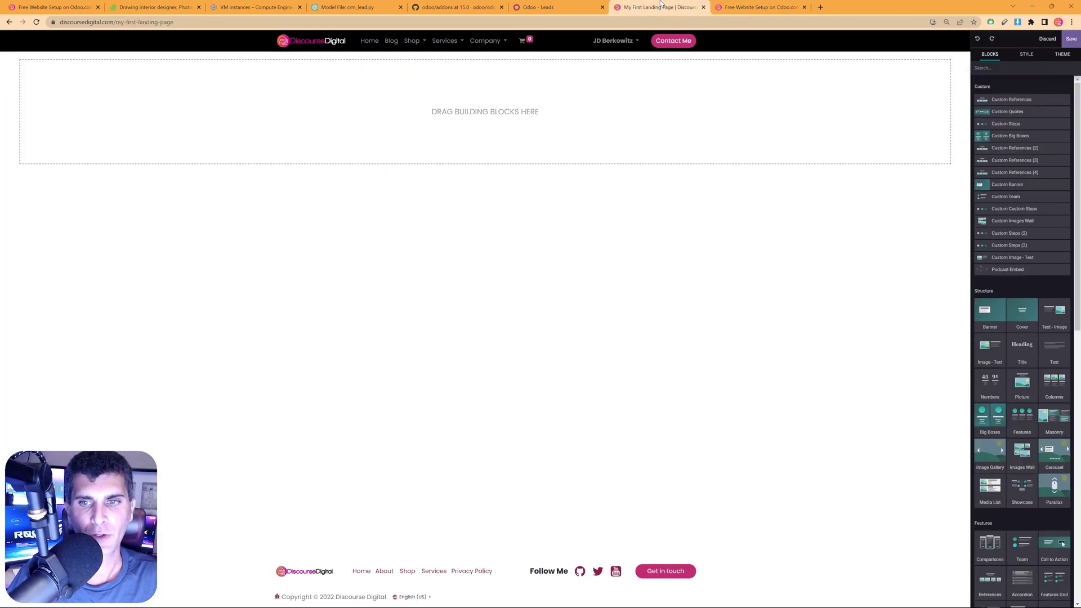
left_click_drag(993, 311, 701, 147)
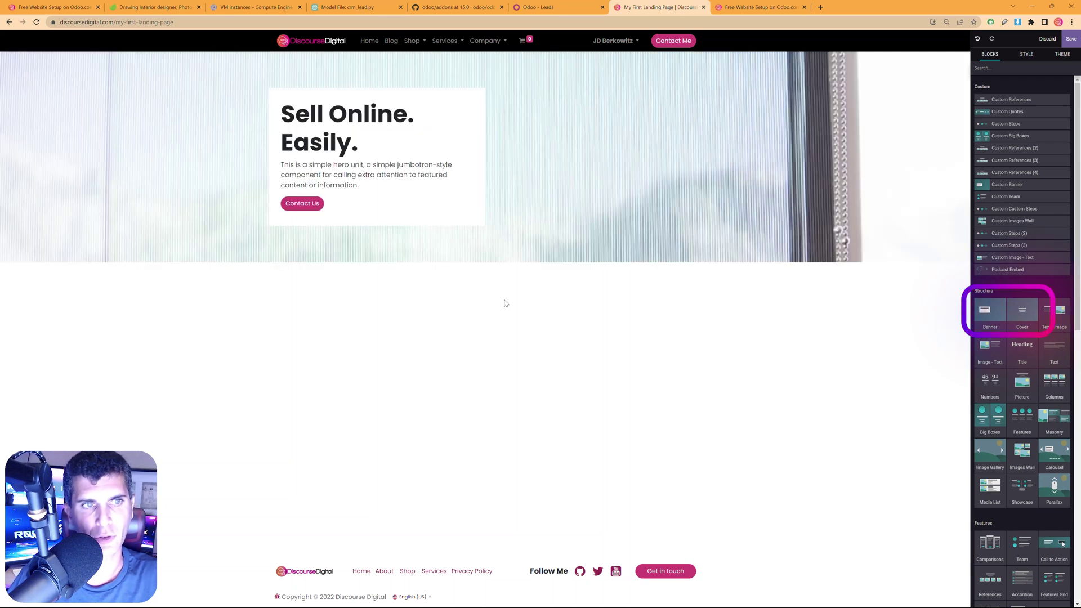
Replace the banner's background image with the photo of the smiling woman at a desk and set the banner height to 100%.
left_click(645, 114)
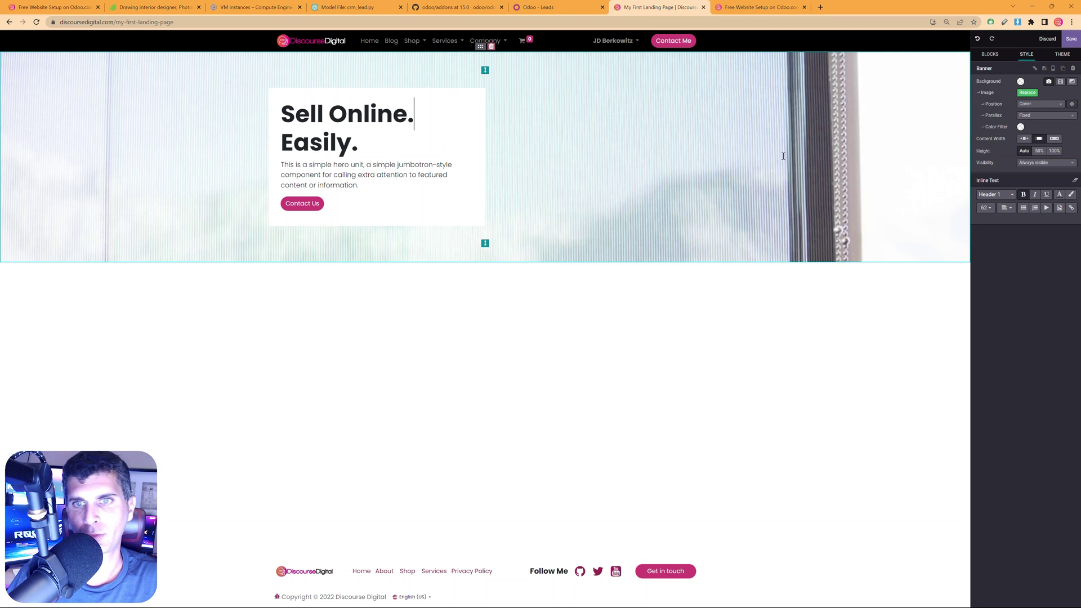
double_click(864, 174)
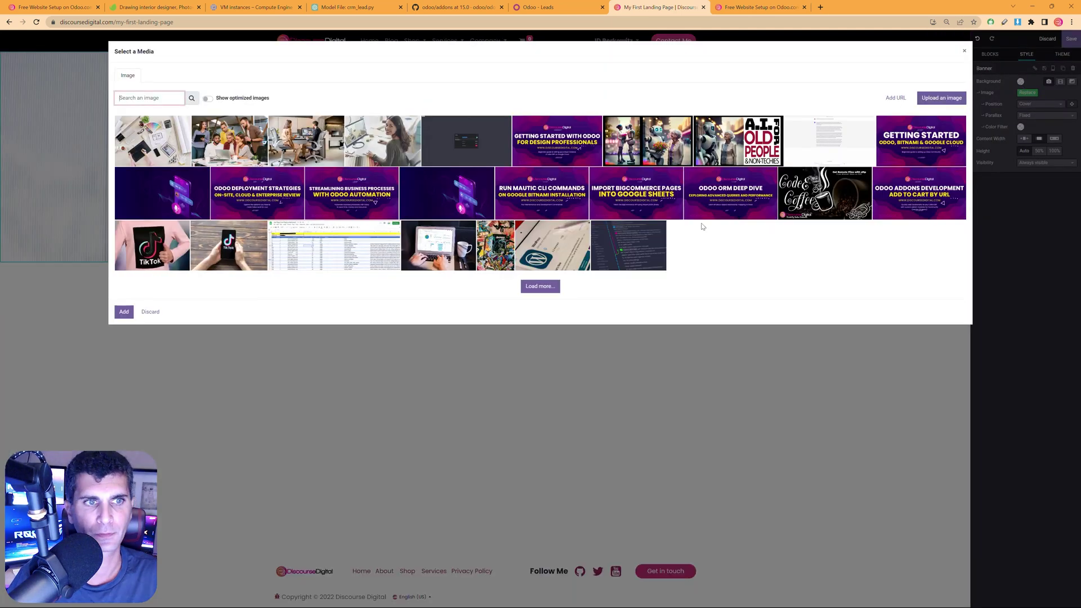
left_click(391, 160)
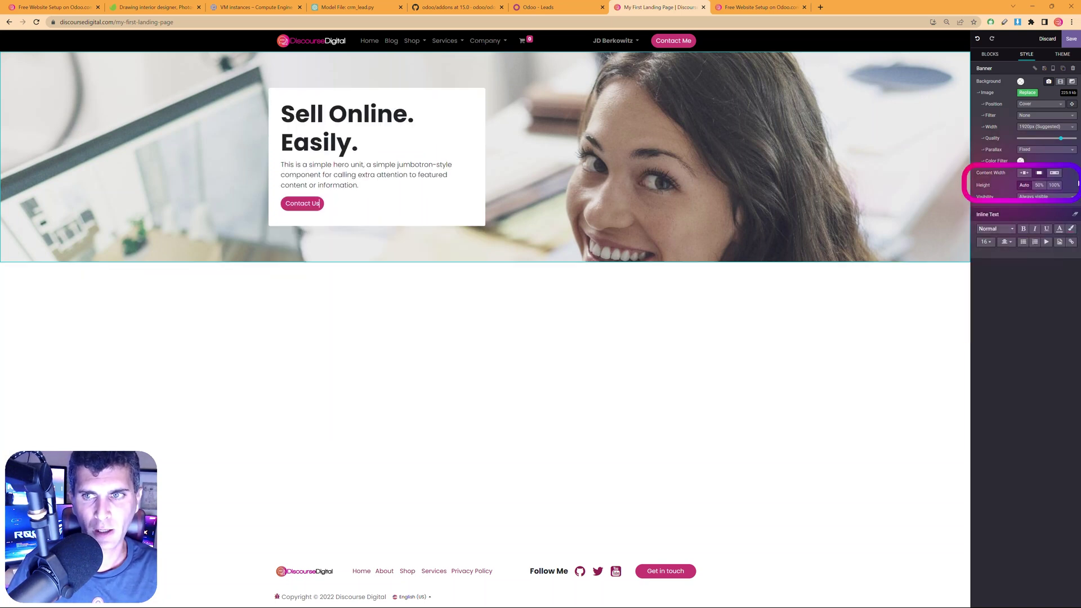
left_click(1056, 185)
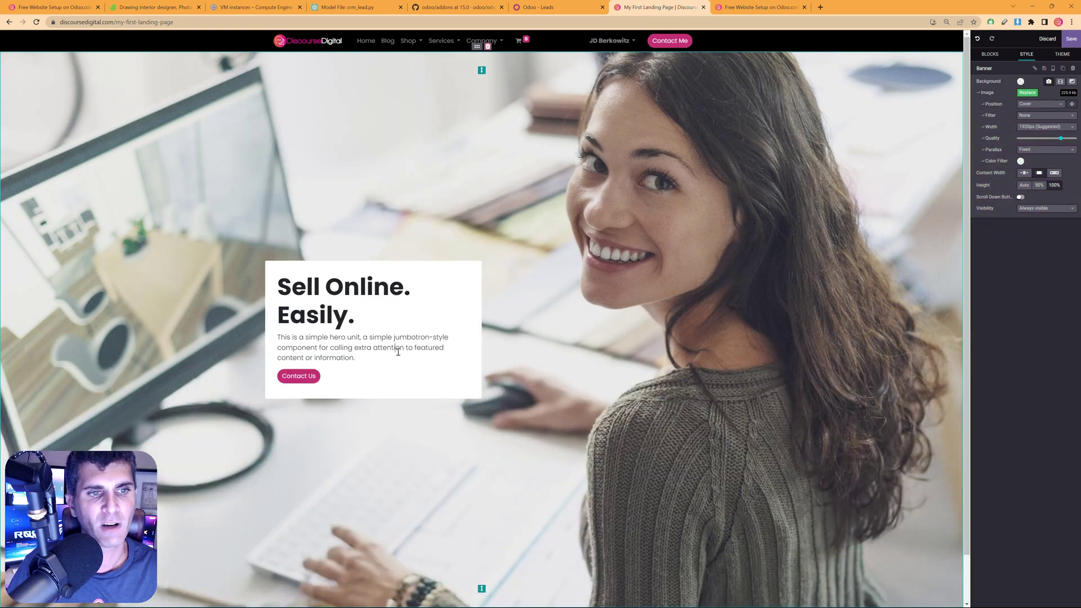
Delete the Contact Us button from the banner's white text box and leave an empty line below the paragraph.
triple_click(383, 359)
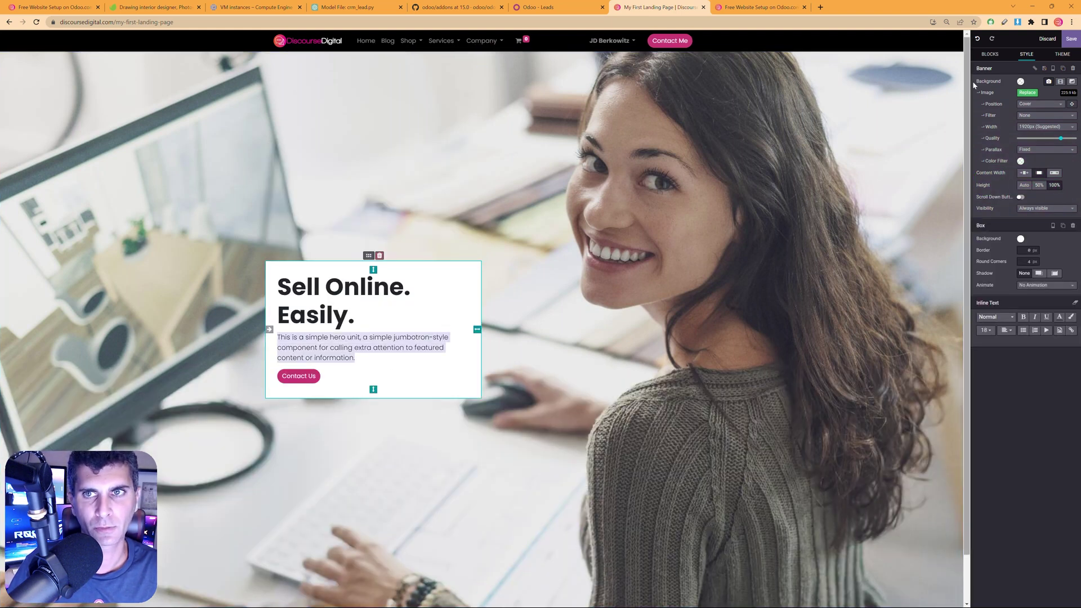
left_click(947, 22)
left_click(960, 38)
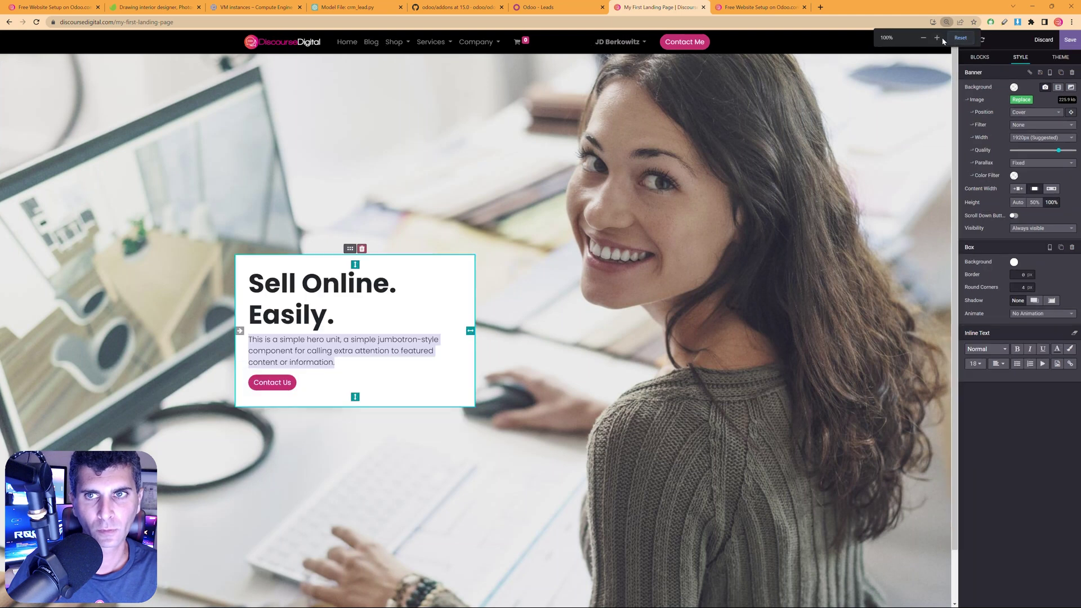
left_click(937, 37)
left_click(937, 38)
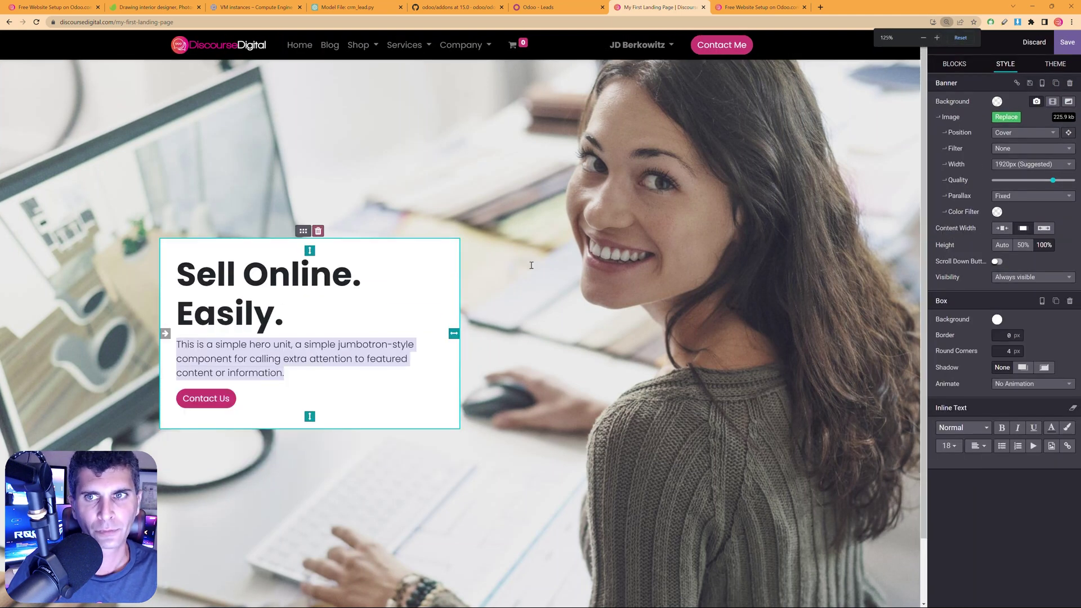
left_click(502, 278)
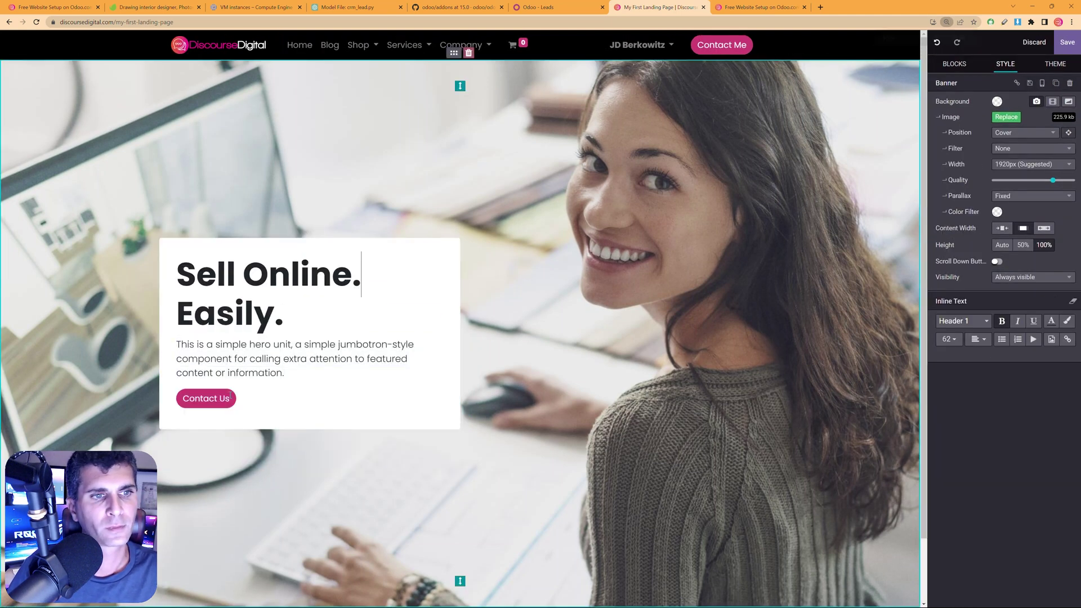
left_click(326, 314)
left_click(270, 397)
left_click(229, 404)
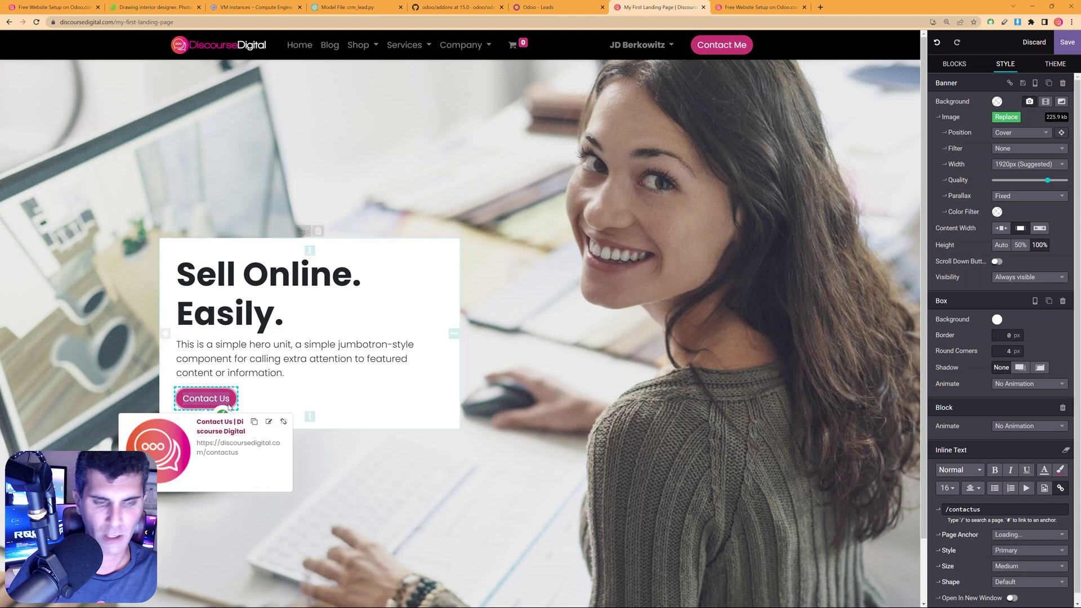
key("BackSpace")
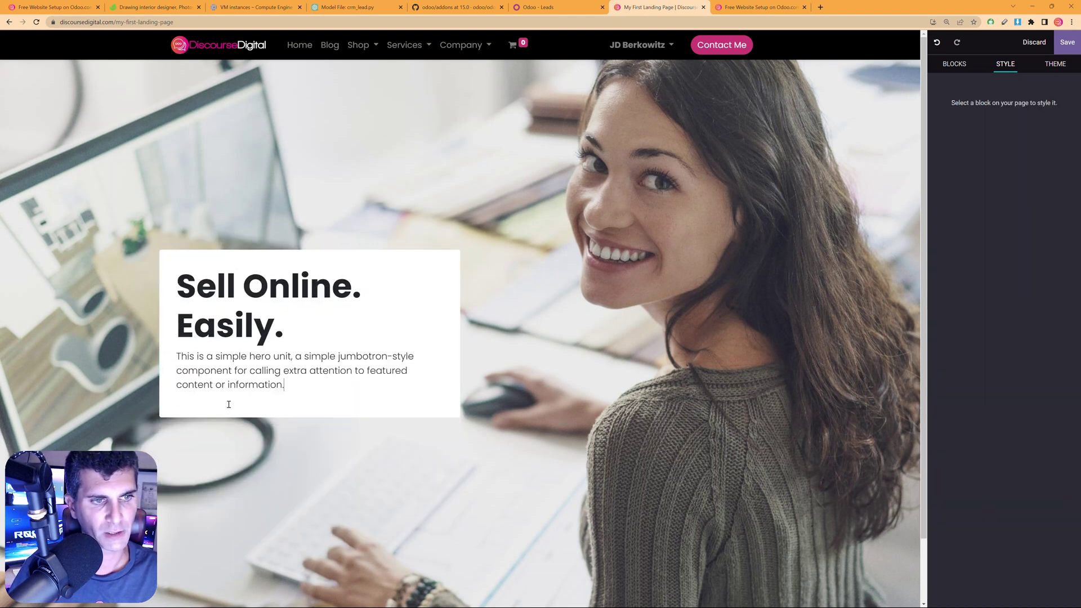
left_click(228, 404)
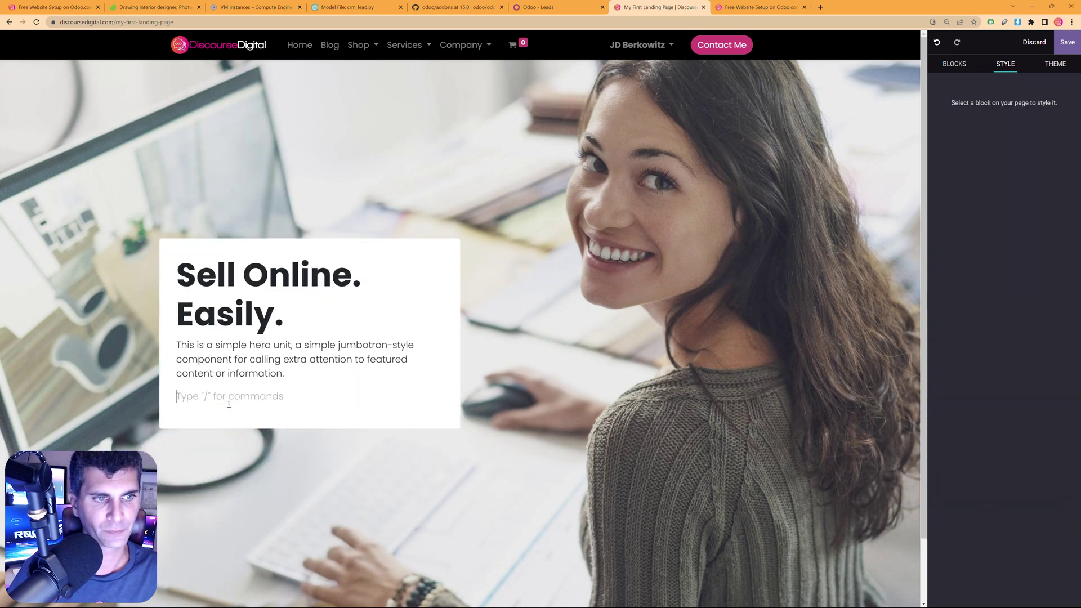
Find the Form block by searching for "for" and place it below the paragraph in the banner's white box.
left_click(945, 66)
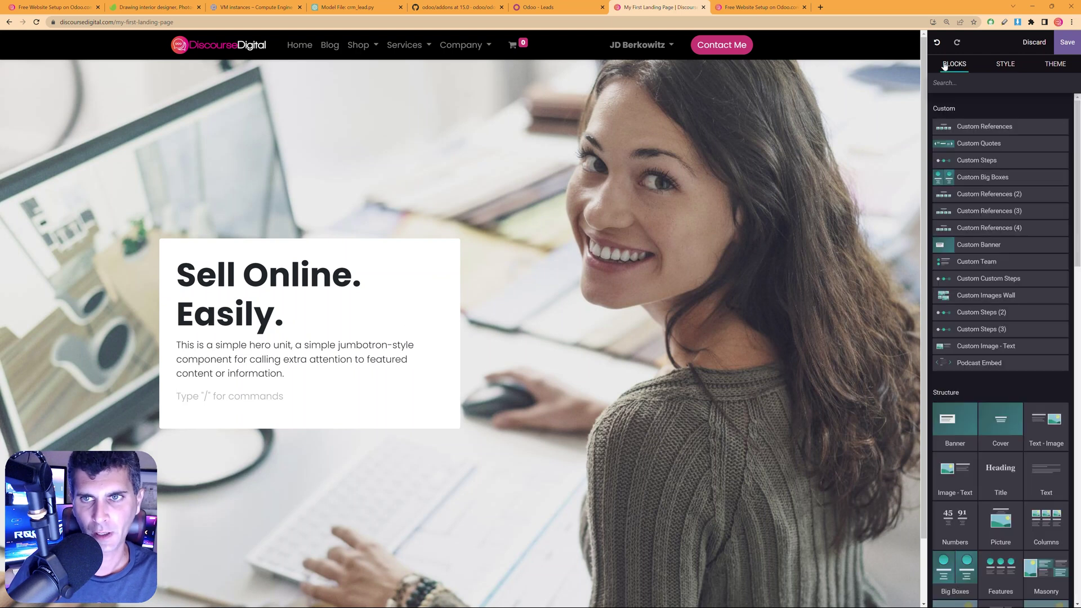
left_click(984, 84)
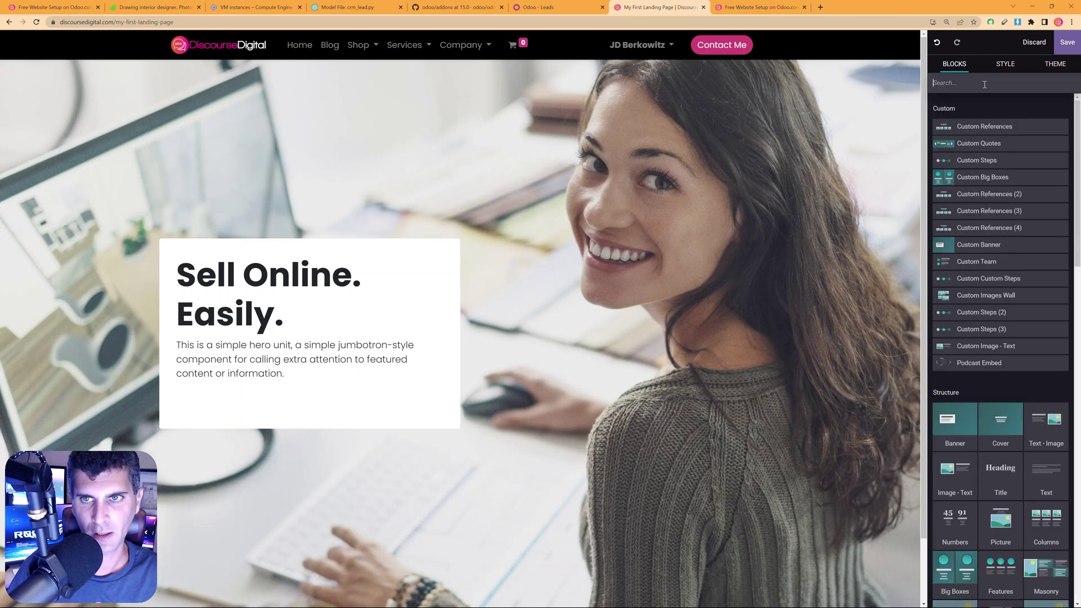
type("for")
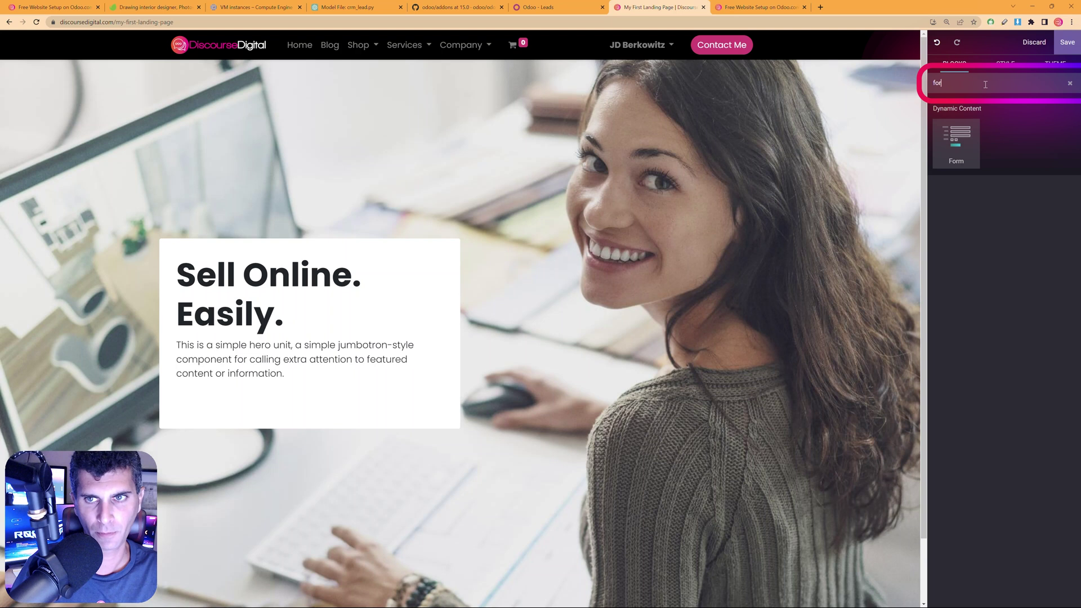
left_click_drag(956, 141, 300, 386)
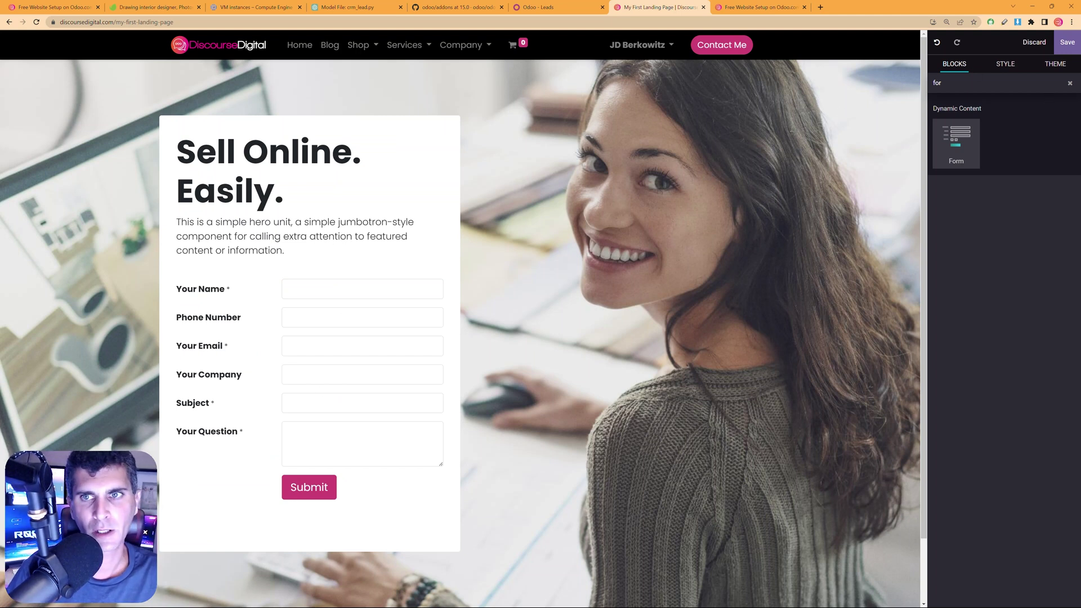
Clear the block search and insert a Countdown block between the banner's paragraph and the form.
key("BackSpace")
key("BackSpace")
key("BackSpace")
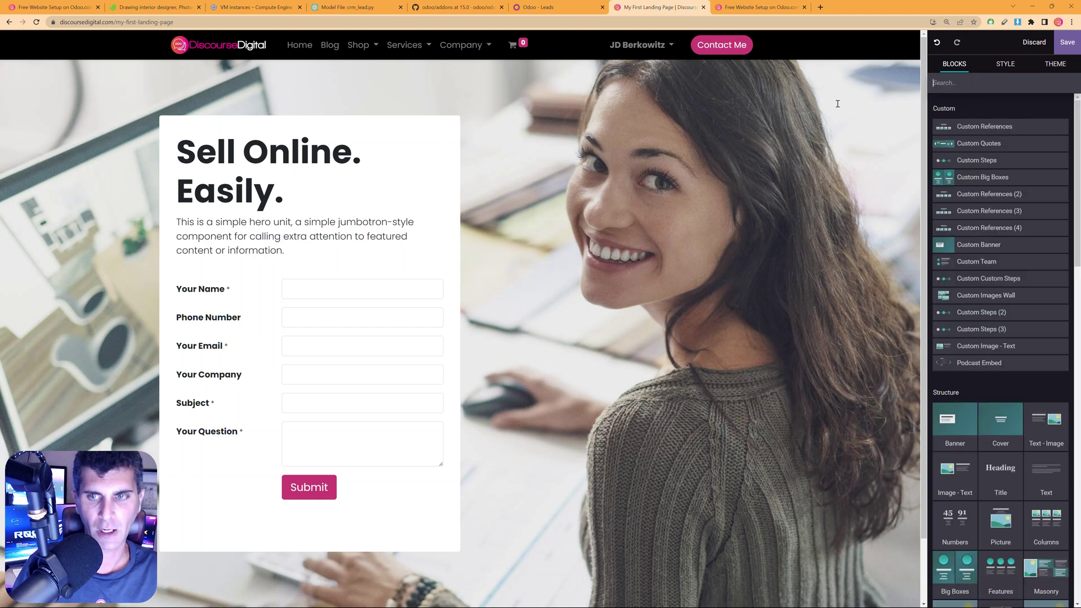
scroll(1002, 254, "down", 7)
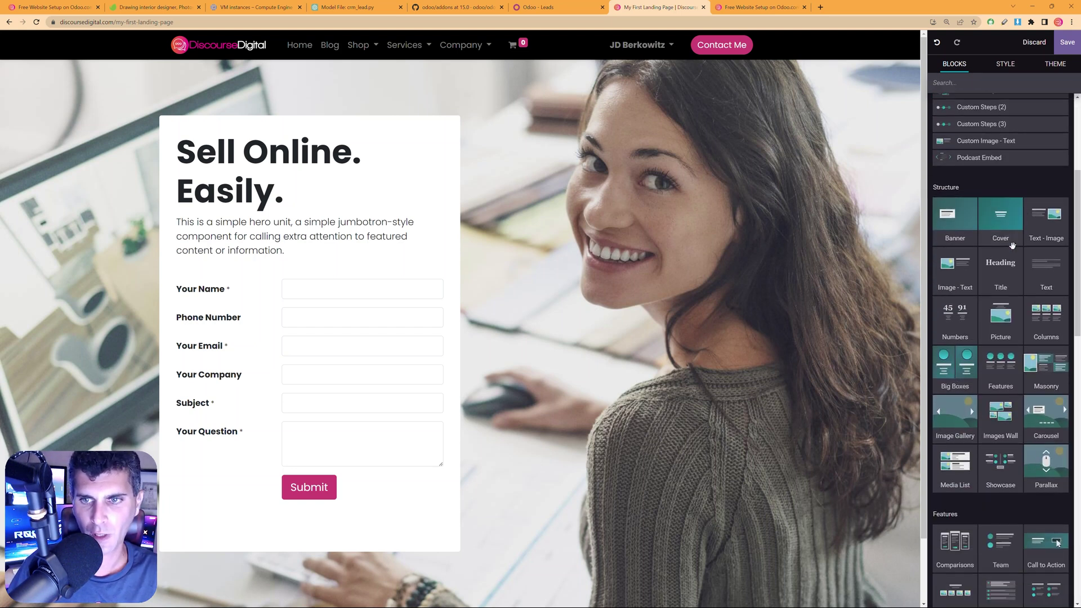
scroll(1002, 253, "down", 7)
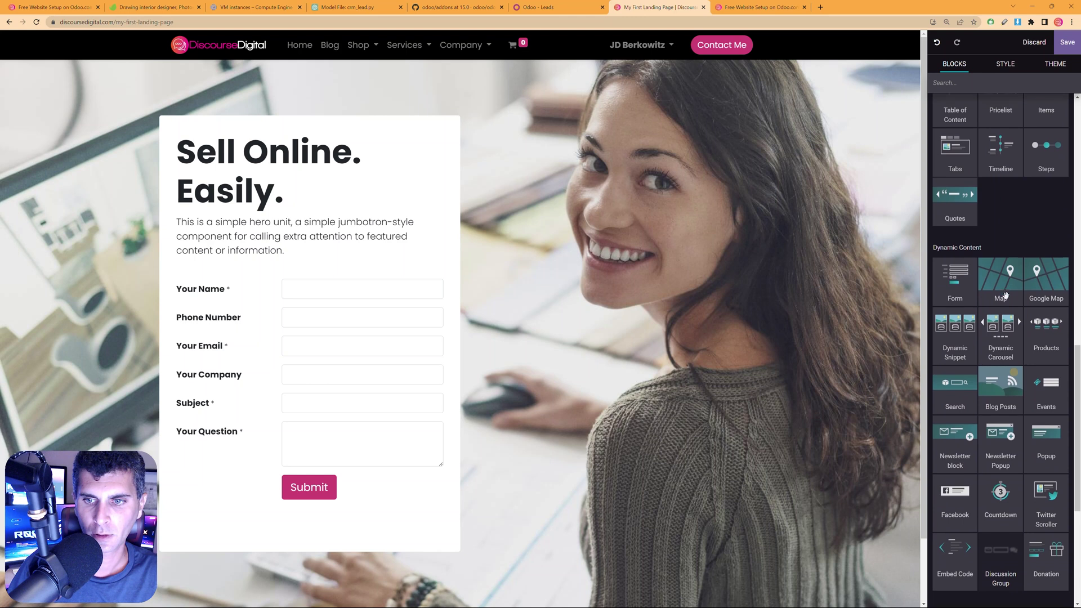
scroll(1001, 405, "down", 4)
left_click_drag(1003, 287, 362, 285)
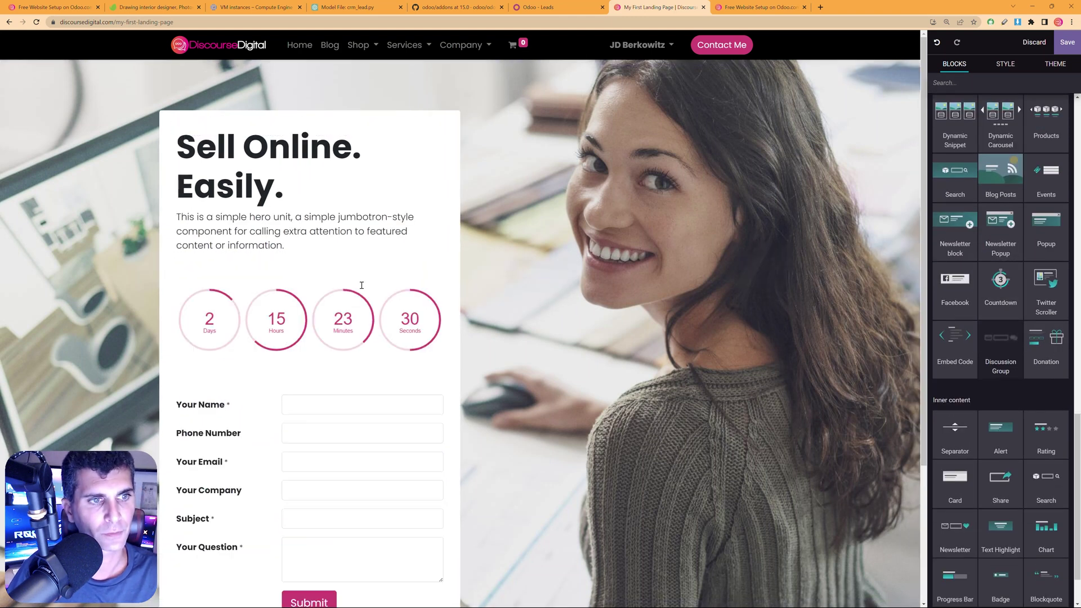
Remove the empty padding above and below the Countdown block in the banner's white box.
left_click(287, 295)
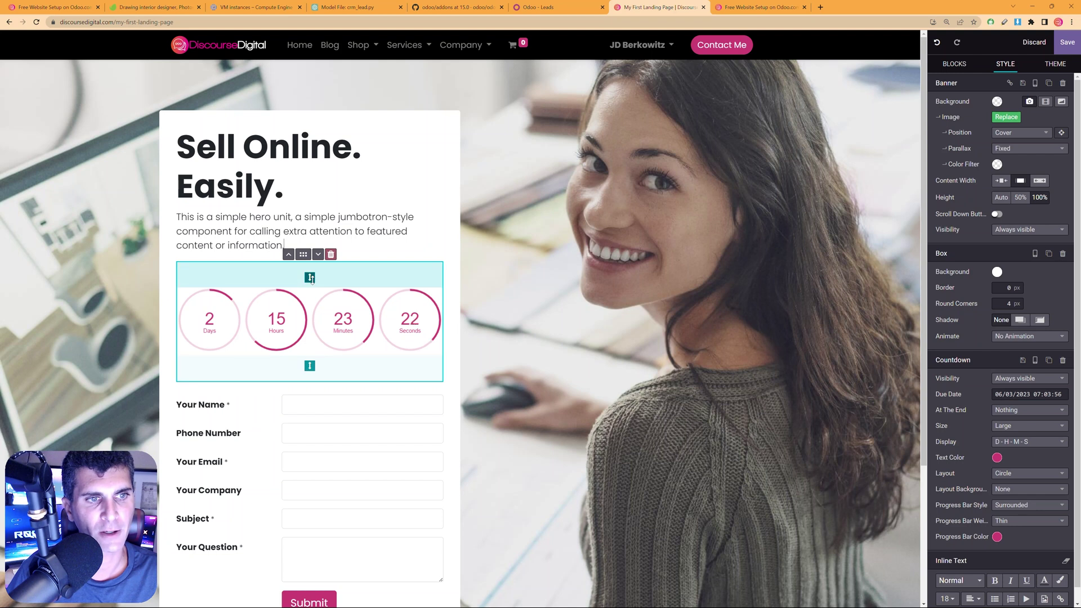
left_click_drag(311, 279, 310, 264)
left_click_drag(316, 349, 313, 336)
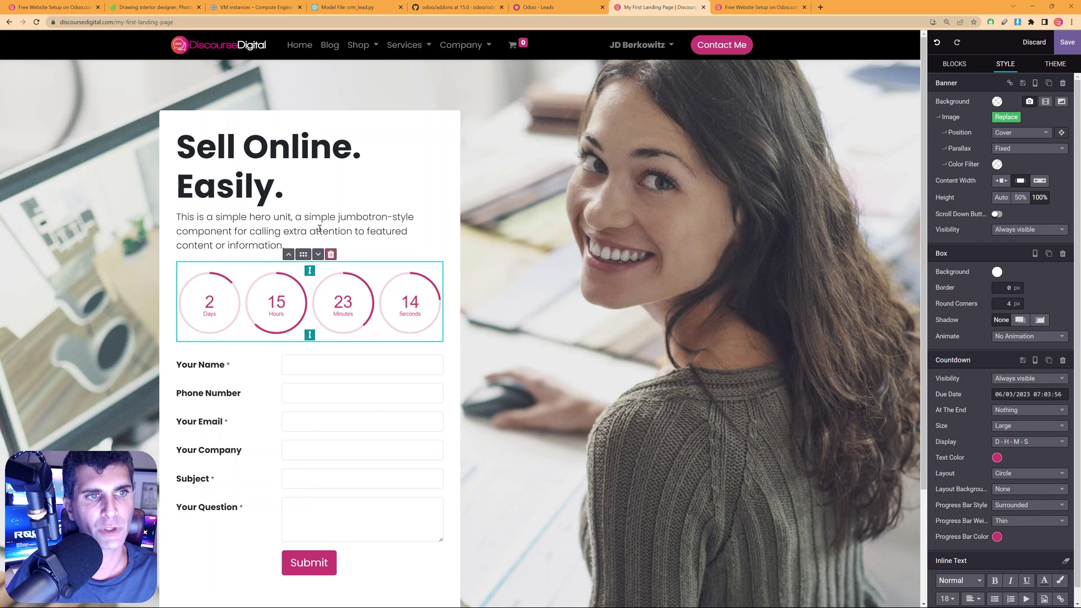
Copy the heading "Get Online Today!" from the existing offer page and paste it over the new banner's heading.
left_click(754, 7)
left_click_drag(572, 223, 534, 220)
left_click(535, 221)
left_click_drag(504, 179, 253, 175)
key("ctrl+c")
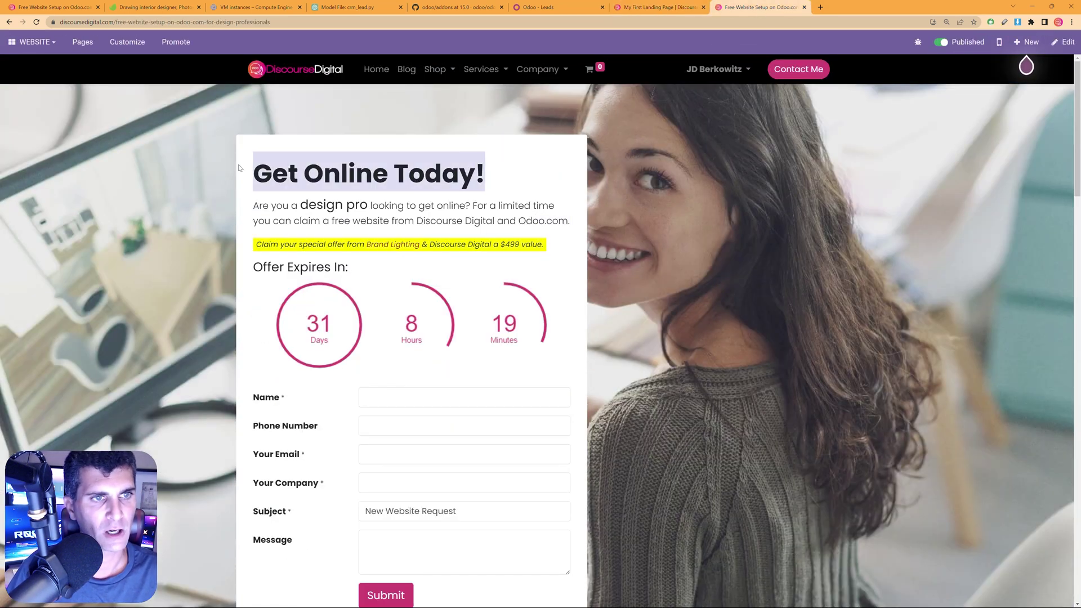
left_click(640, 10)
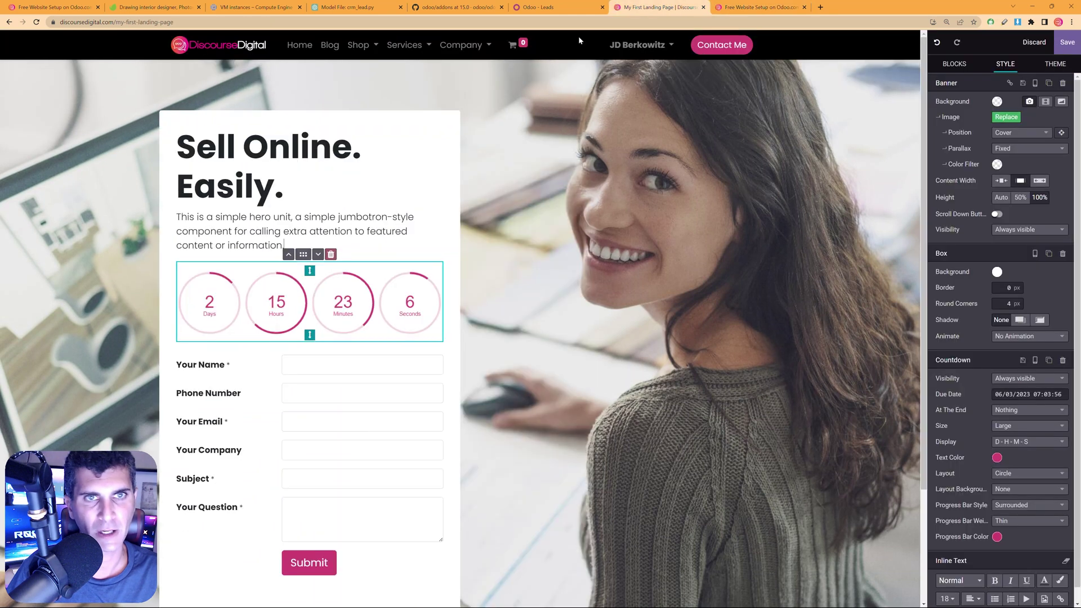
left_click(297, 166)
triple_click(298, 165)
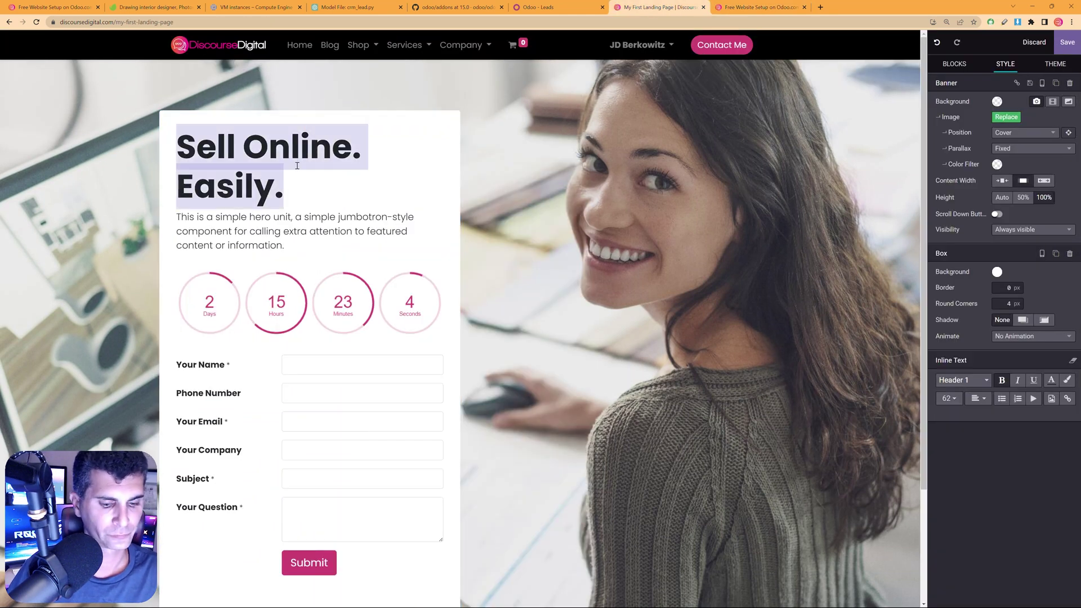
key("ctrl+v")
Set the font size of the banner heading "Get Online Today!" to 48.
left_click_drag(307, 175, 176, 135)
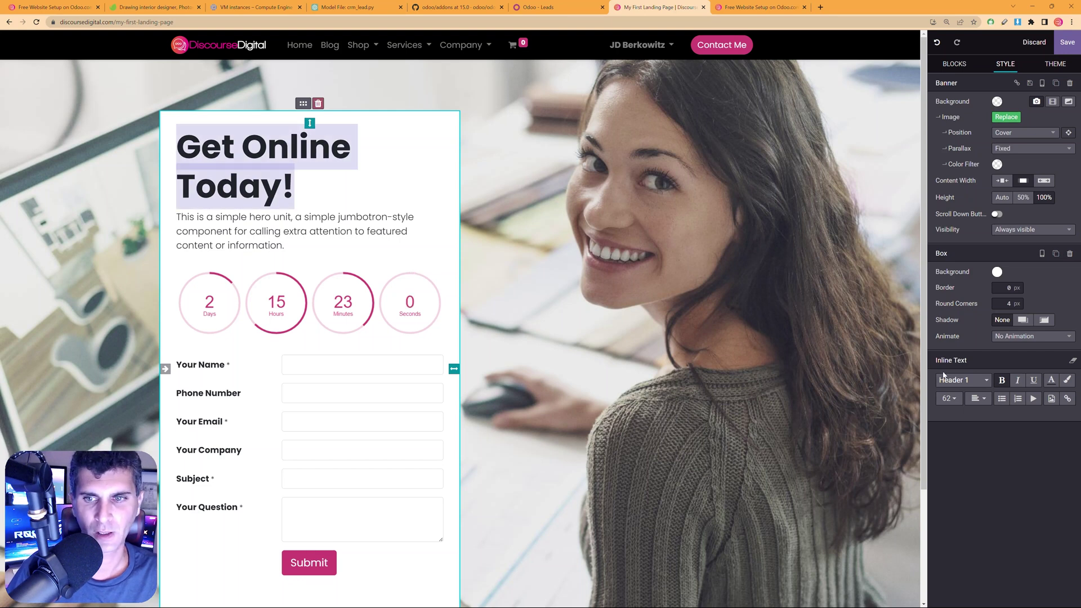
left_click(950, 399)
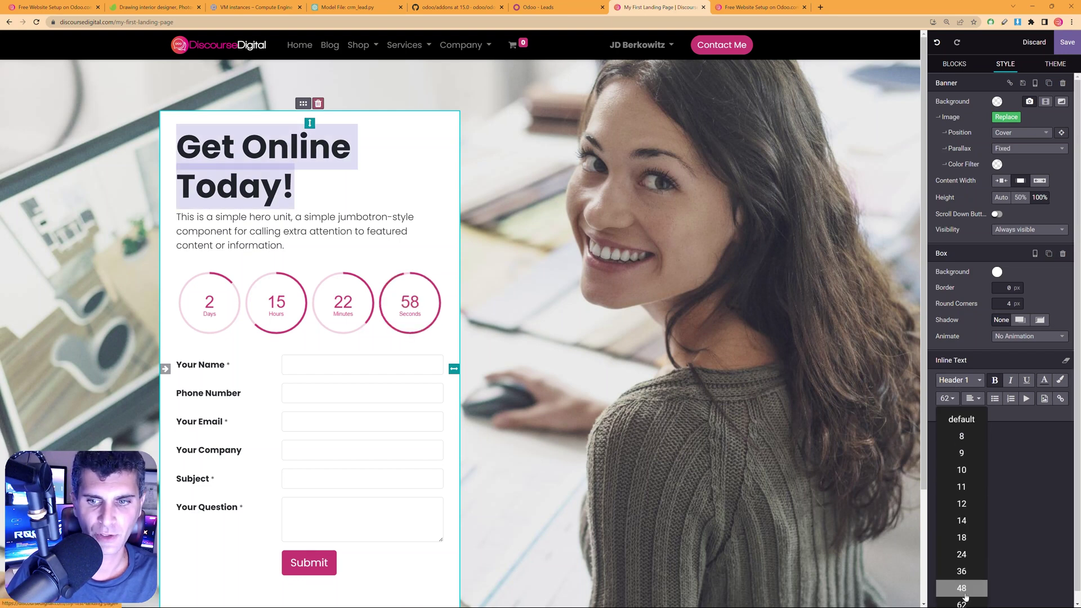
left_click(962, 588)
Replace the banner's placeholder paragraph with the existing offer page's text from "Are you a design pro" through "a $499 value.".
triple_click(283, 192)
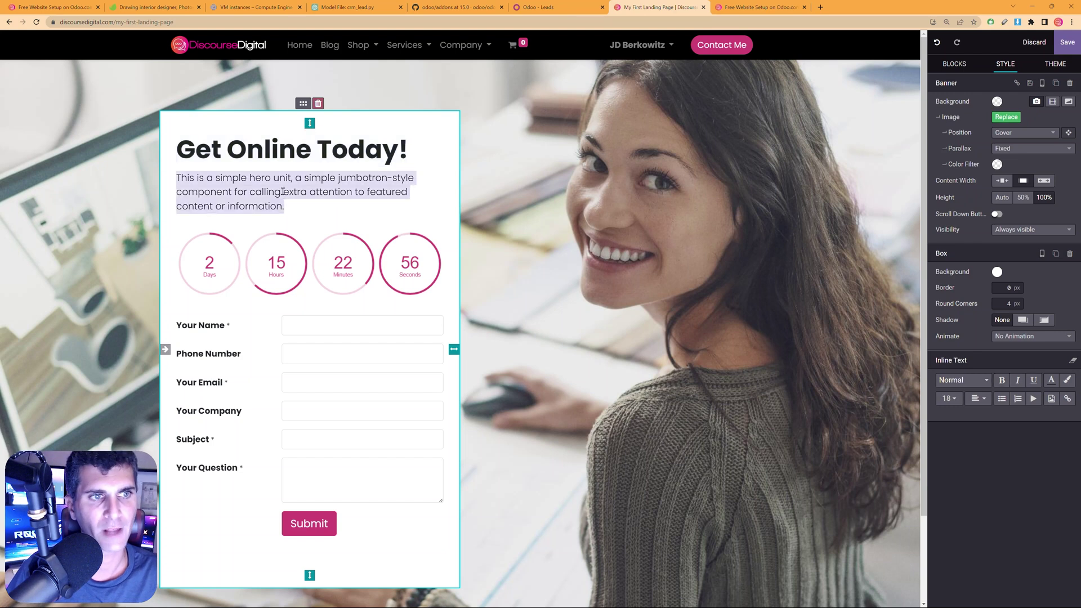
left_click(755, 7)
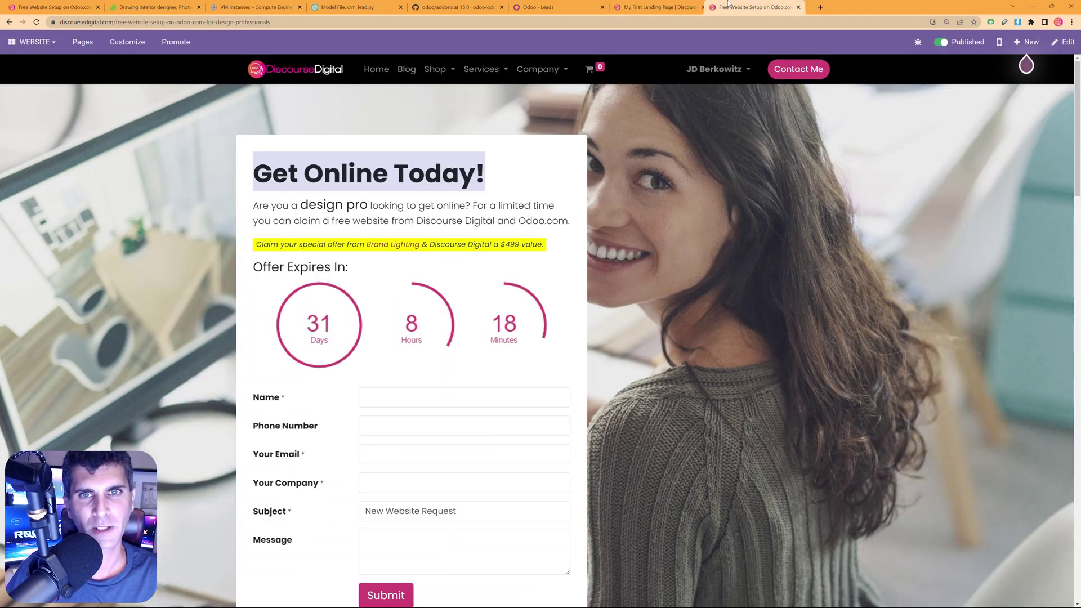
left_click_drag(571, 224, 256, 205)
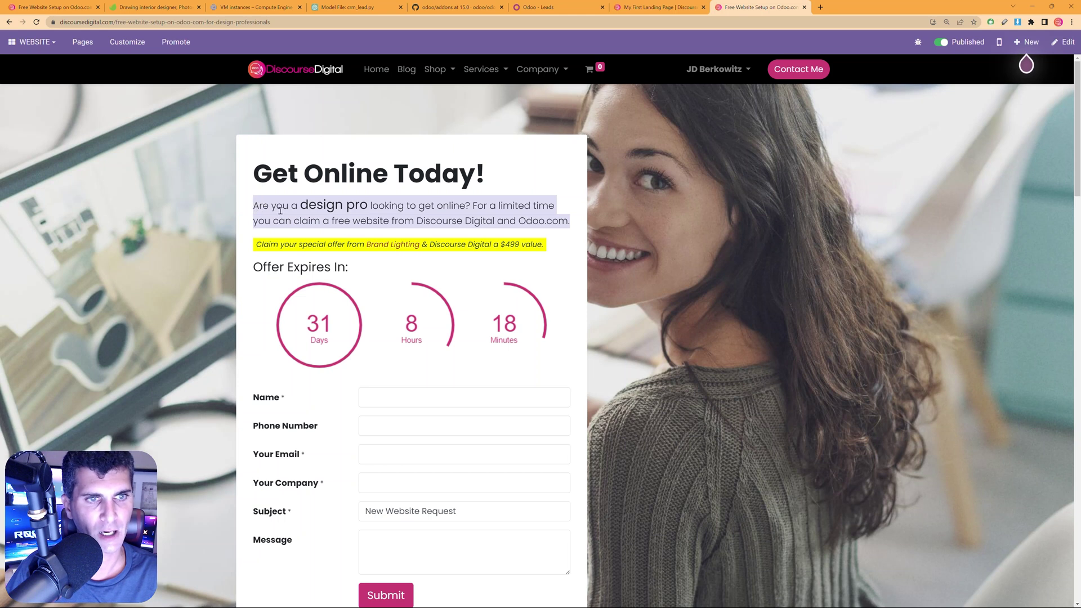
left_click(545, 244)
left_click_drag(545, 244, 253, 206)
key("ctrl+c")
left_click(643, 6)
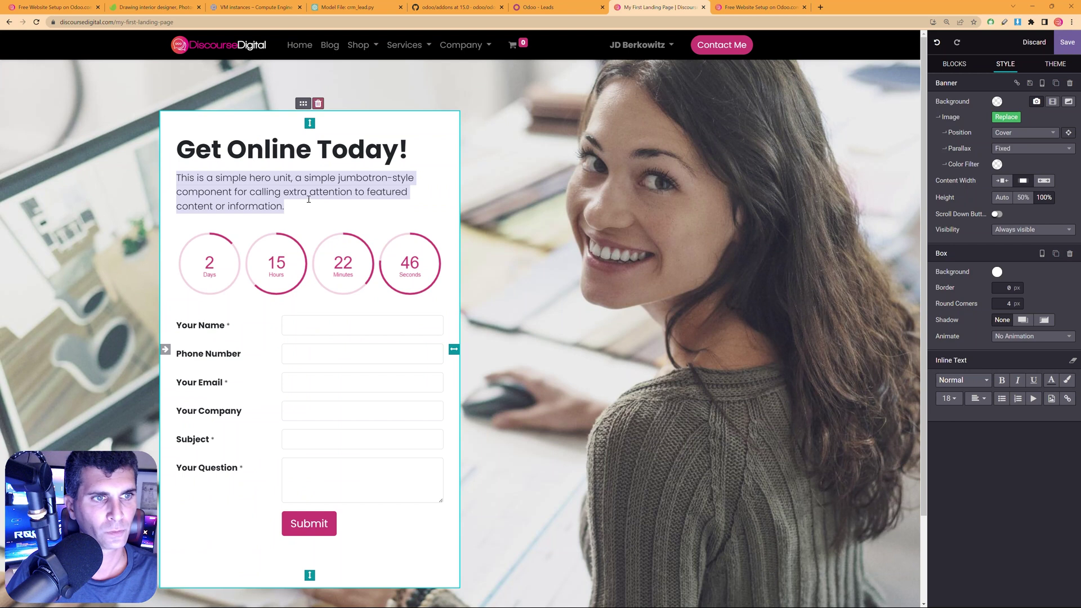
key("ctrl+v")
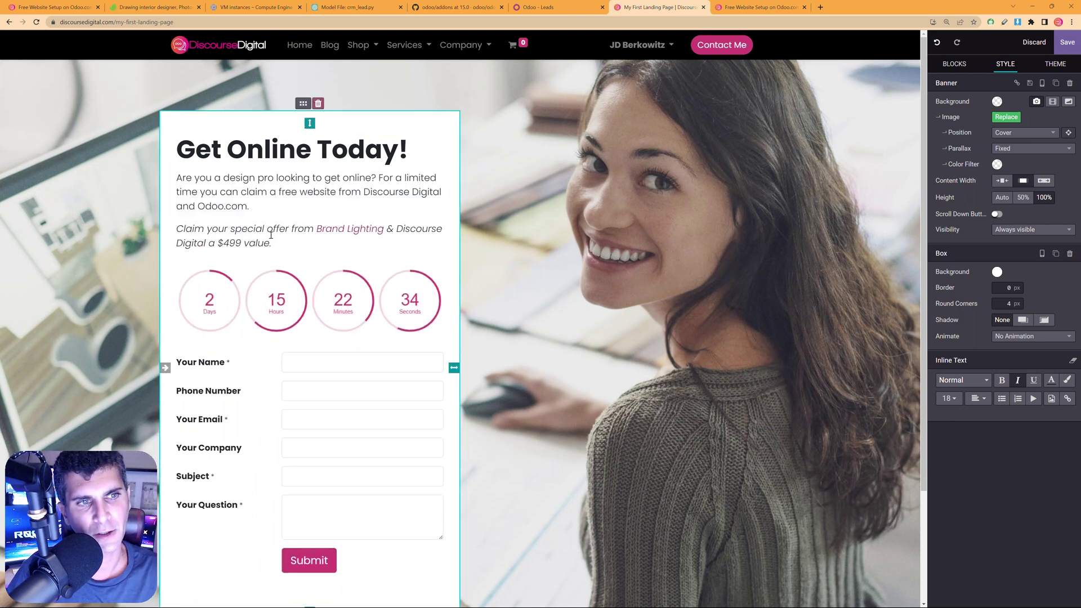
Give the italic "Claim your special offer" sentence a yellow background highlight.
left_click_drag(284, 246, 174, 228)
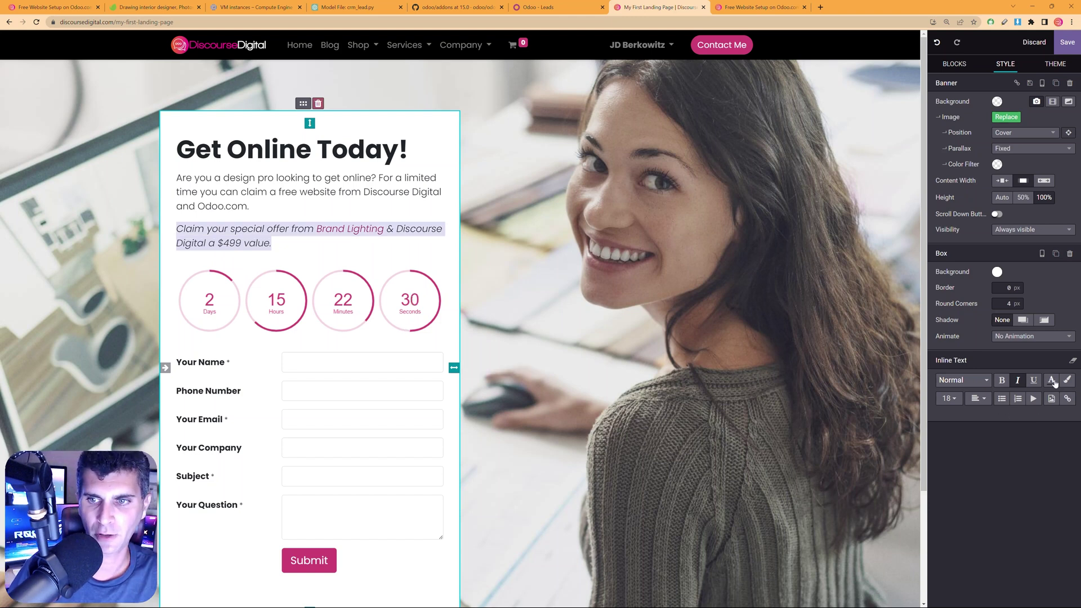
left_click(1070, 385)
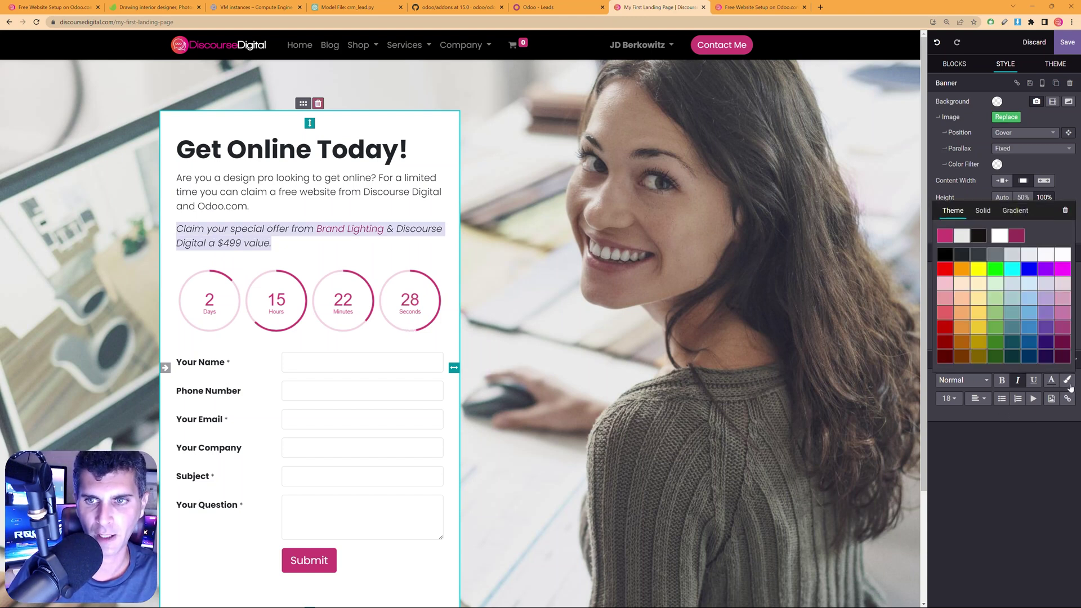
left_click(980, 274)
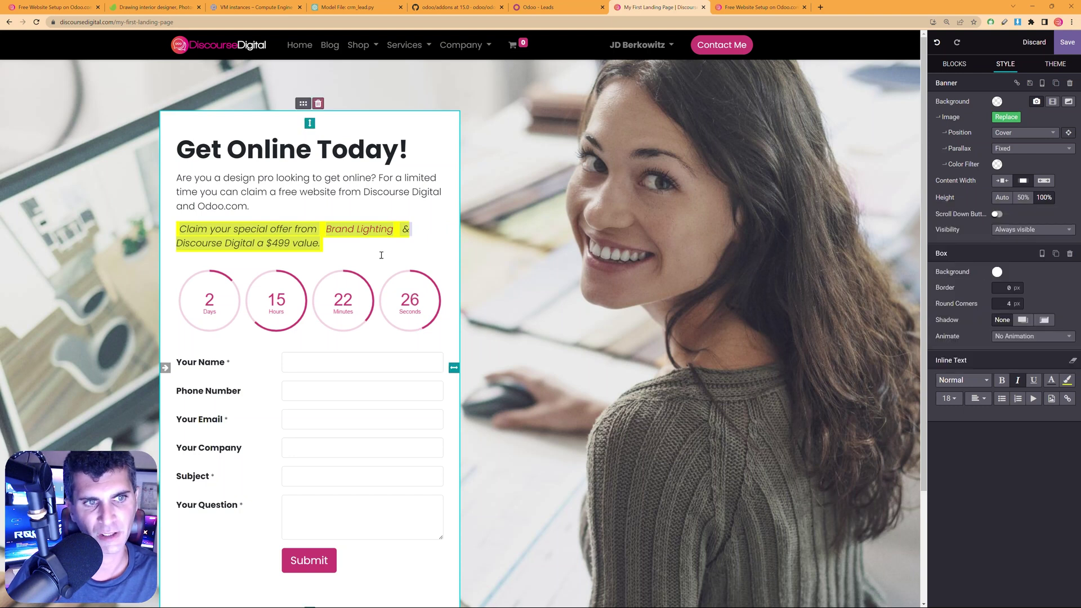
left_click(323, 200)
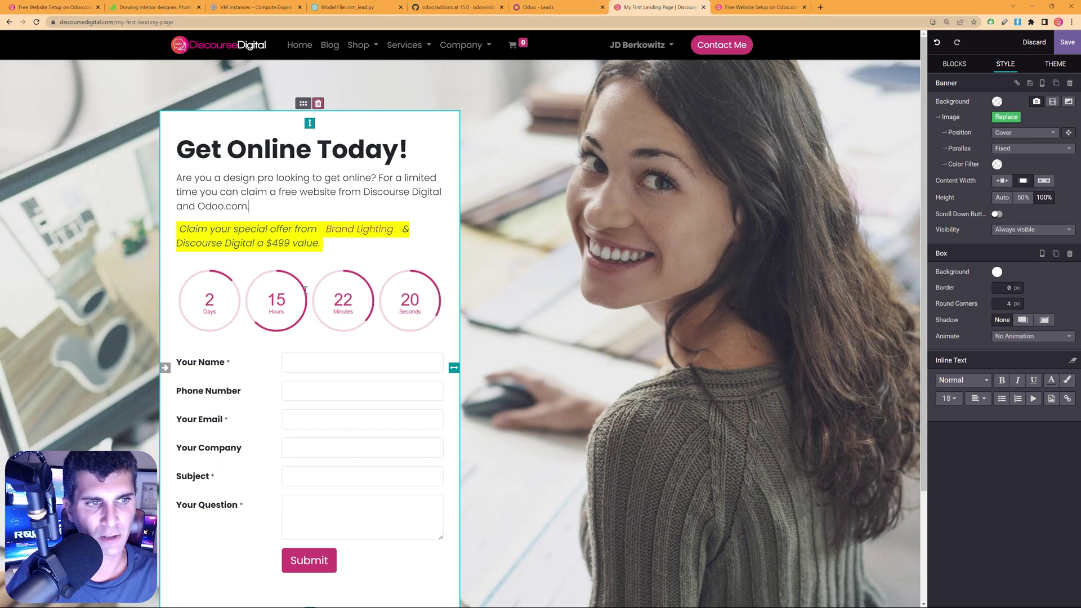
Set the countdown's due date to 07/05/2023 07:03:56.
left_click(302, 291)
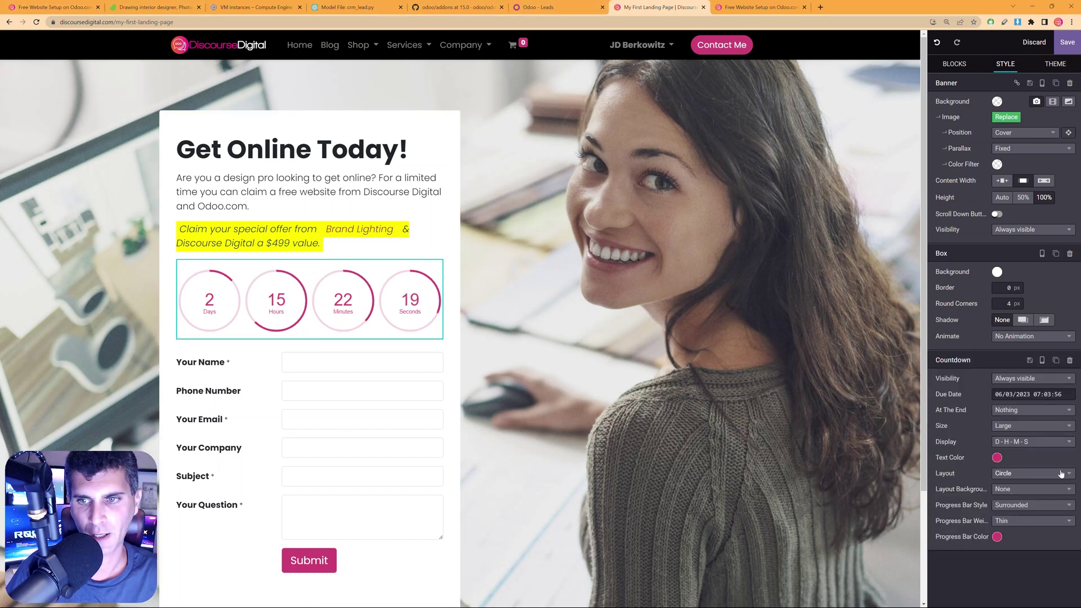
left_click(1009, 399)
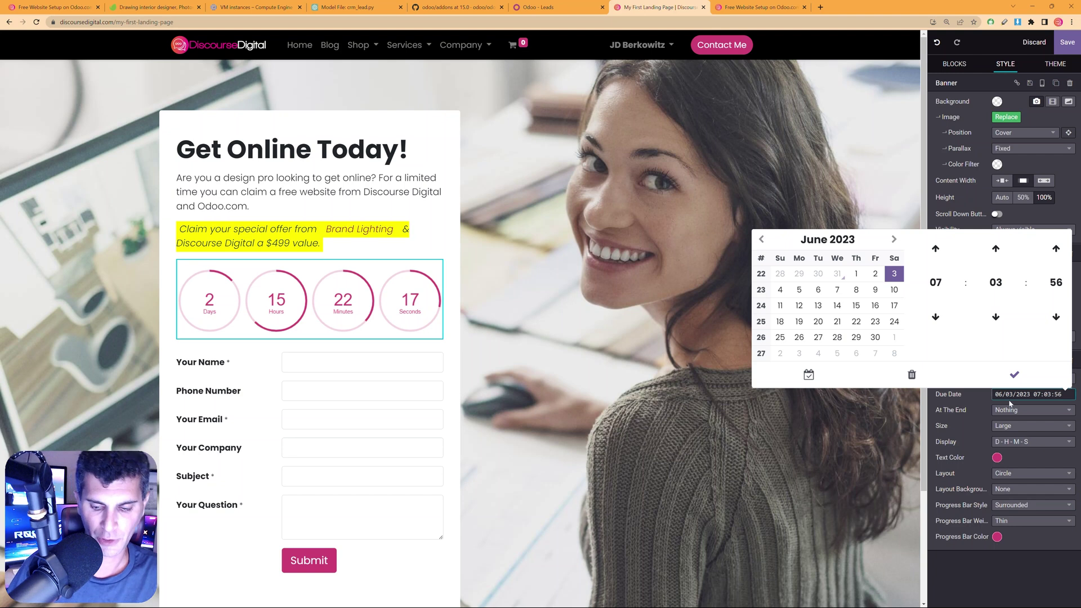
key("Right")
key("Right")
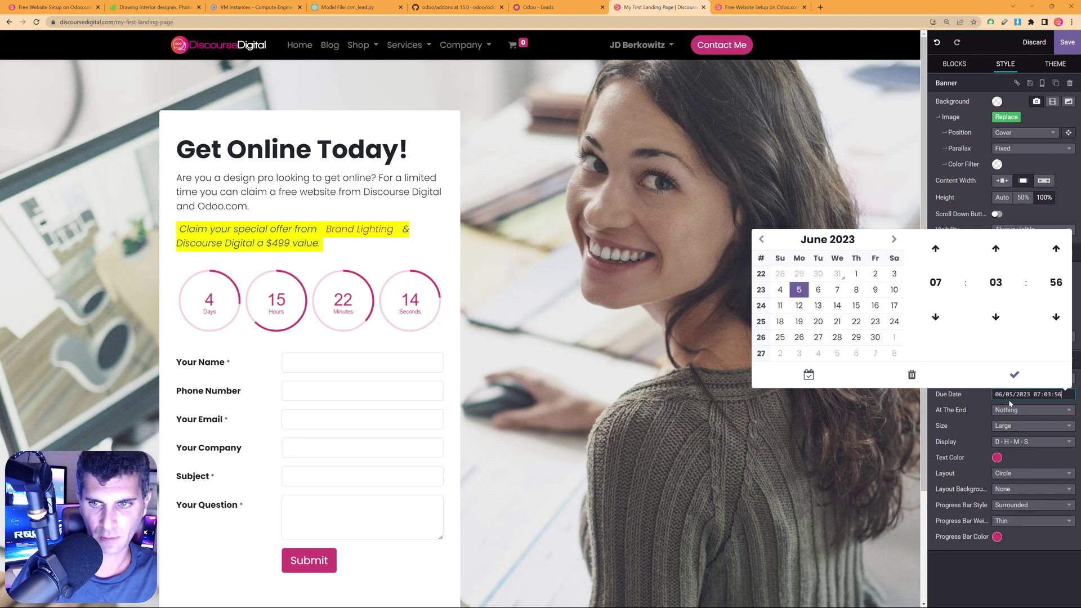
key("Delete")
type("7")
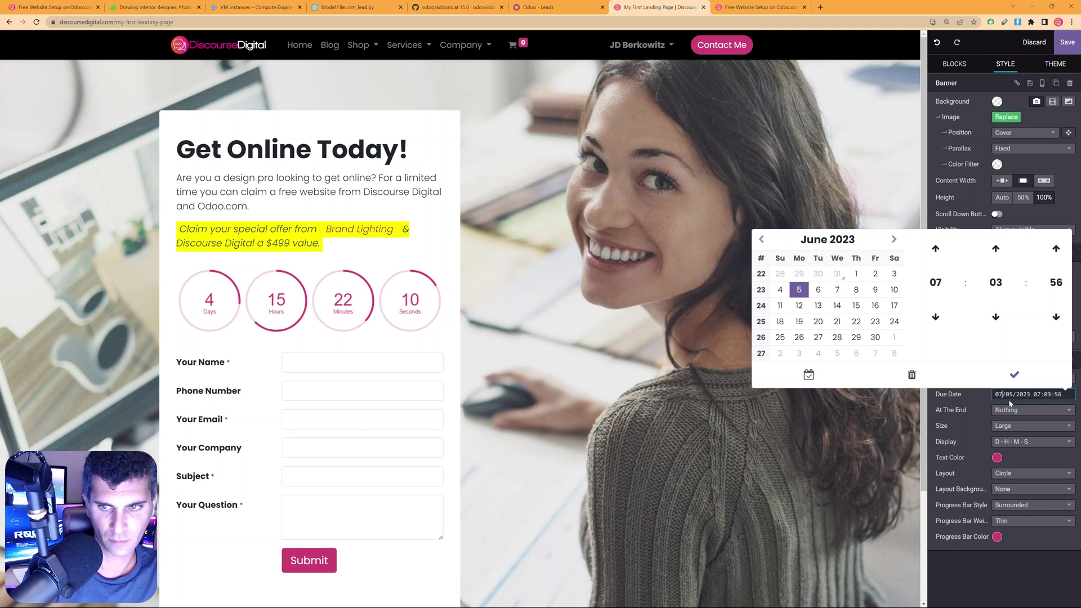
key("Return")
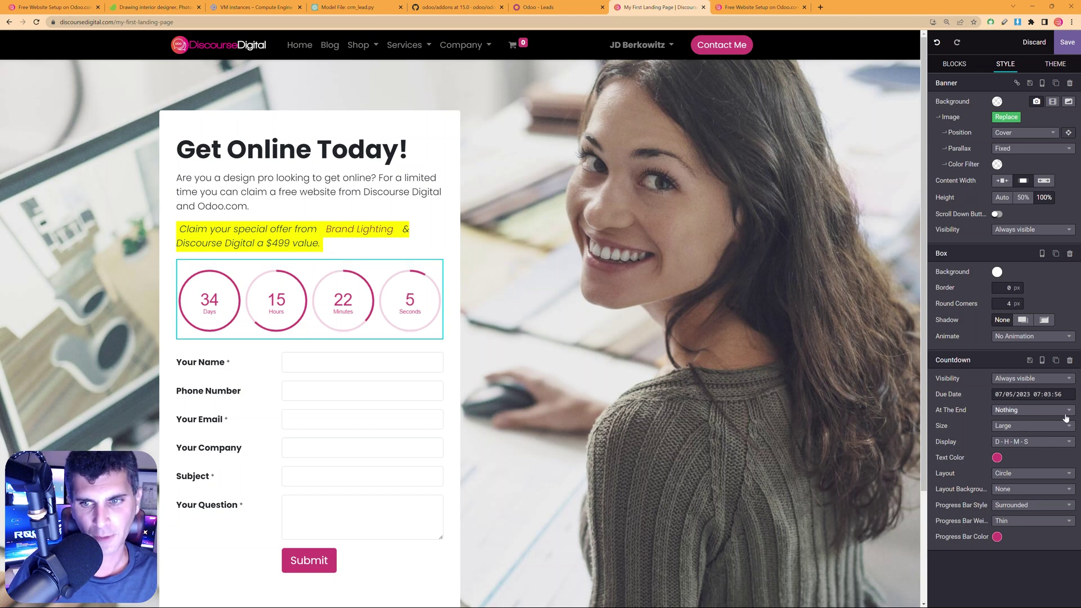
Set the countdown's size to Medium and look through its end action and display format options.
left_click(1010, 415)
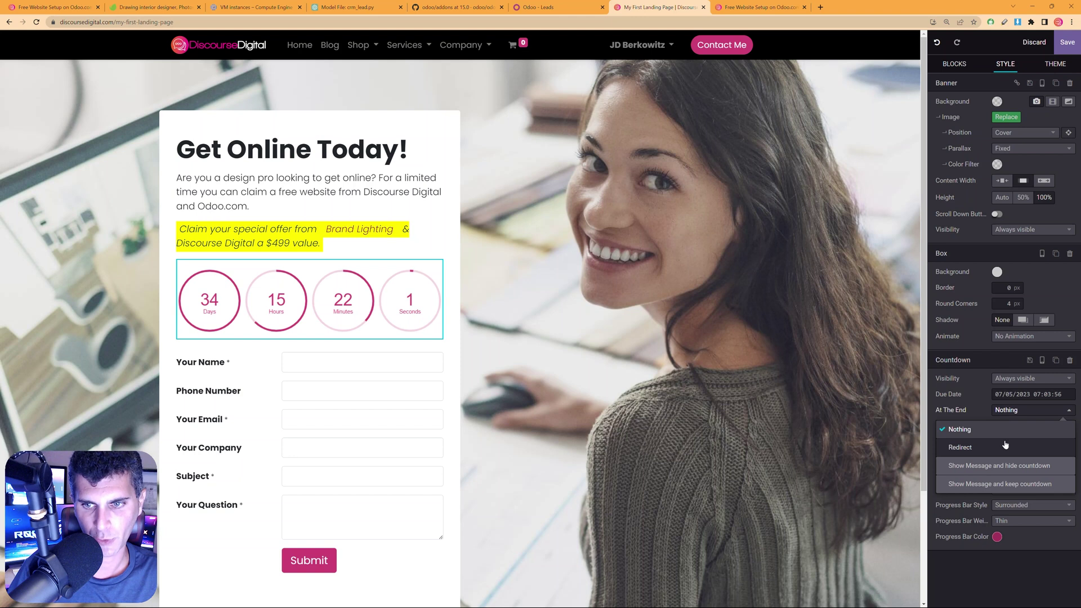
left_click(980, 409)
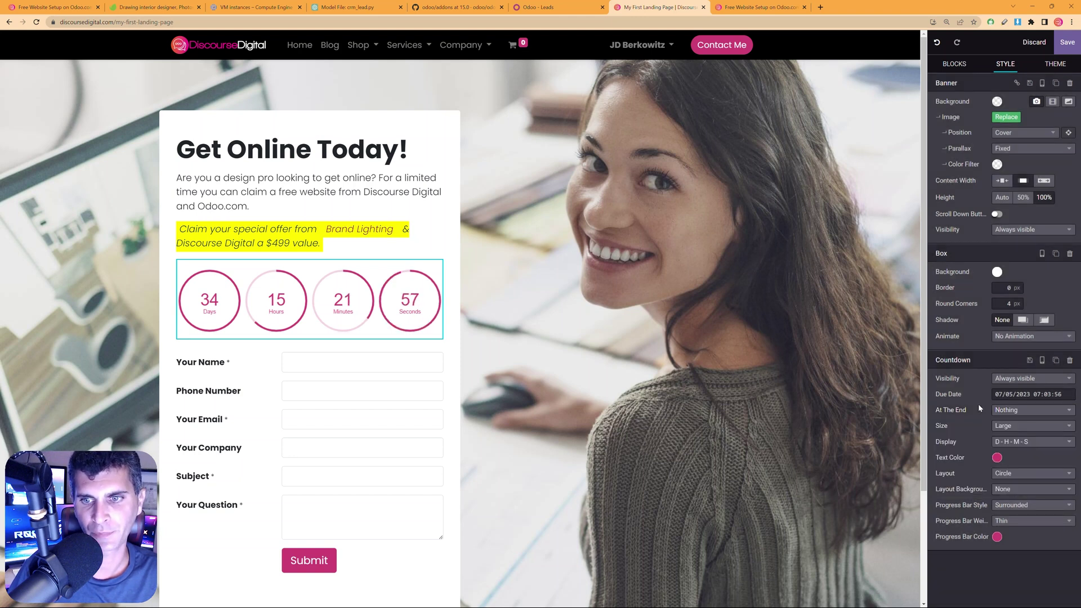
left_click(1011, 430)
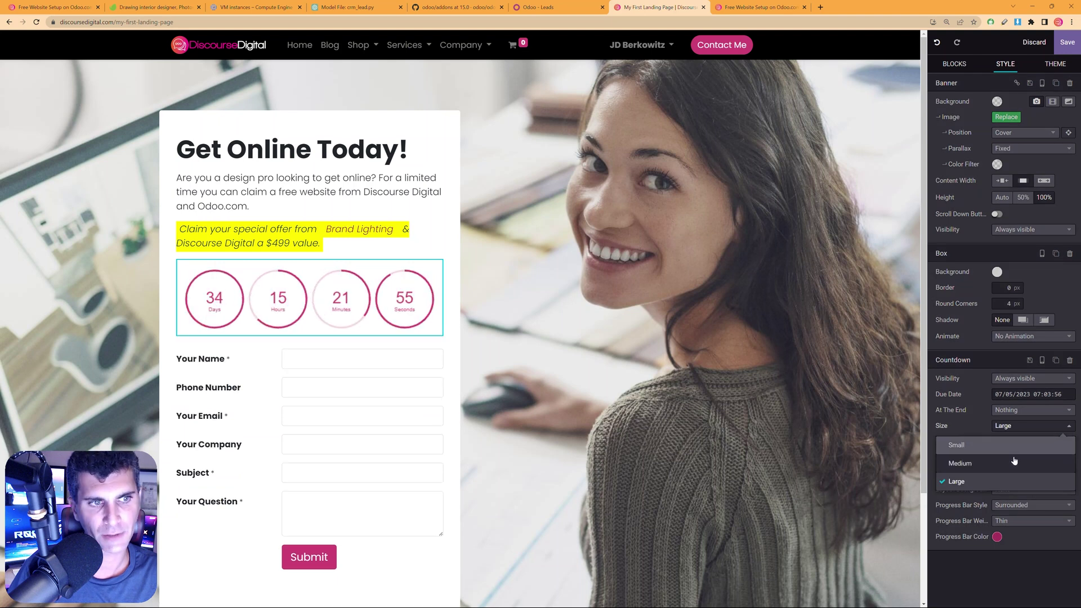
left_click(1014, 462)
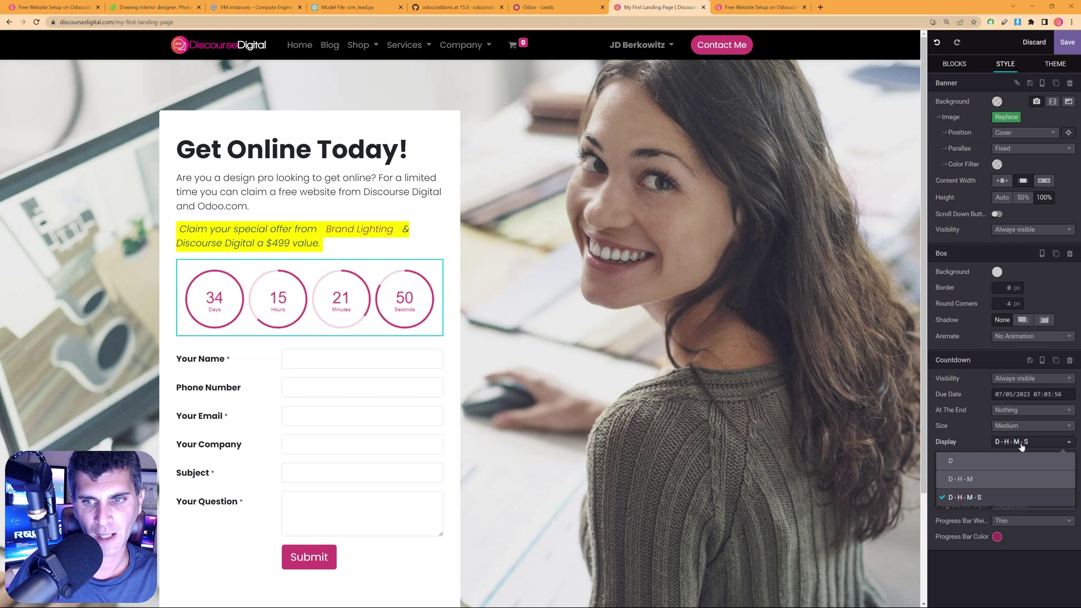
left_click(1020, 442)
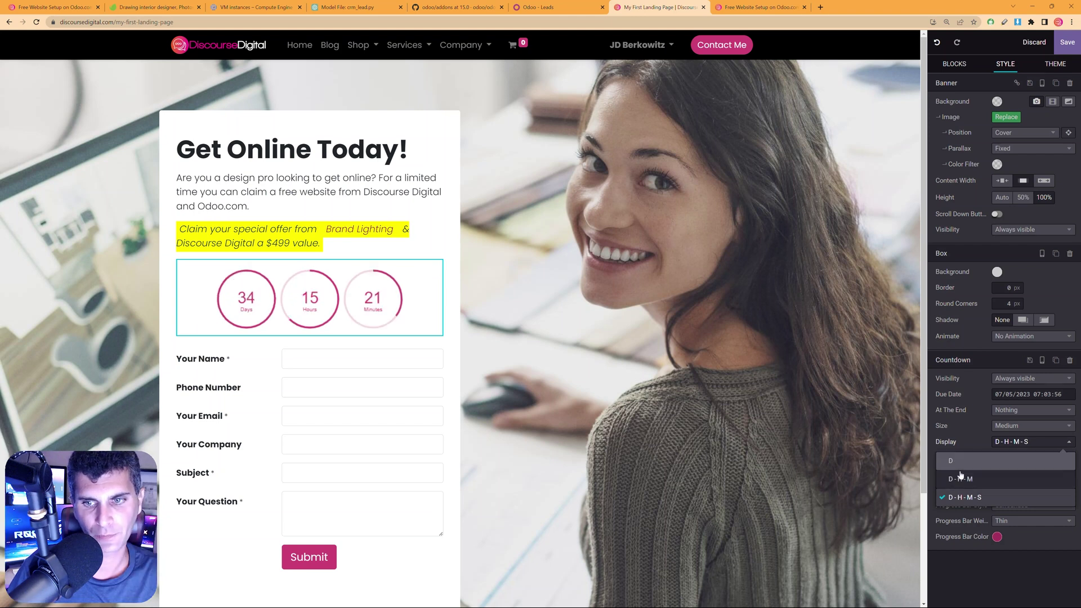
left_click(965, 426)
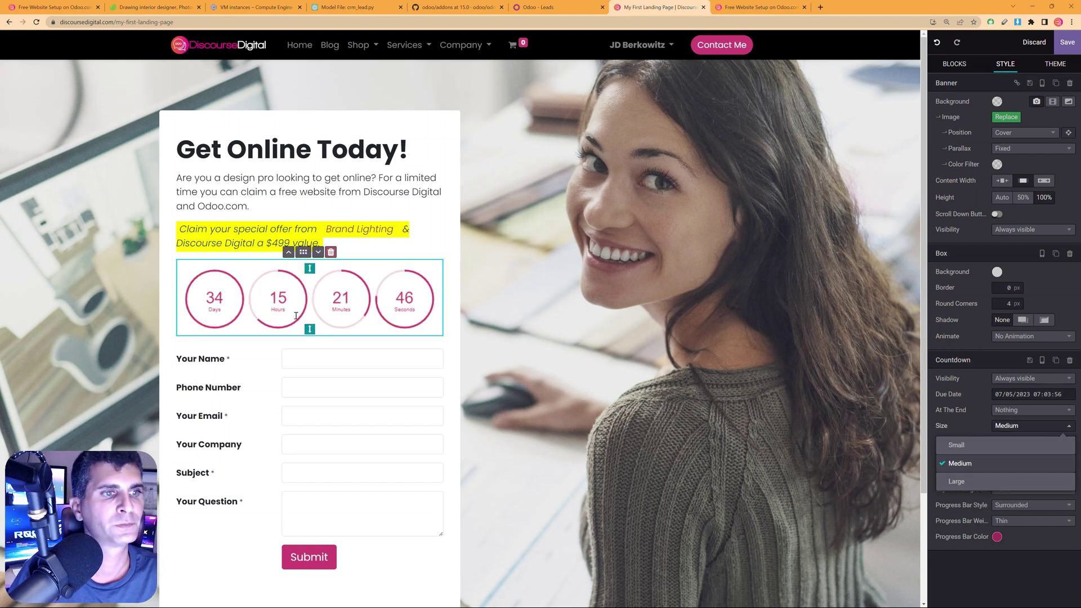
Select the form in the banner and set its action to Create an Opportunity.
scroll(348, 358, "down", 3)
left_click(317, 287)
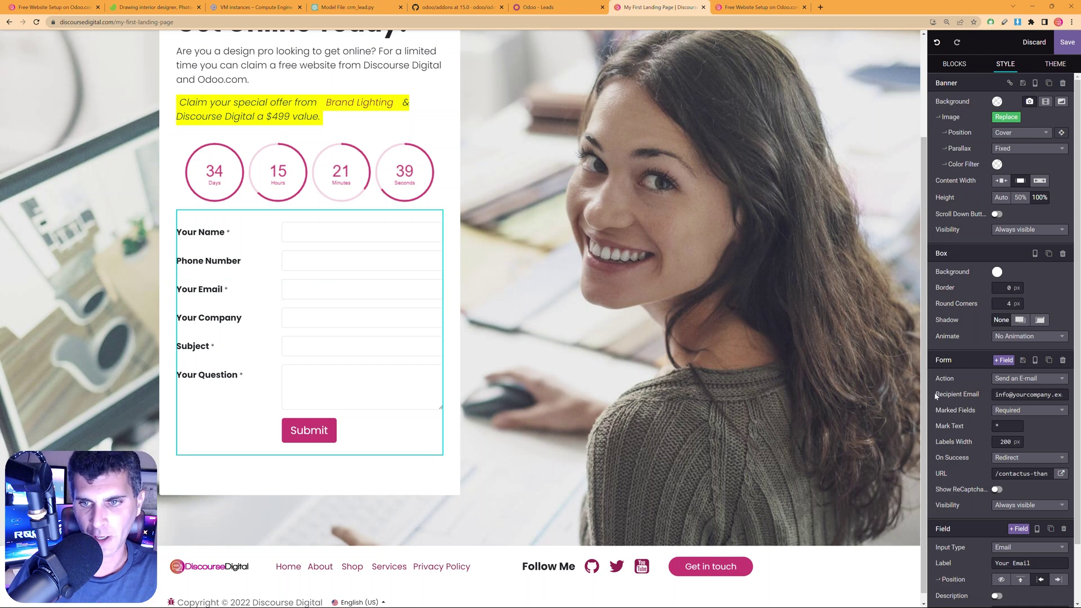
triple_click(1009, 396)
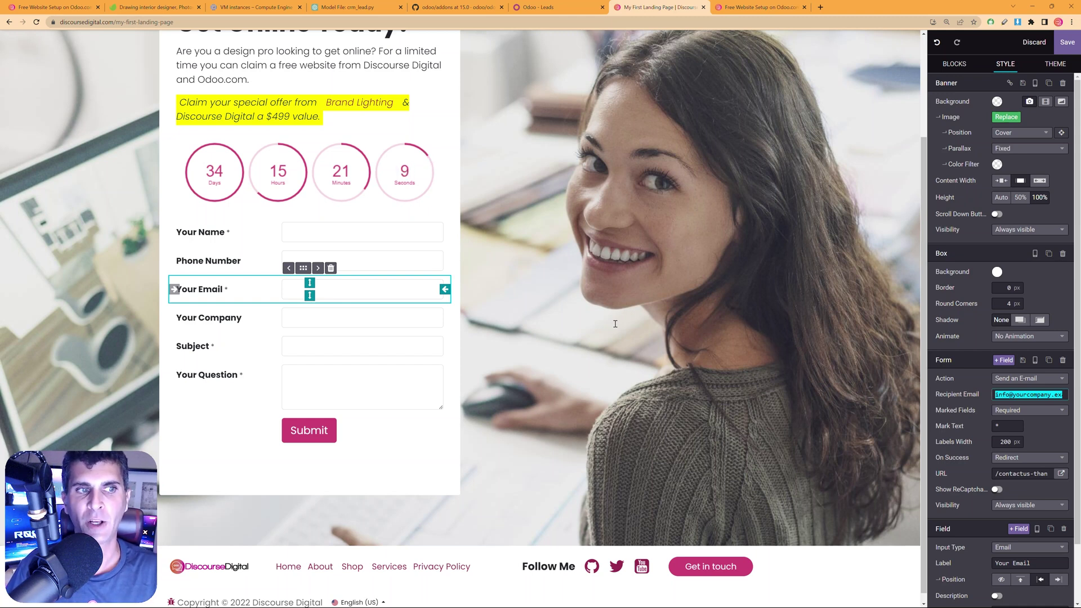
left_click(258, 230)
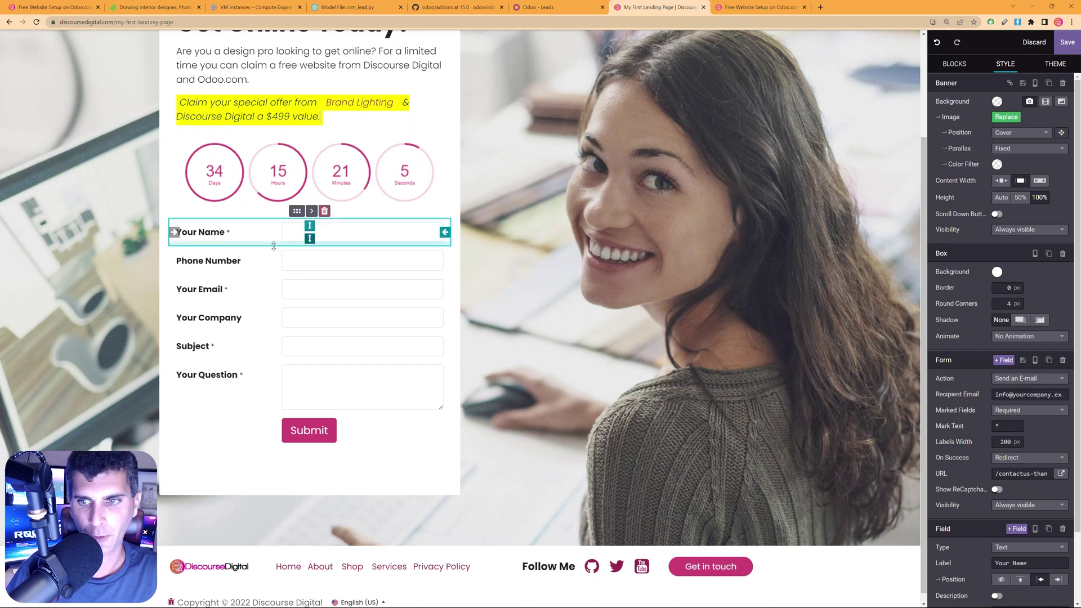
left_click(1029, 382)
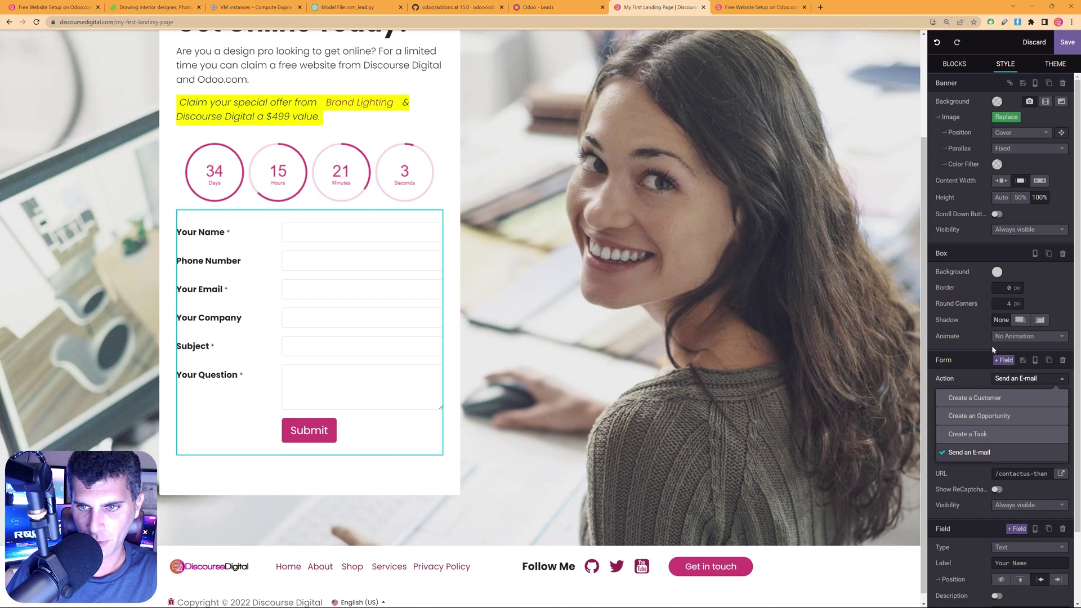
double_click(948, 378)
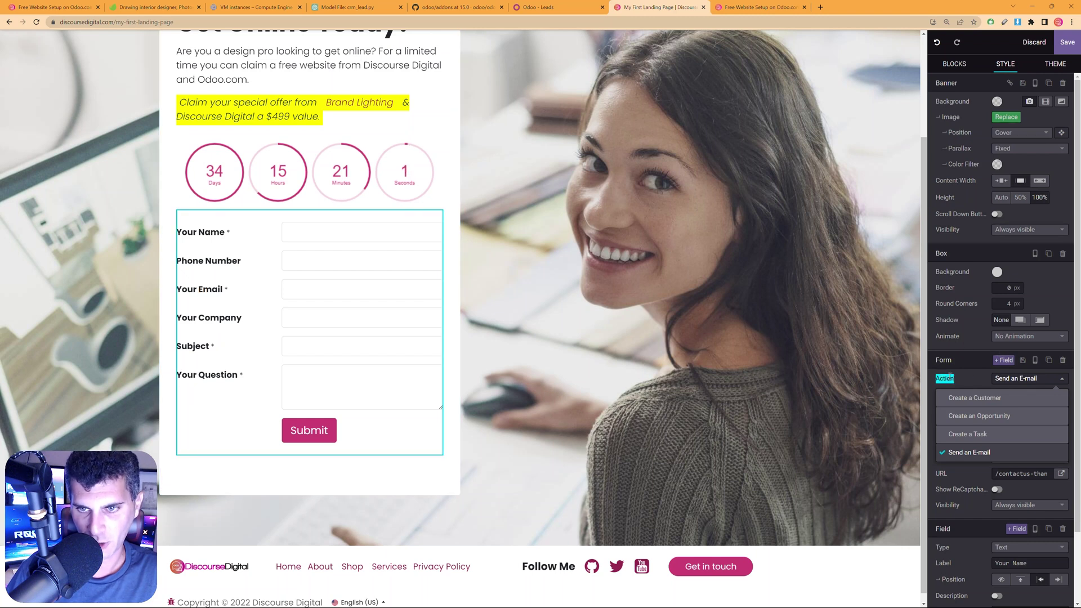
left_click(1013, 417)
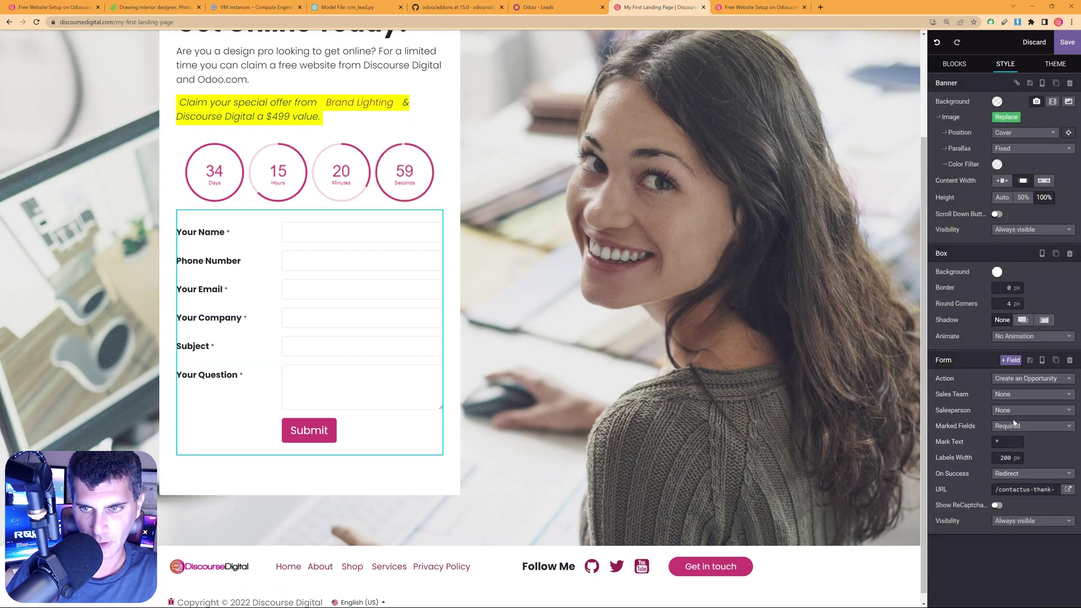
Assign the form's opportunities to the Sales team and set the logged-in user as the salesperson.
left_click(1009, 397)
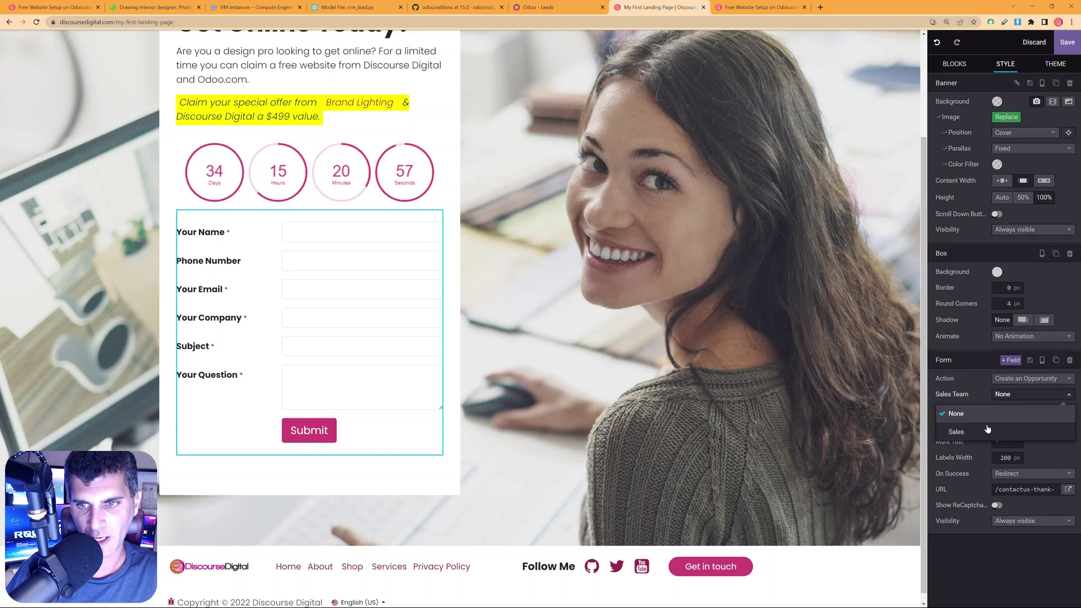
left_click(987, 431)
left_click(1008, 410)
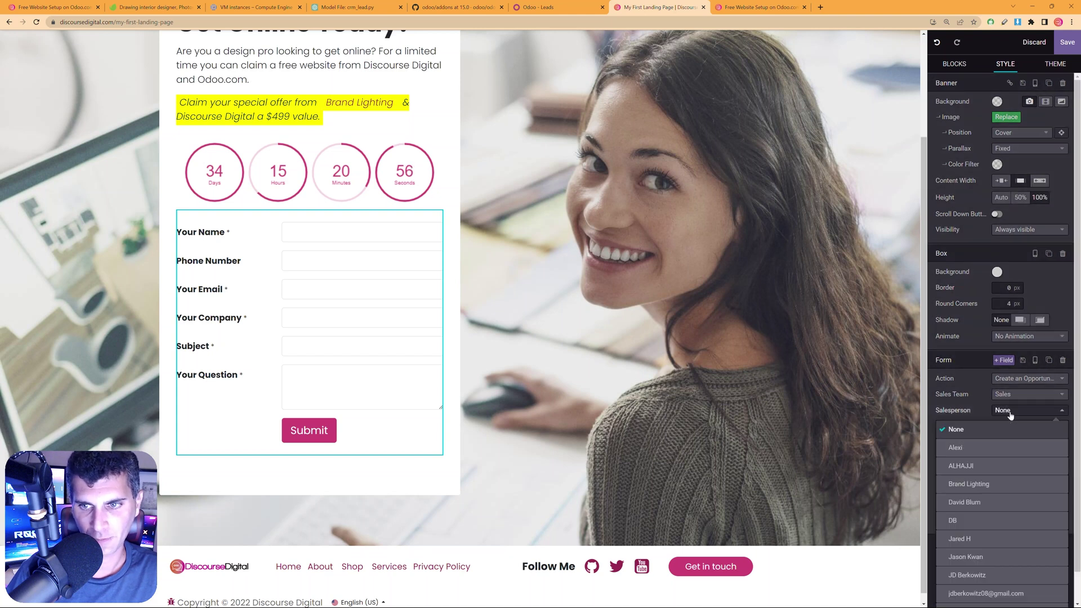
left_click(991, 574)
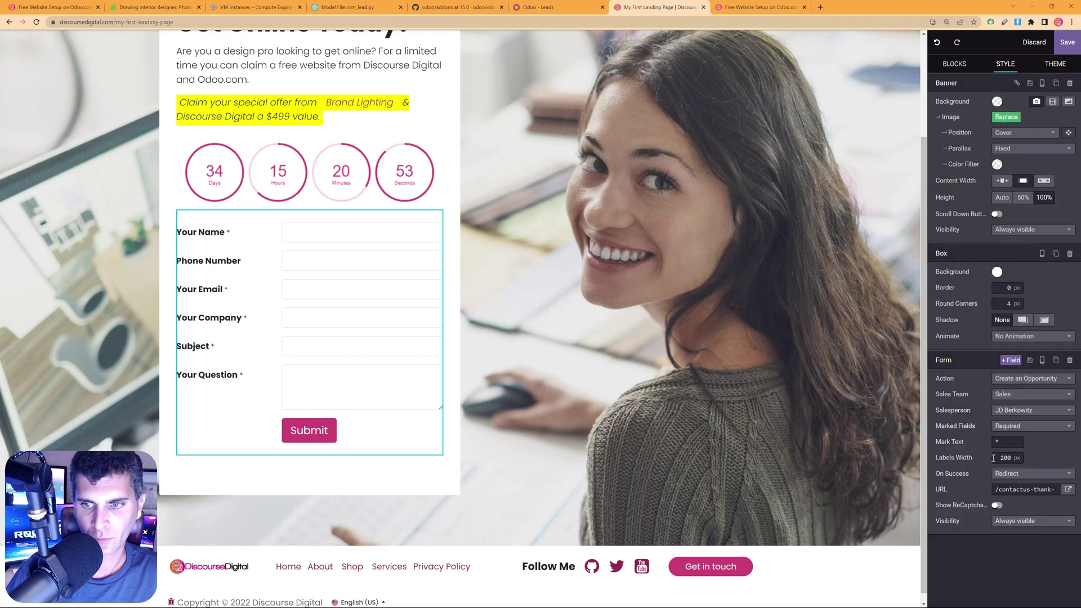
Set the form's on-success behaviour to Show Message and open that message for editing.
left_click(1028, 473)
left_click(995, 528)
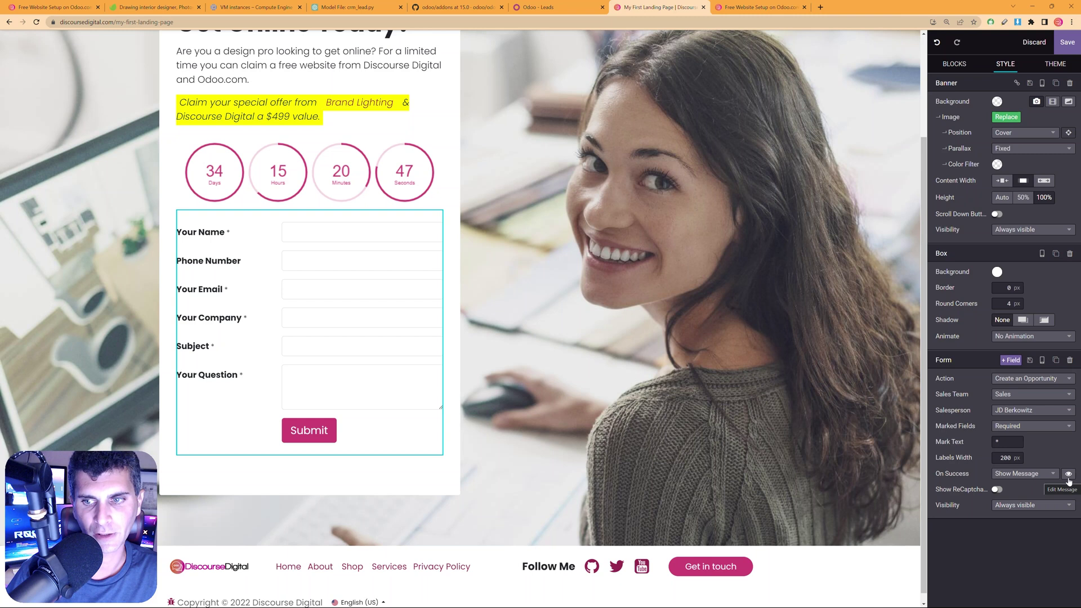
left_click(1068, 475)
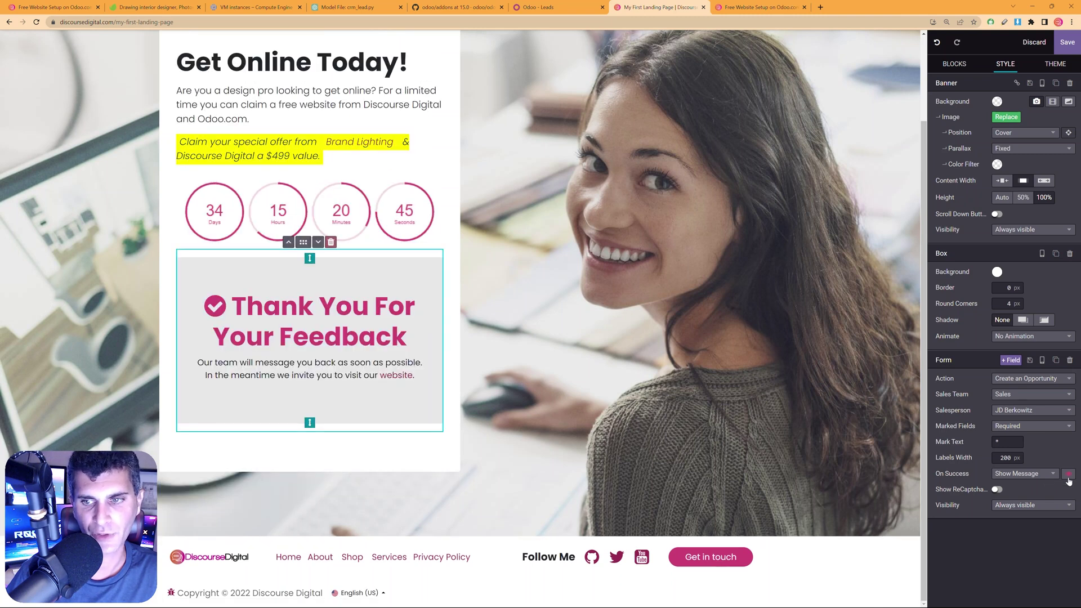
Change the success message's heading to "Thank You For Your Interest" and return to the form fields.
double_click(317, 331)
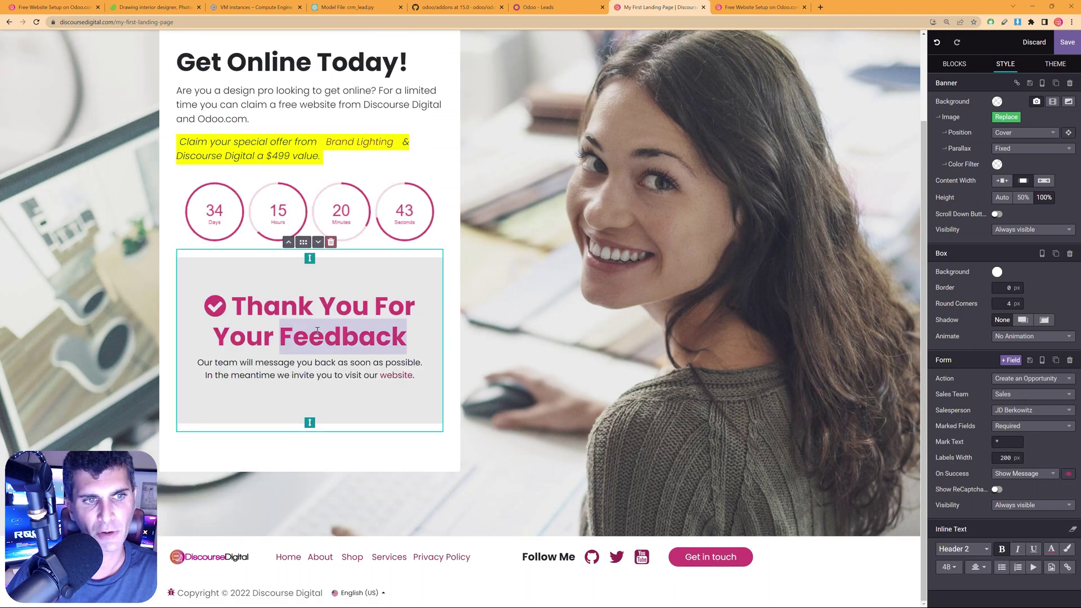
type("Interest")
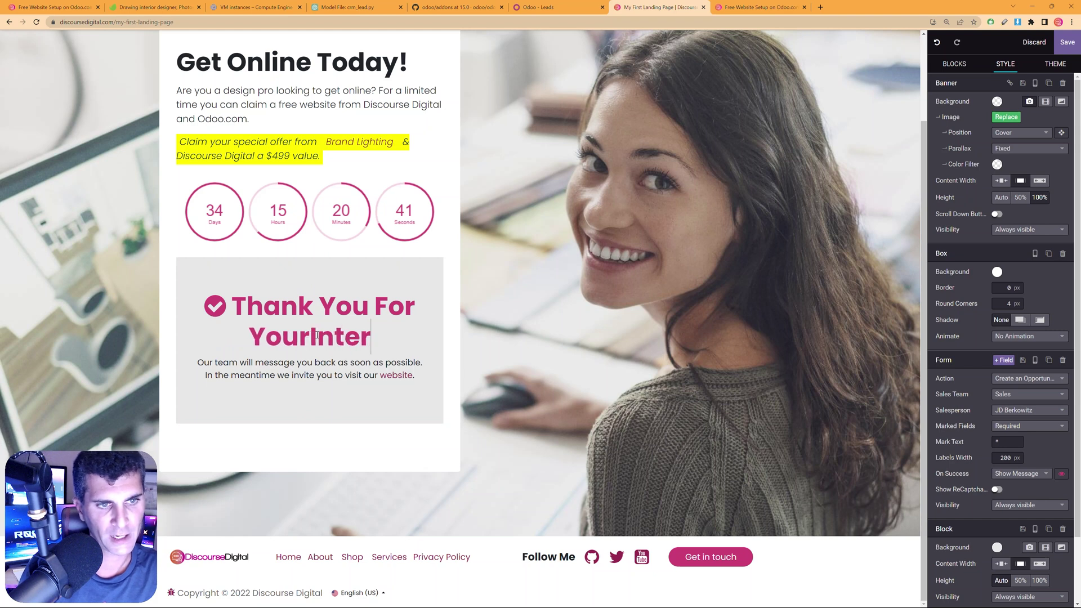
key("Left")
key("Left")
key("Left")
key("Left")
key("Left")
key("Left")
key("Left")
key("Left")
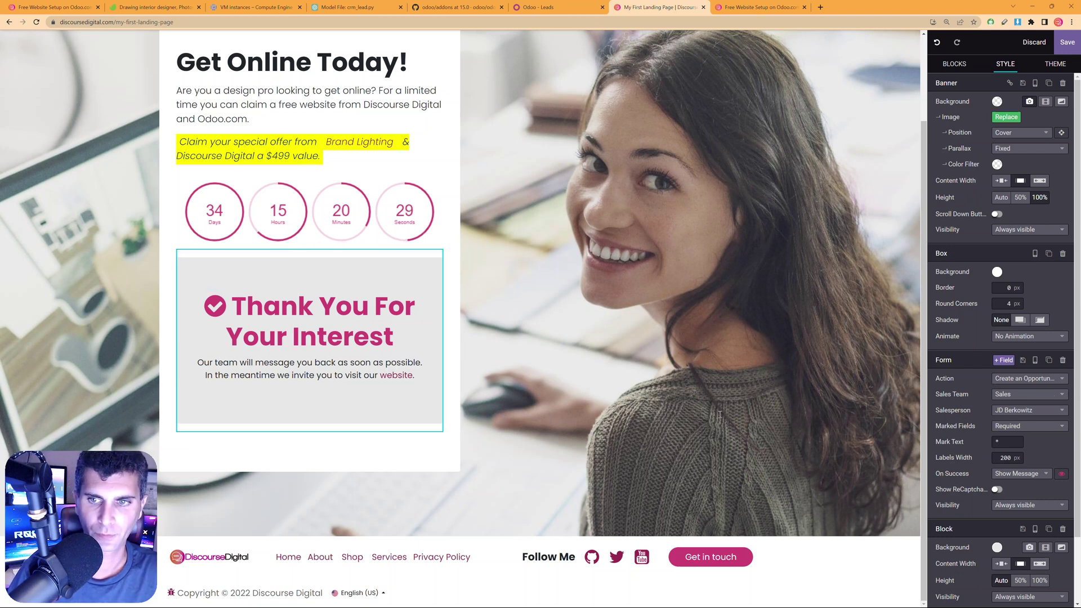
left_click(1062, 473)
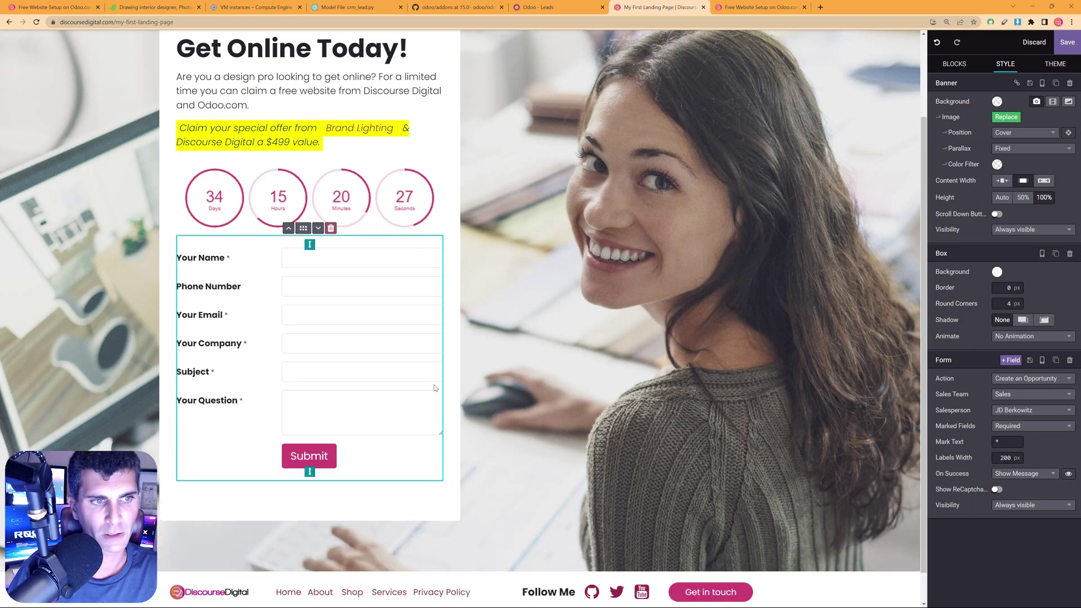
Give the form's Subject field the default value "New Website Inquiry".
left_click(387, 262)
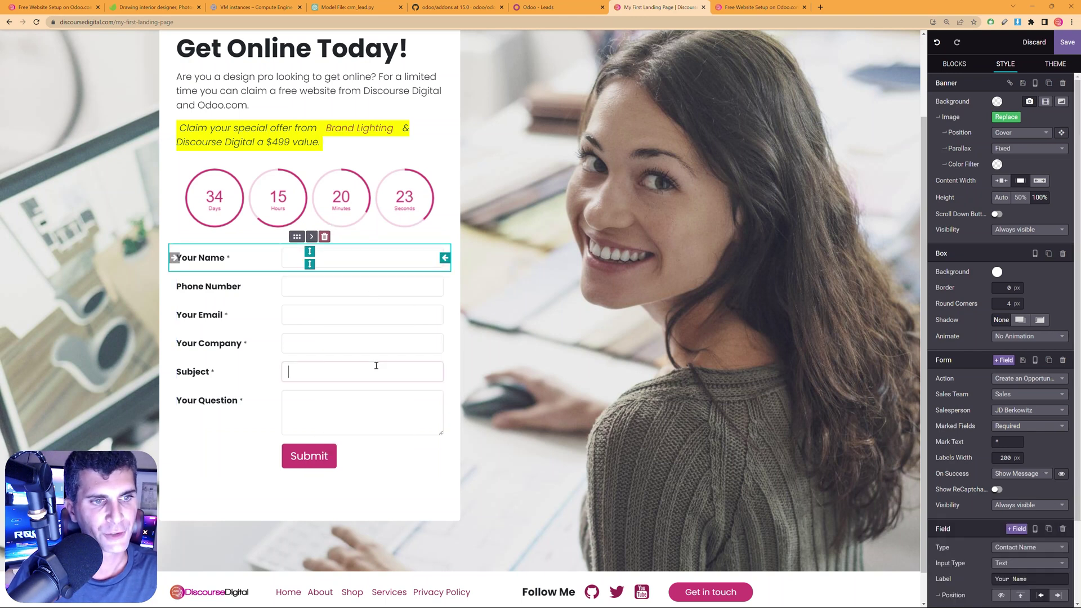
left_click(378, 369)
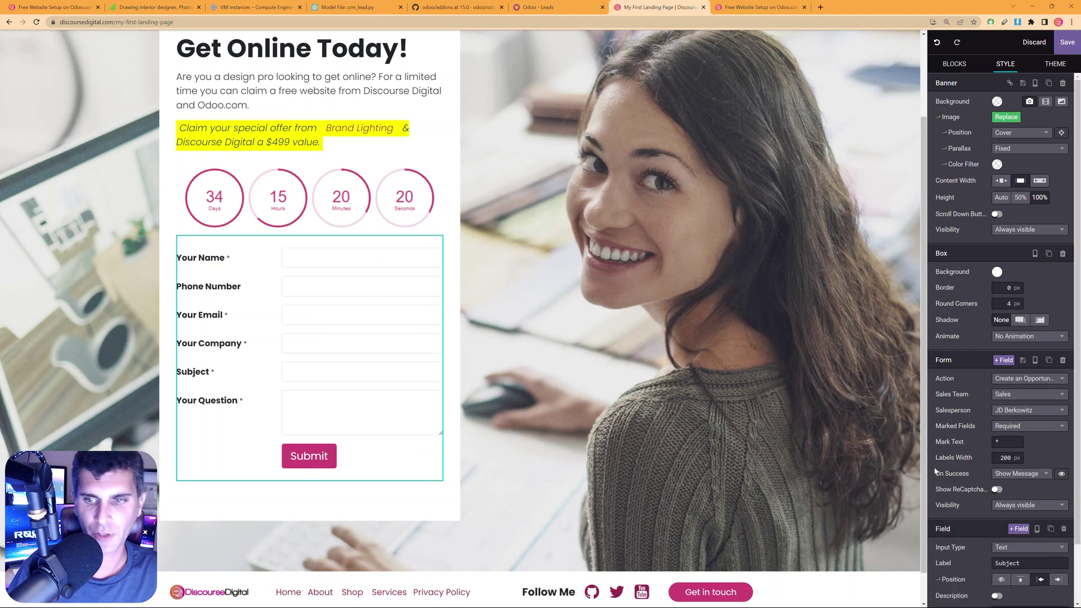
scroll(984, 403, "down", 2)
left_click(1012, 563)
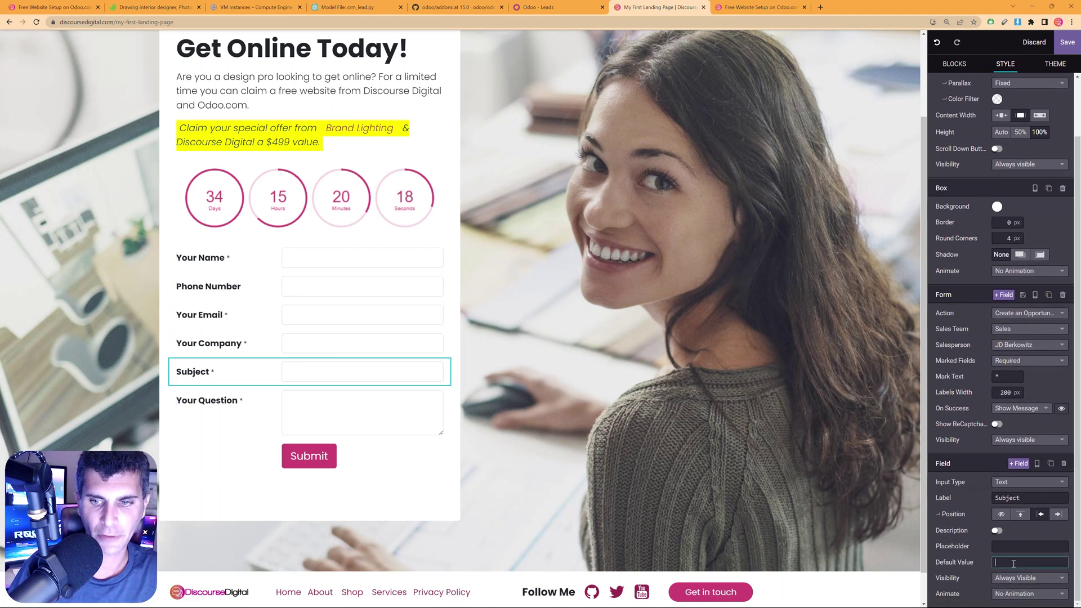
type("New website Inquiry")
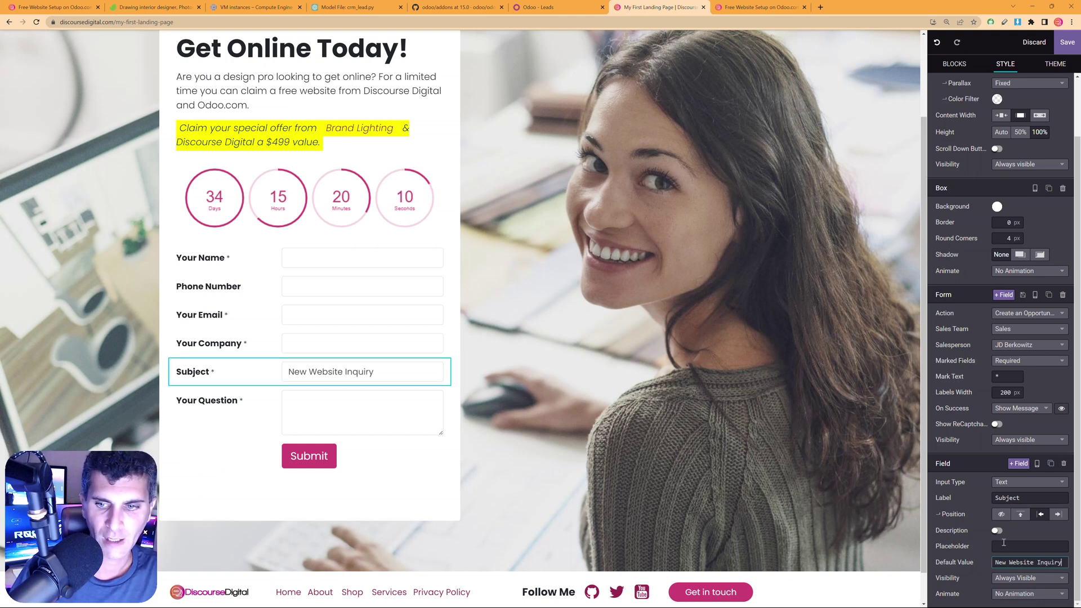
left_click(1007, 548)
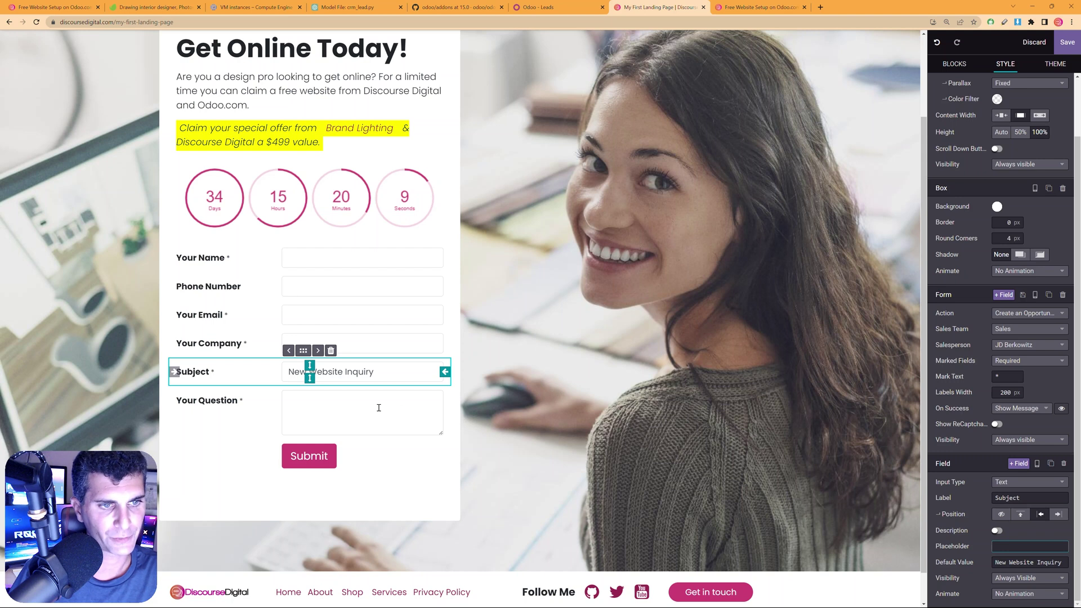
Relabel the form's "Your Question" field as "Message".
left_click(379, 407)
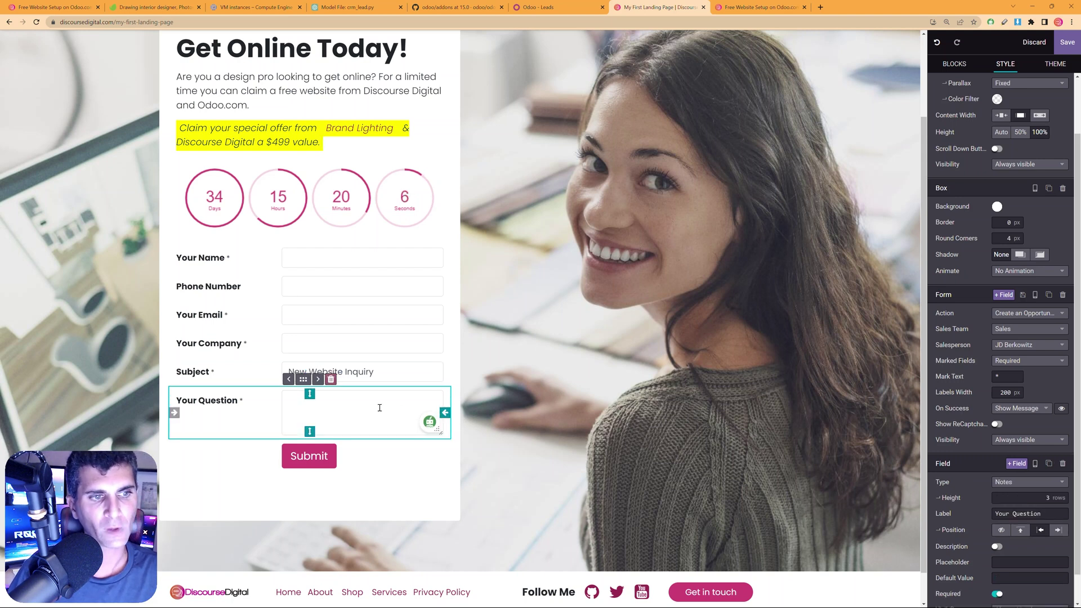
left_click_drag(1056, 514, 951, 500)
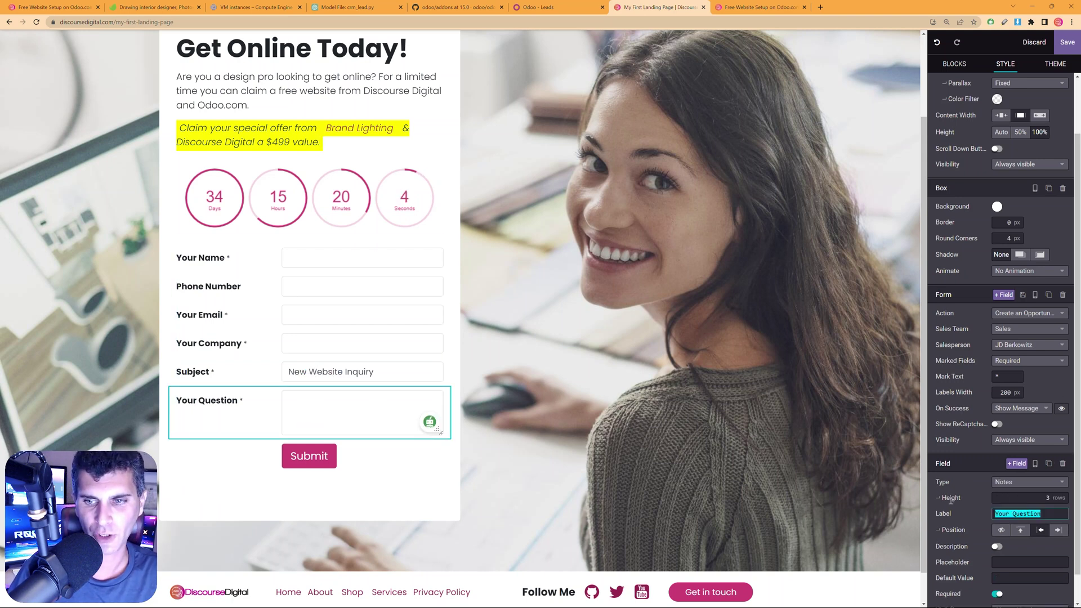
type("Message")
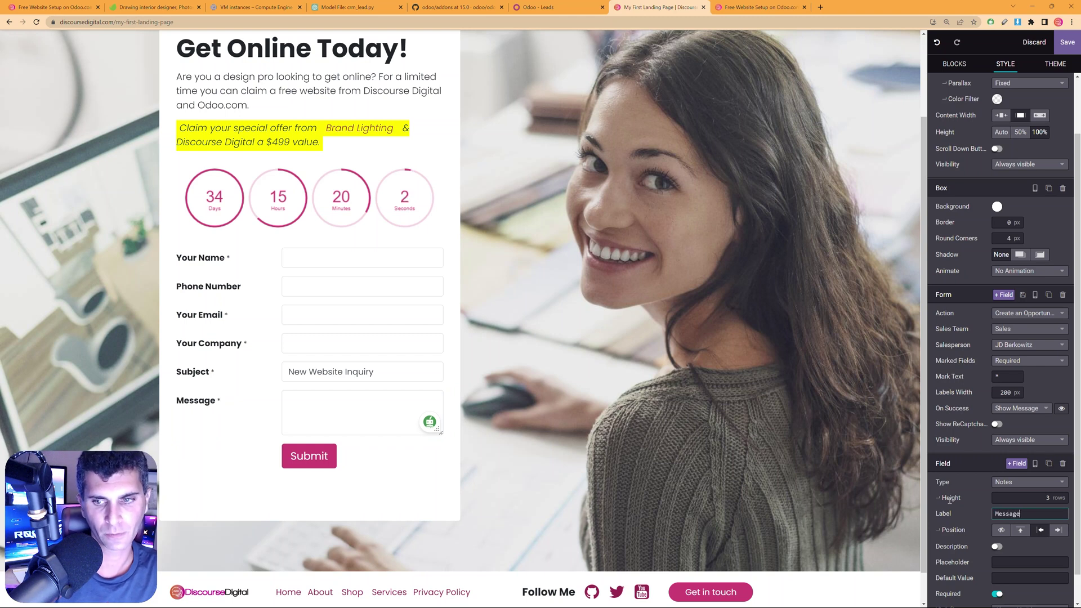
Make the form's Phone Number field required.
left_click(234, 348)
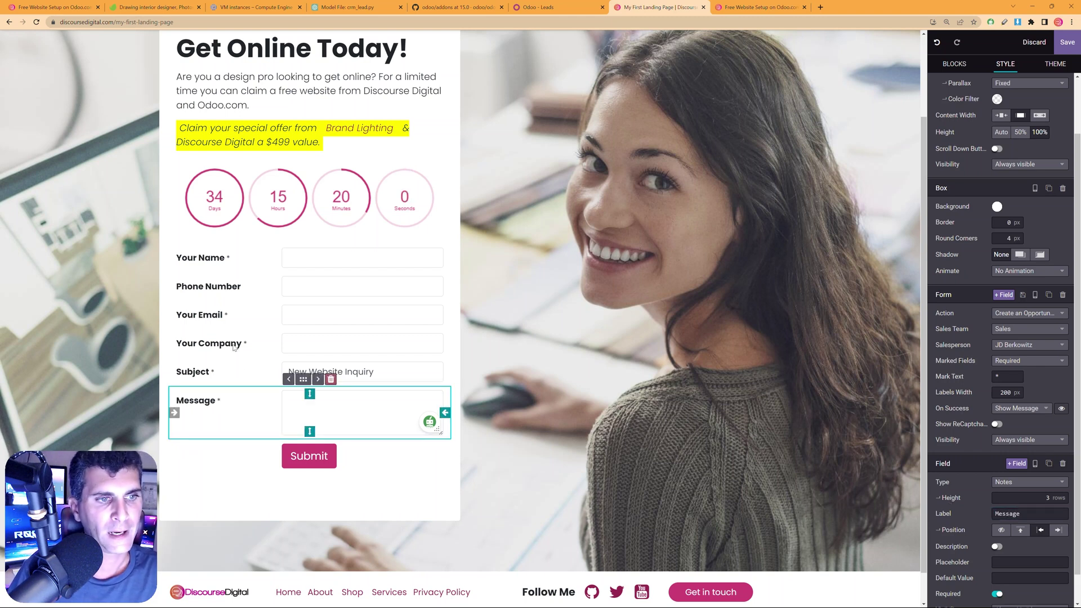
left_click(234, 317)
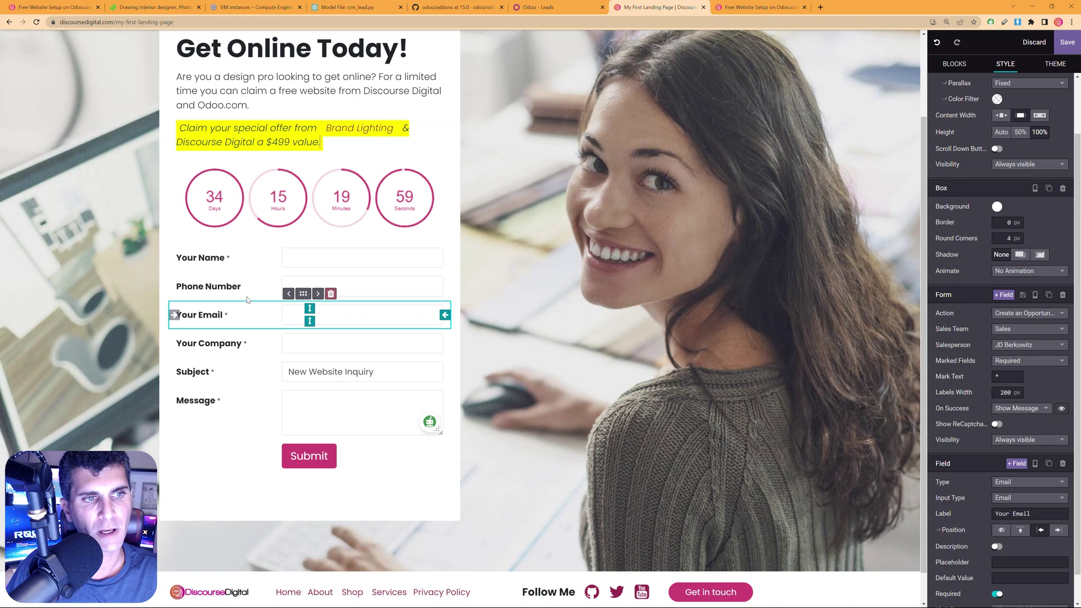
left_click(225, 287)
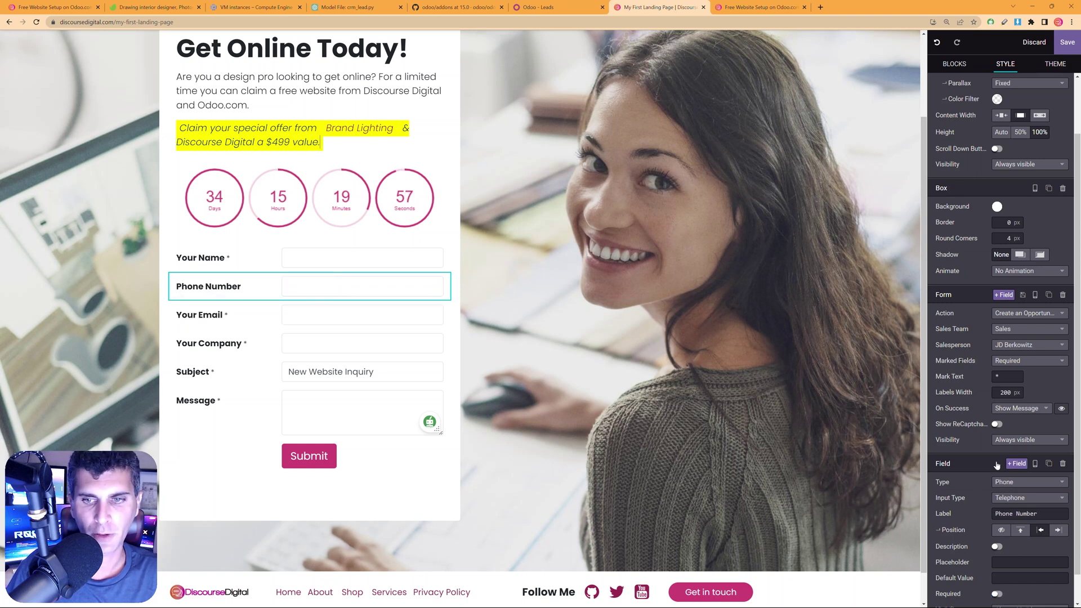
scroll(991, 506, "down", 1)
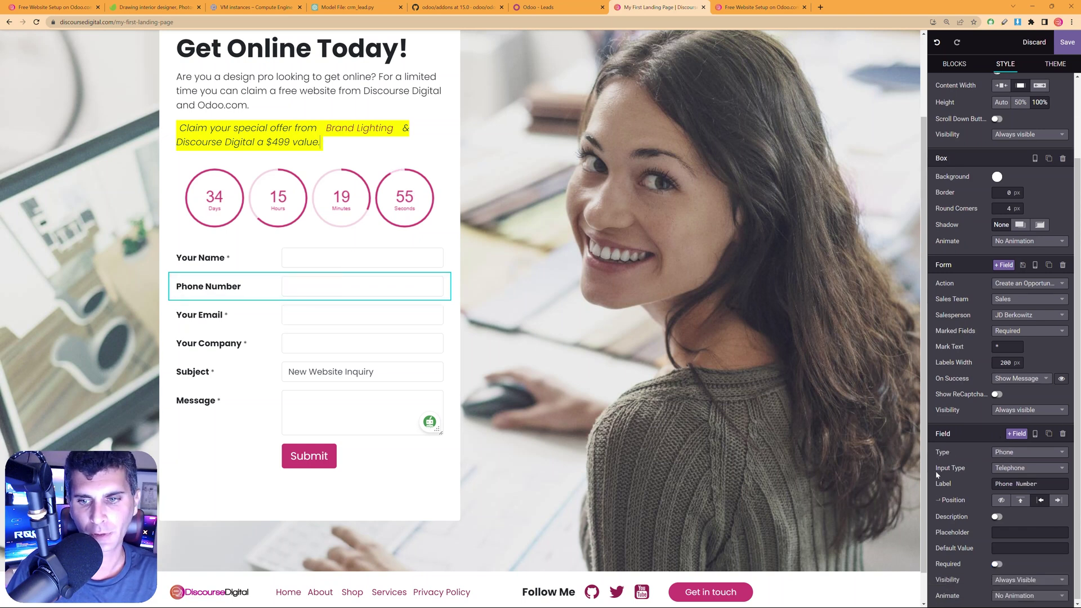
left_click(987, 567)
left_click(997, 563)
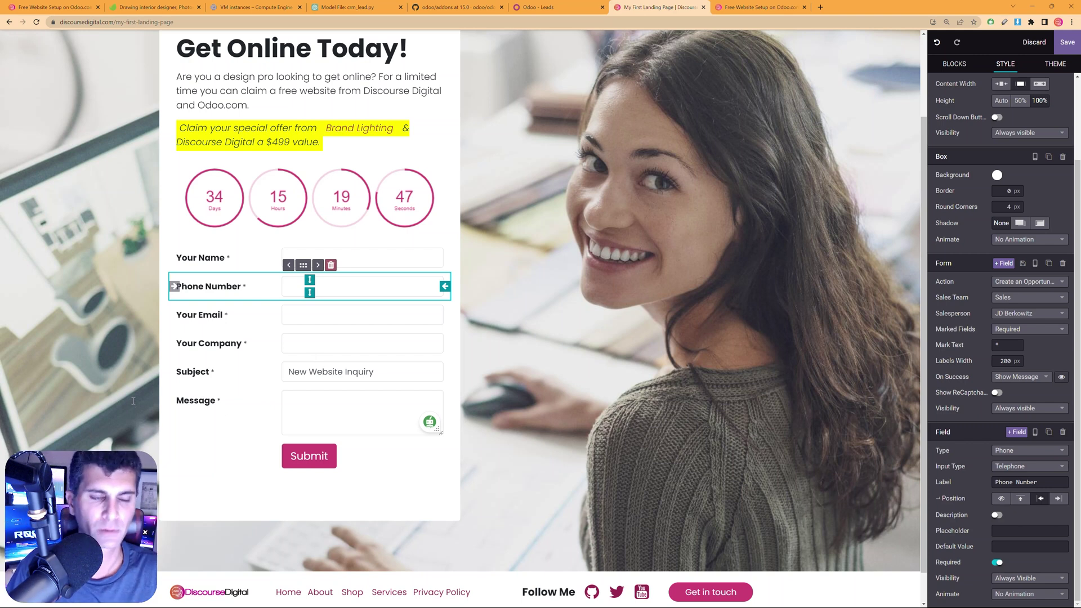
Make the form's Message field optional and save the landing page.
left_click(356, 405)
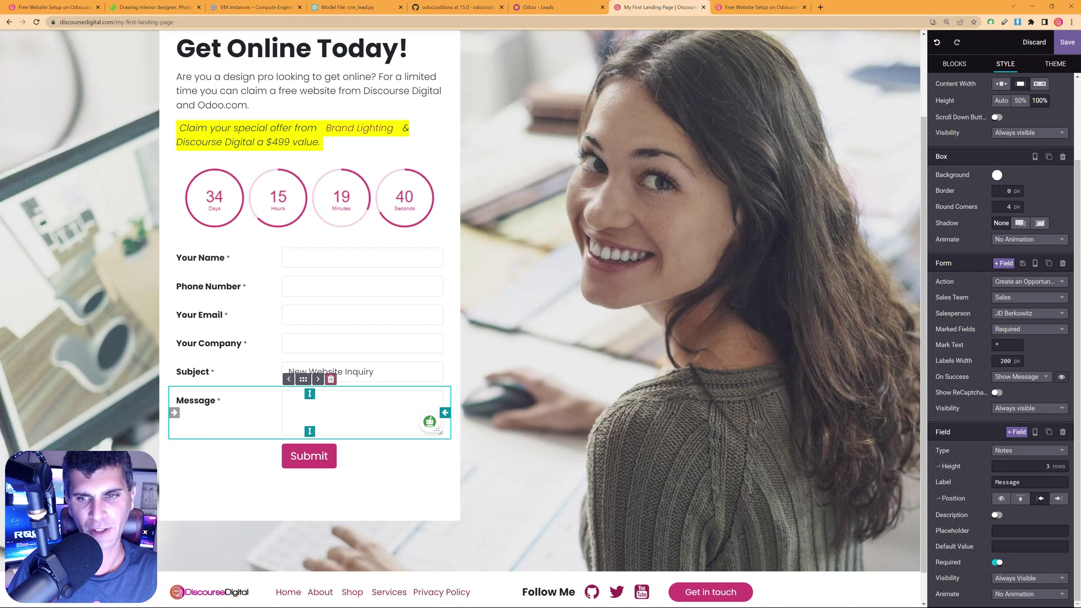
left_click(996, 562)
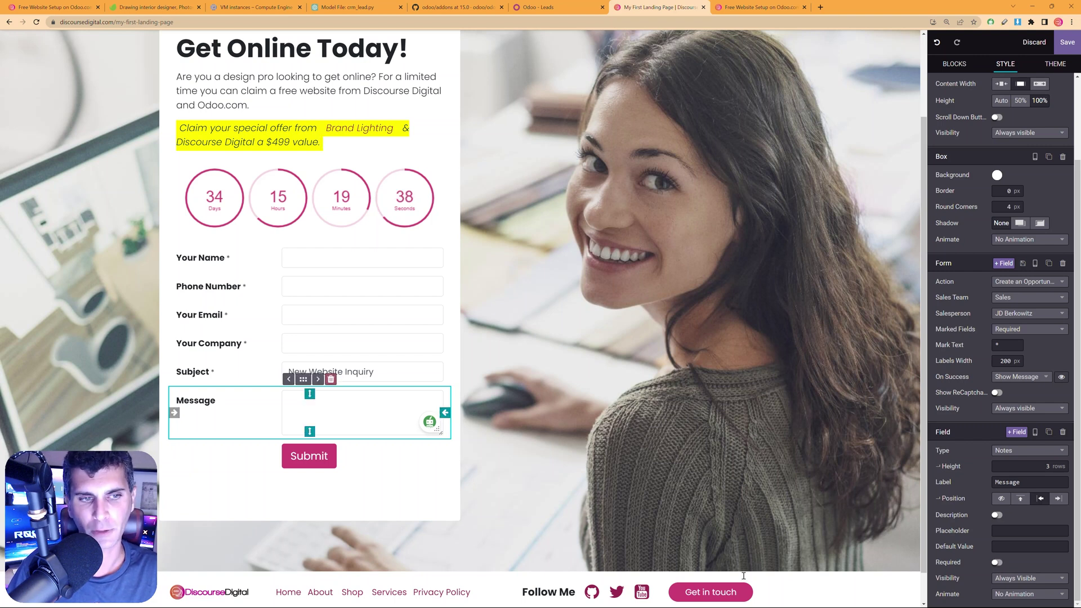
scroll(619, 205, "down", 1)
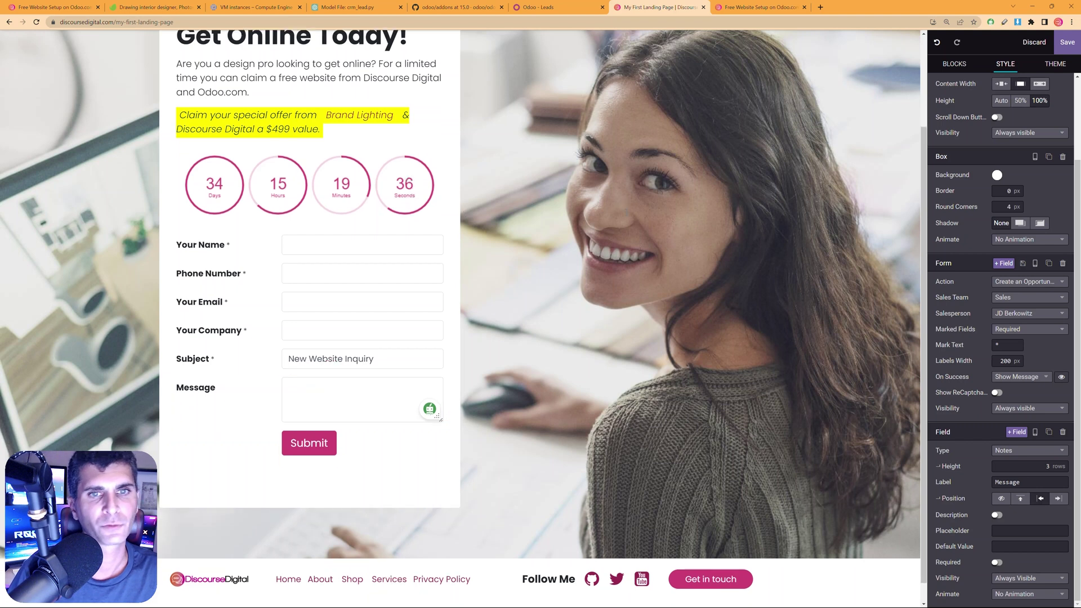
scroll(778, 182, "up", 3)
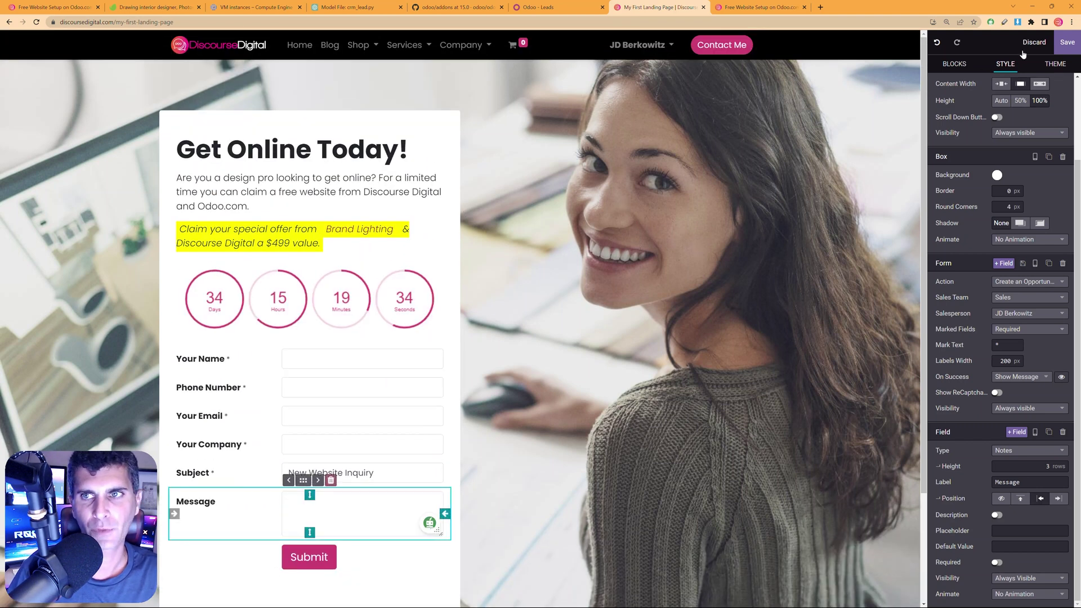
left_click(1054, 49)
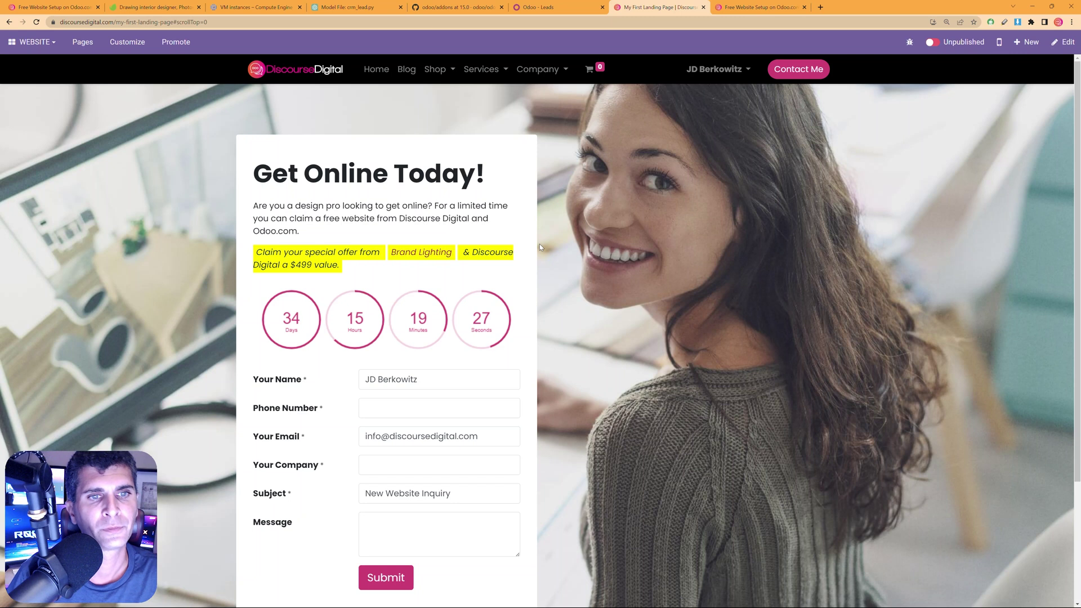
Reopen the landing page for editing and review the sections below the banner on the existing offer page.
left_click(1058, 43)
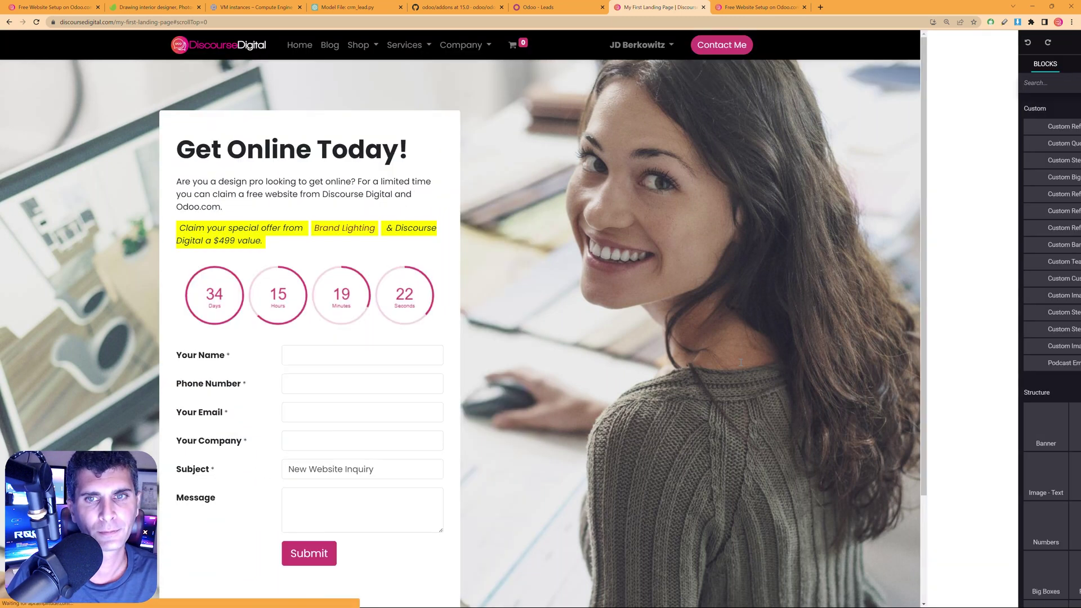
scroll(655, 272, "down", 3)
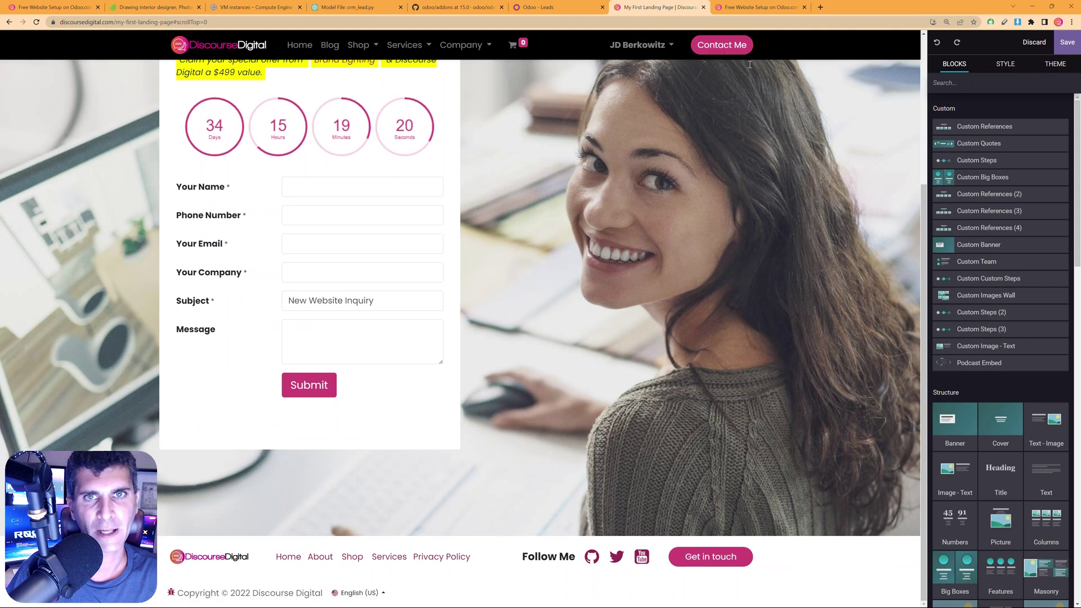
left_click(757, 6)
scroll(715, 239, "down", 5)
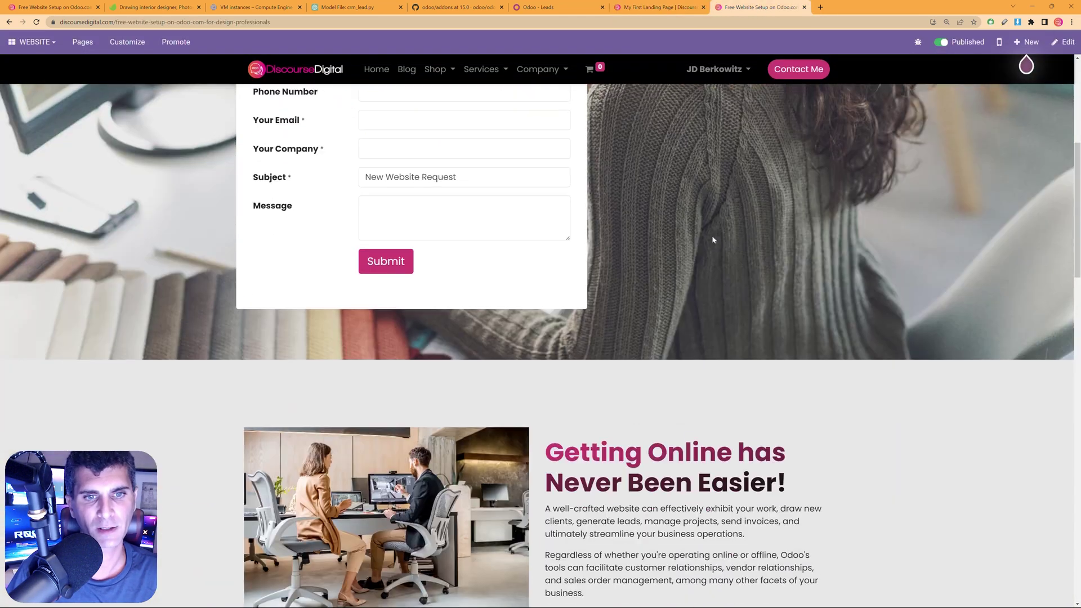
key("F11")
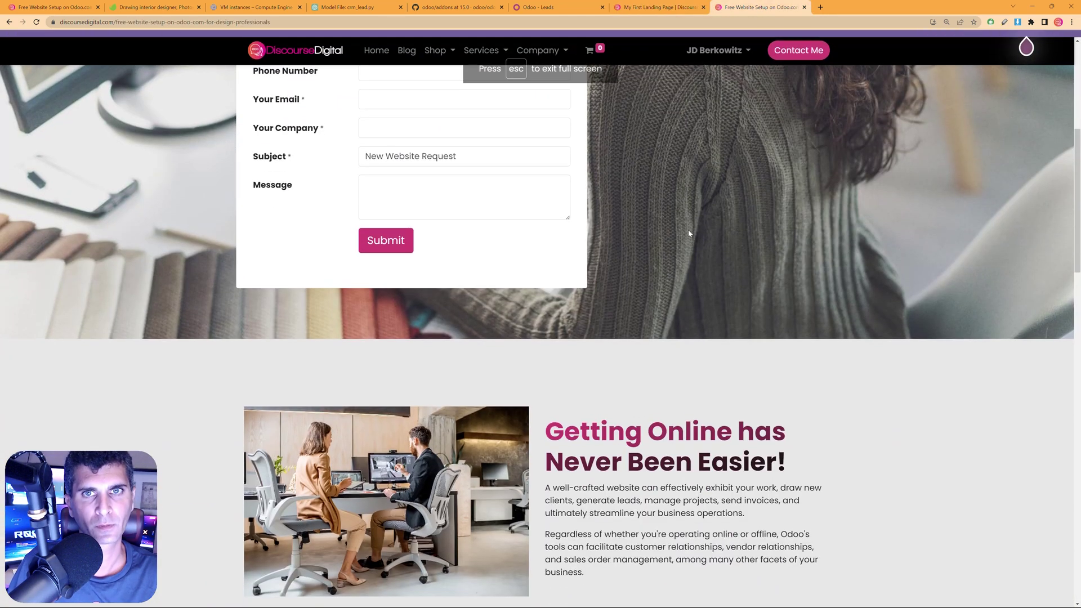
scroll(704, 253, "down", 4)
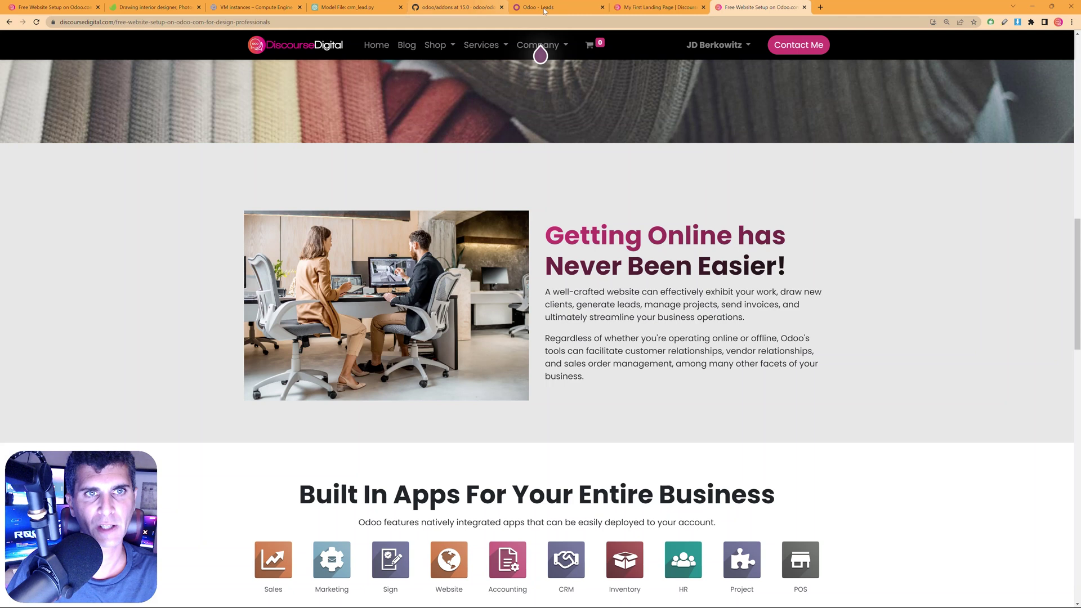
Add an Image - Text block directly below the banner on the landing page.
left_click(657, 7)
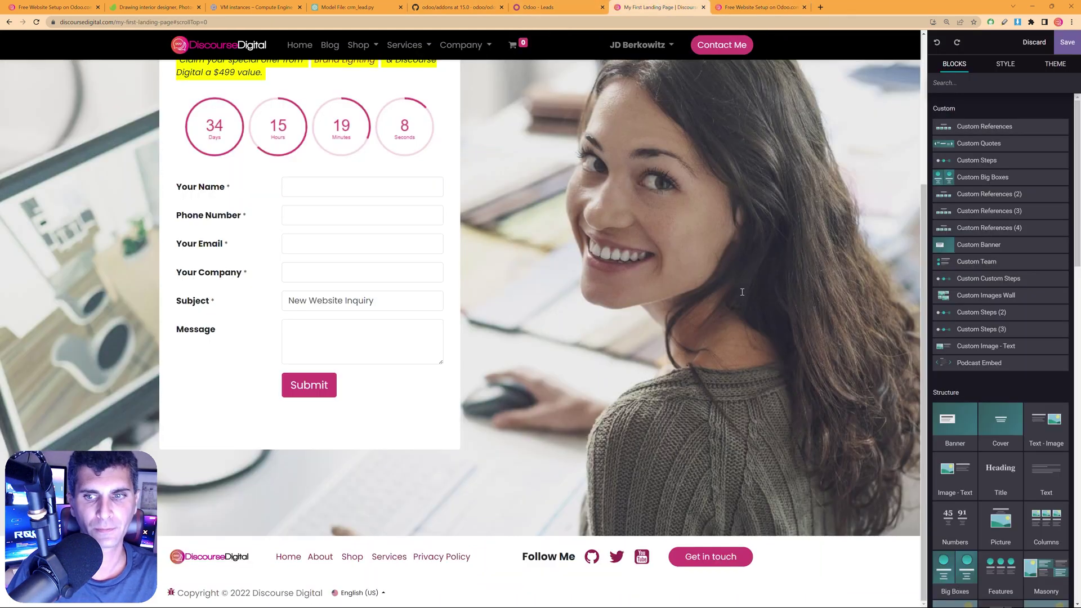
scroll(955, 261, "down", 4)
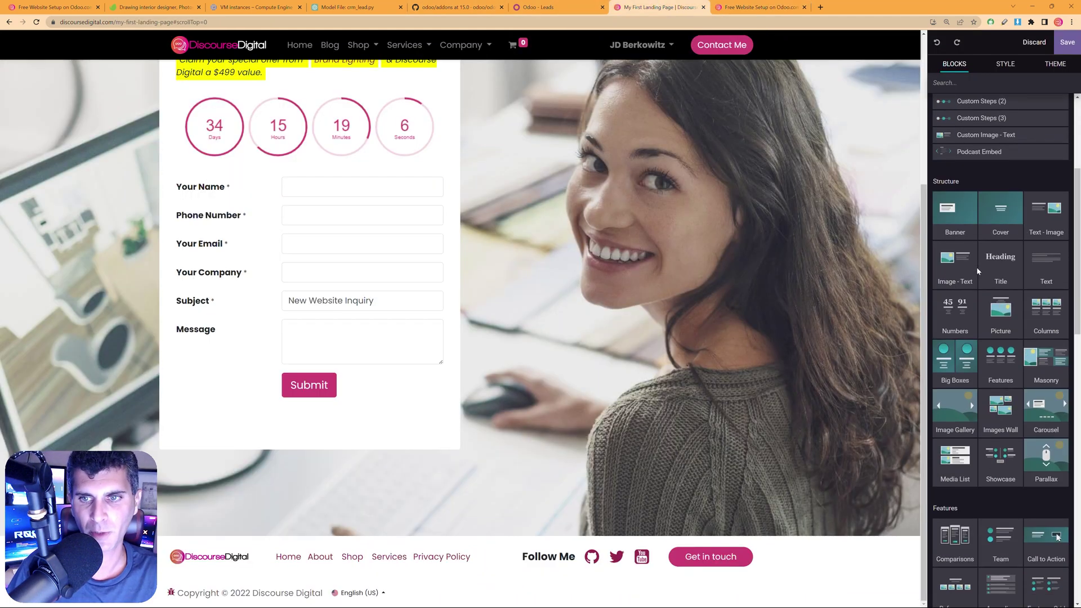
left_click_drag(955, 260, 601, 522)
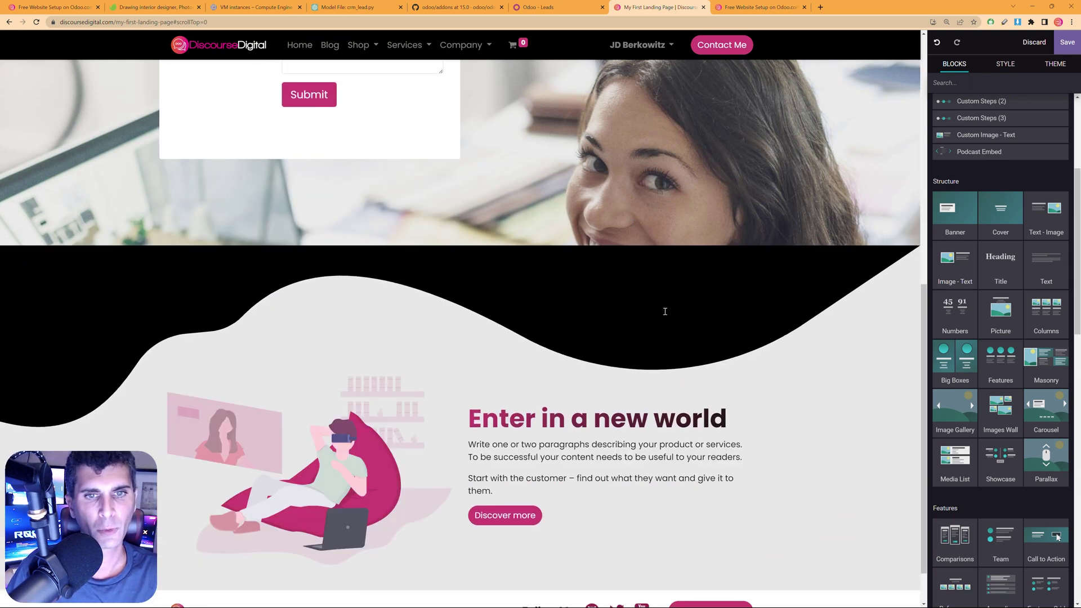
Reduce the spacing above the new Image - Text block's content and remove its wavy background shape.
left_click(663, 309)
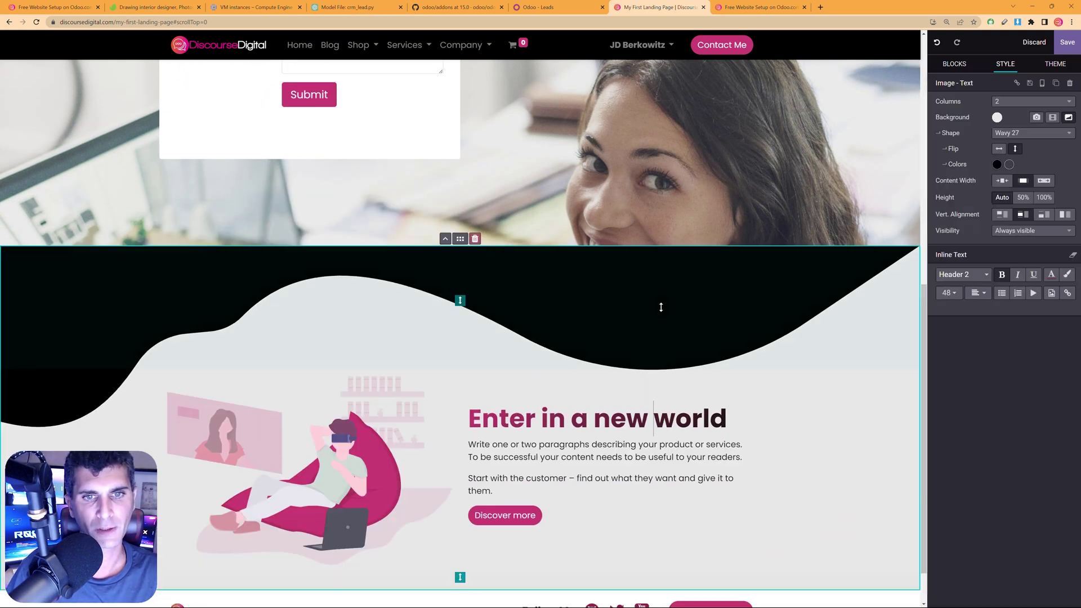
left_click_drag(661, 307, 676, 259)
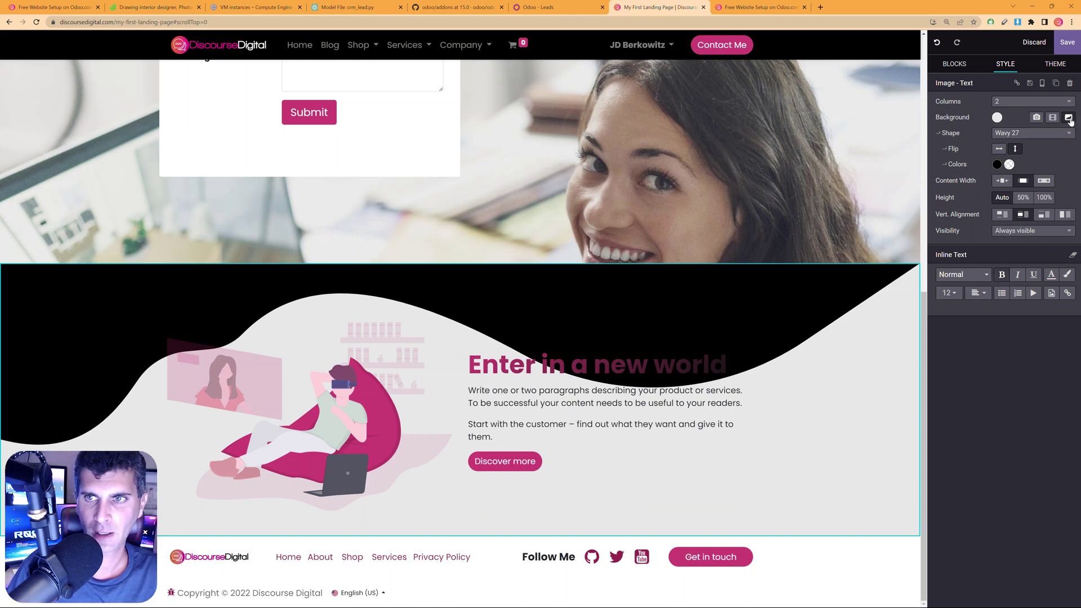
left_click(1069, 119)
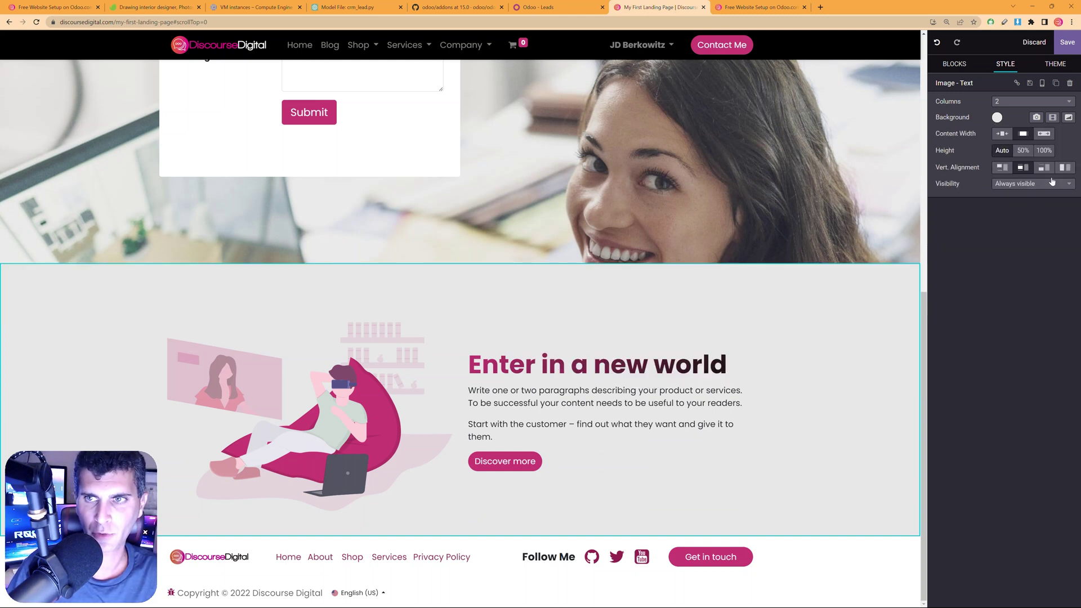
Replace the block's illustration with the library photo of two people working at an office desk.
left_click(378, 395)
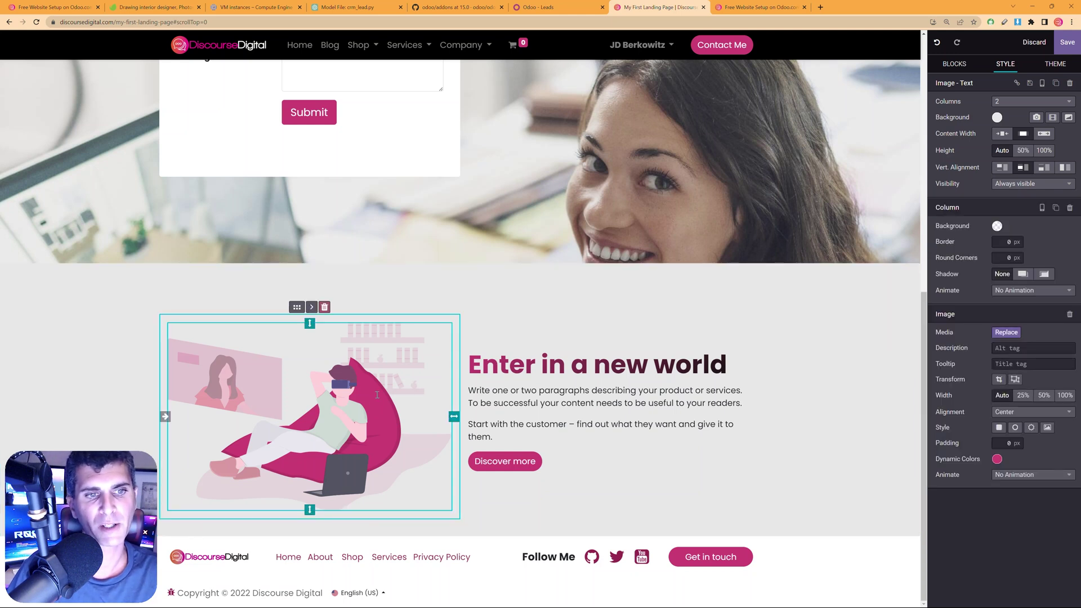
double_click(377, 398)
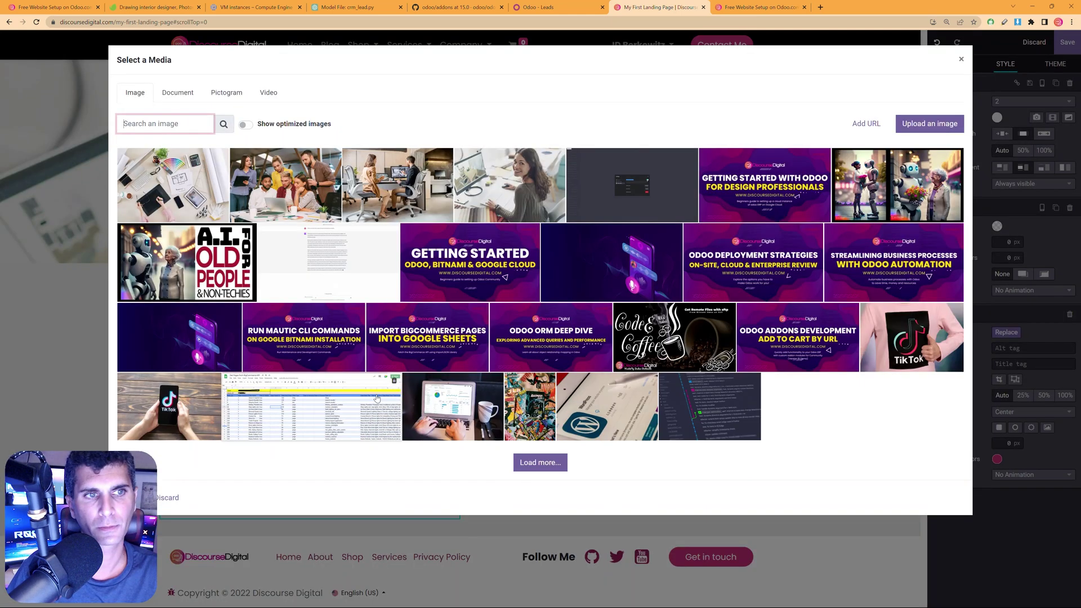
left_click(410, 176)
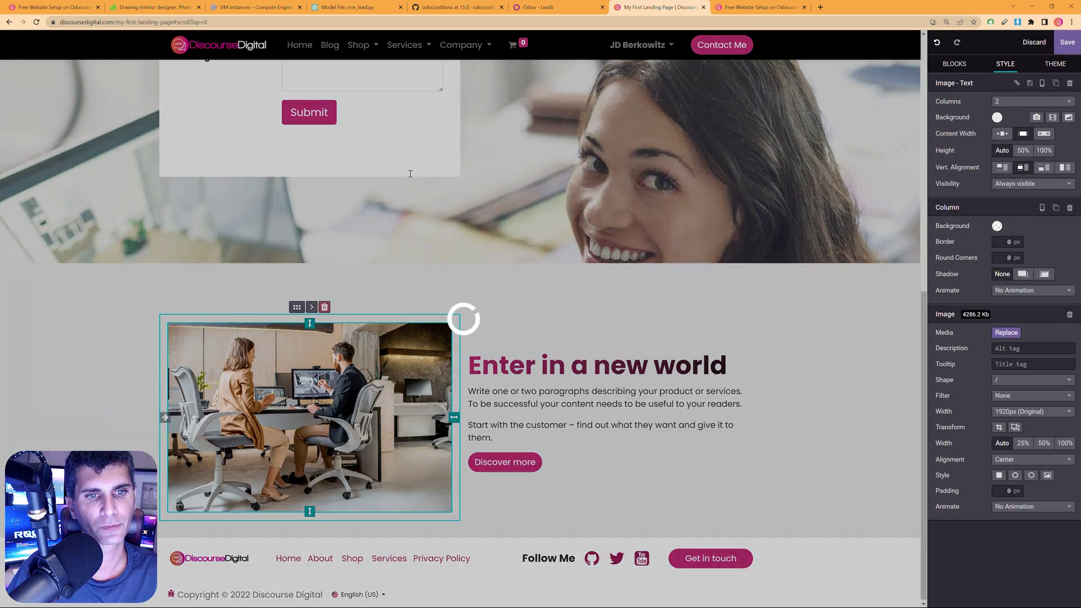
Replace the block's heading with "Getting Online has Never Been Easier!" copied from the existing offer page.
key("ctrl+Tab")
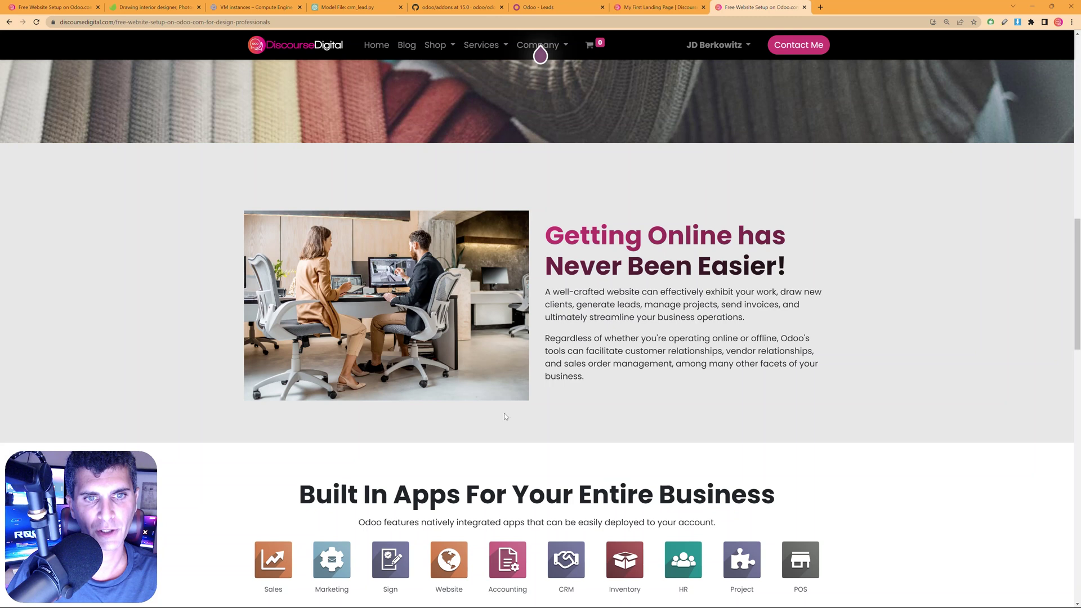
left_click_drag(542, 242, 843, 260)
key("ctrl+c")
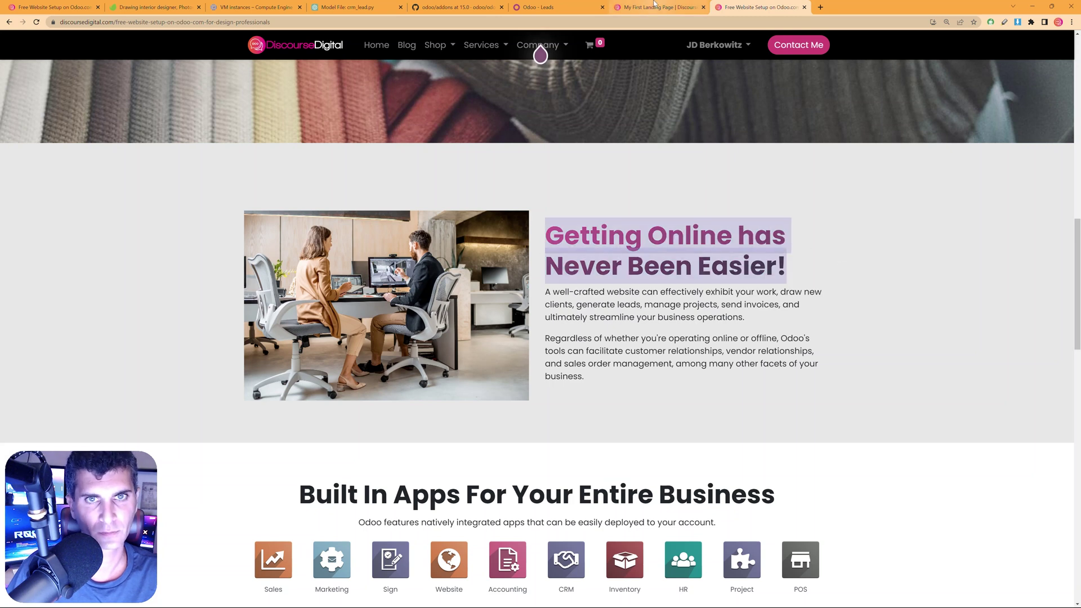
left_click(656, 7)
double_click(596, 376)
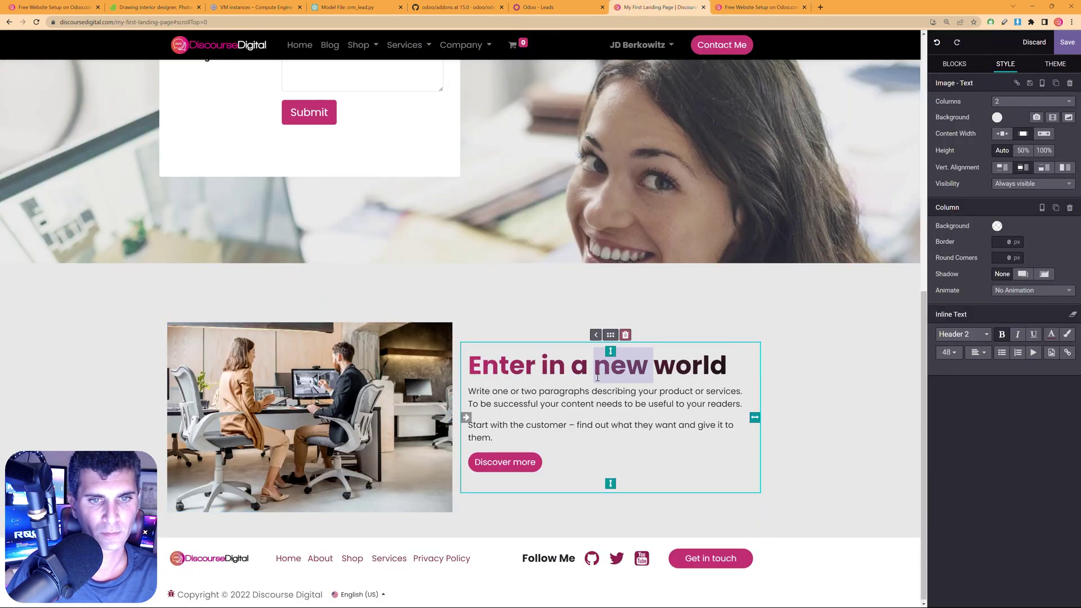
left_click(725, 367)
triple_click(737, 364)
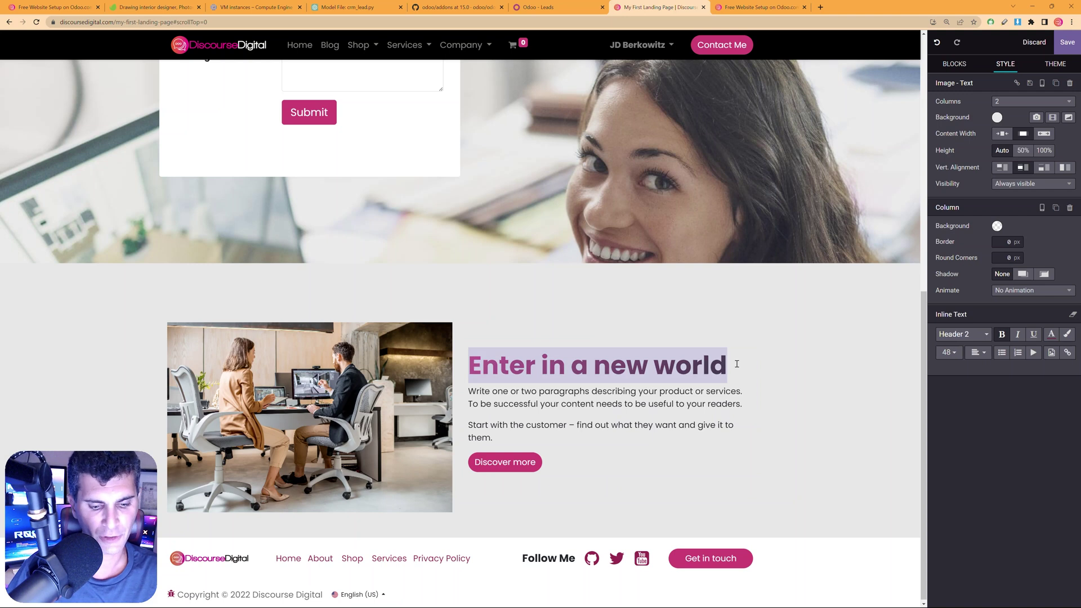
key("ctrl+v")
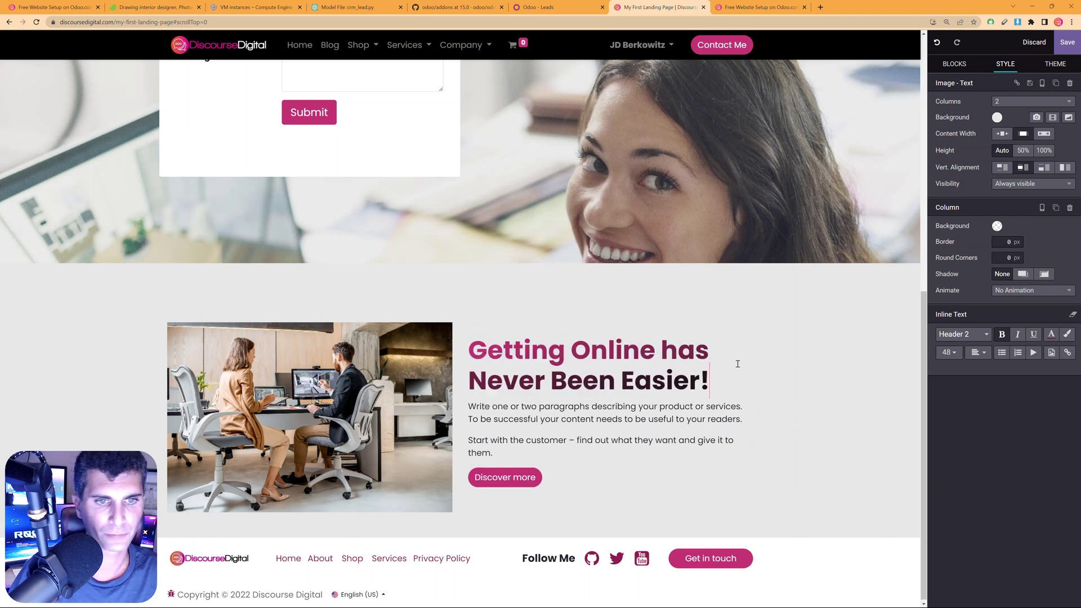
Copy the two body paragraphs under that heading from the offer page and delete the landing page block's Discover more button.
left_click(735, 8)
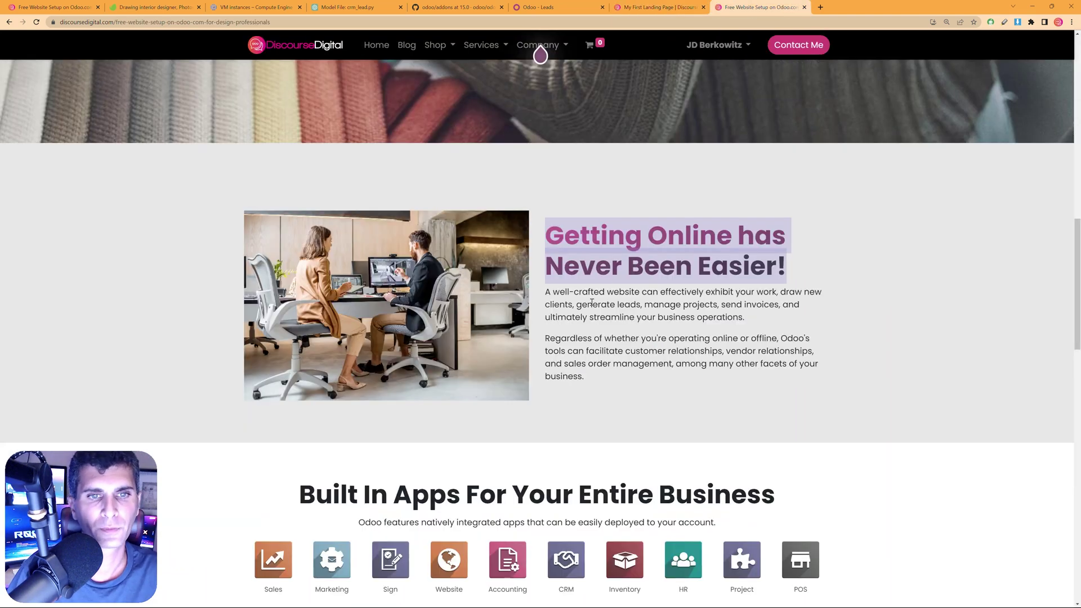
left_click_drag(546, 292, 587, 374)
key("ctrl+c")
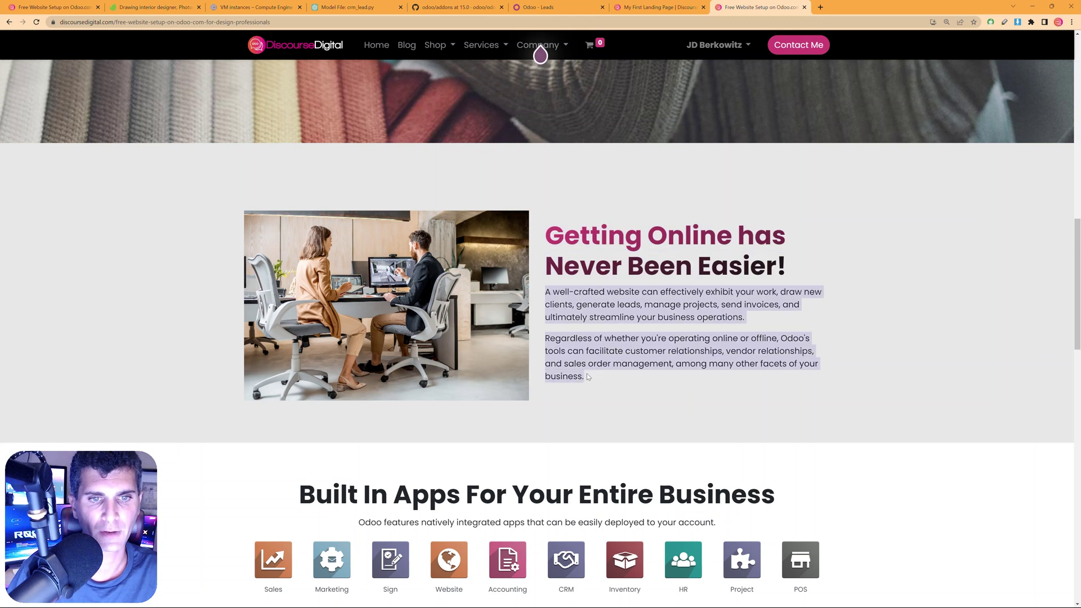
left_click(659, 7)
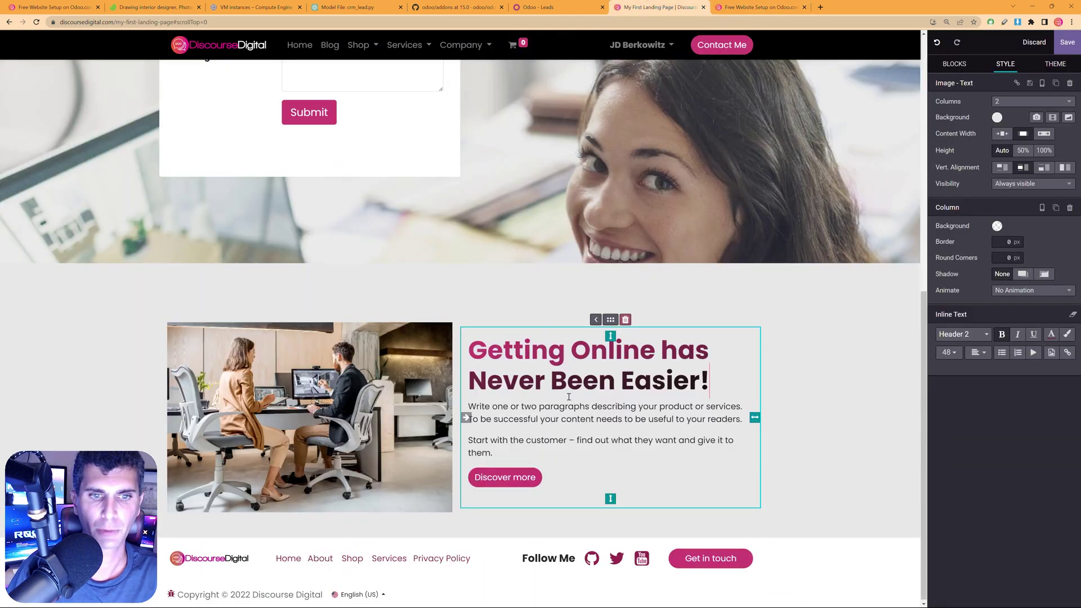
left_click(537, 477)
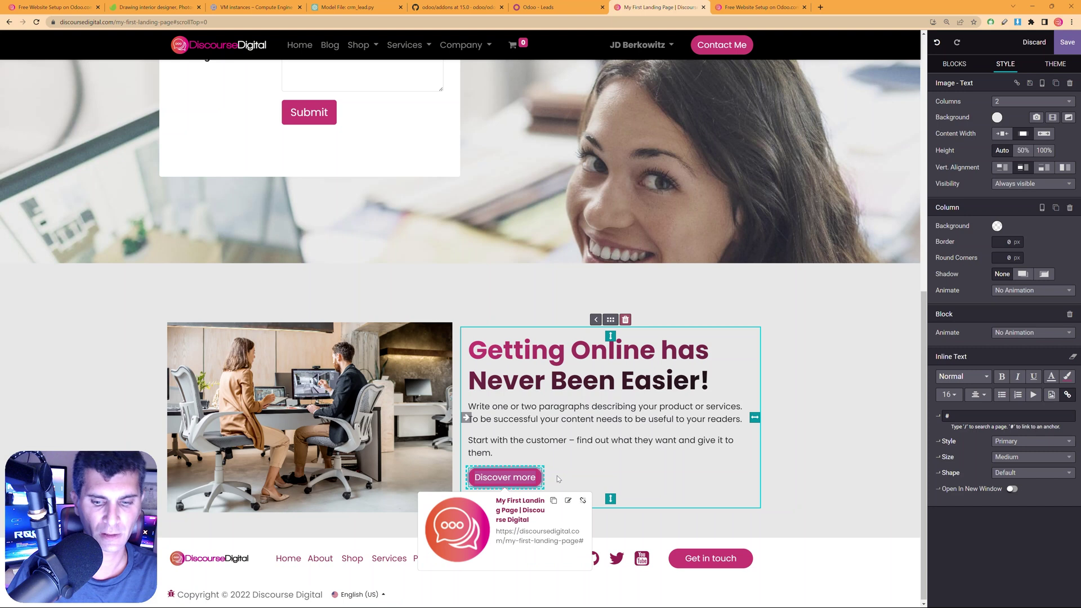
key("BackSpace")
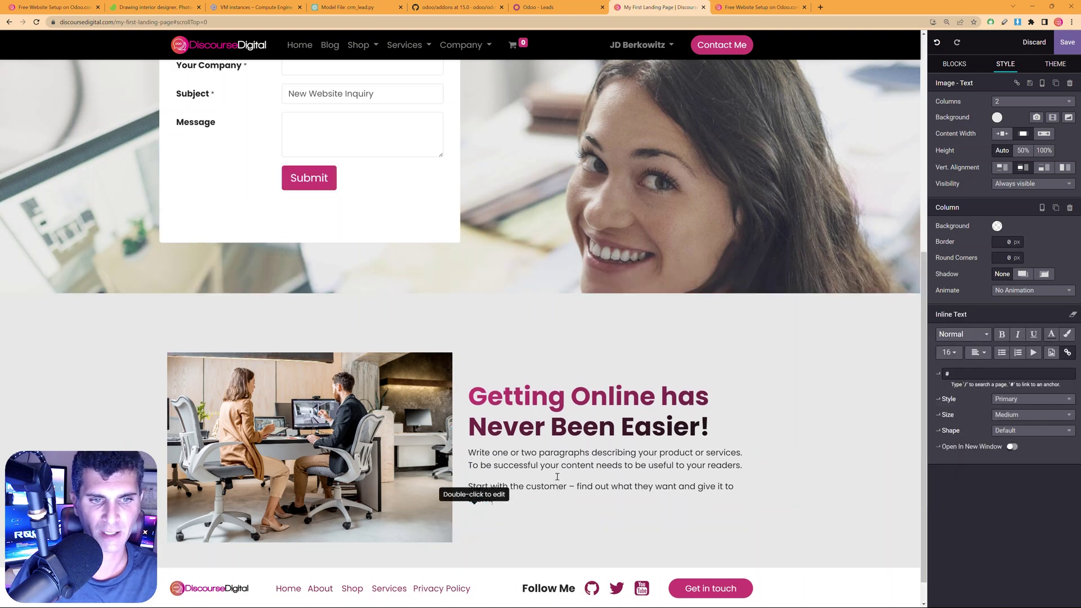
Replace the block's placeholder paragraphs with the copied text and tighten the spacing above the section.
triple_click(483, 461)
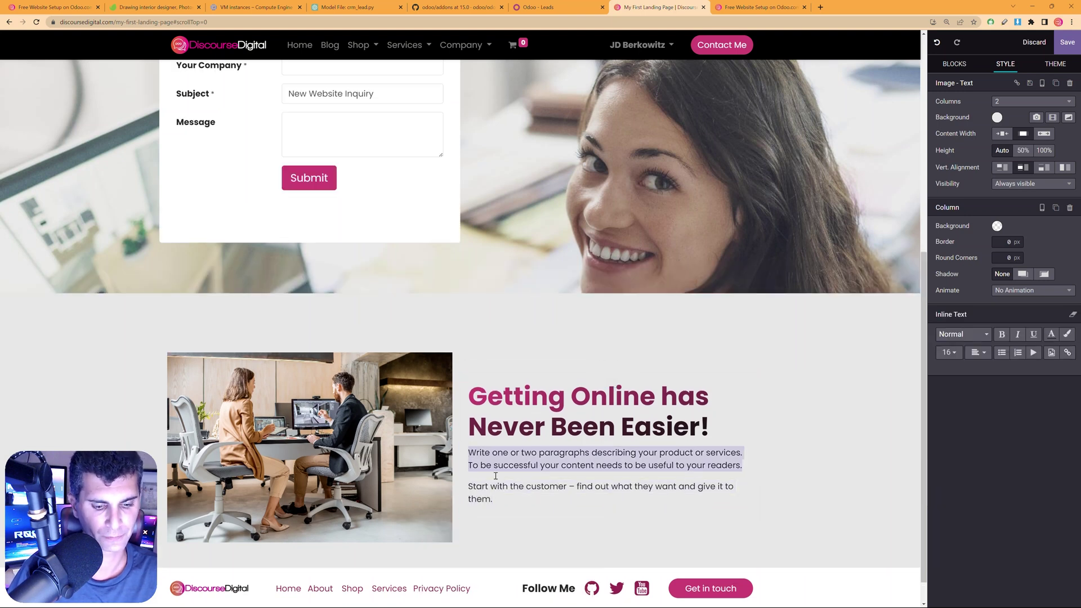
key("ctrl+v")
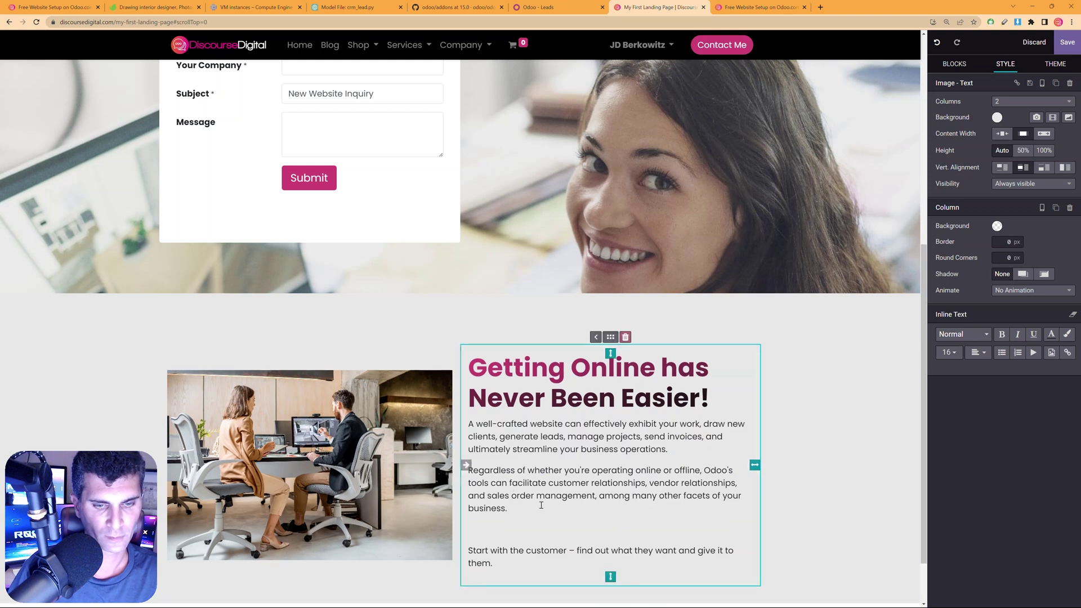
key("shift+Down")
key("shift+Down")
key("BackSpace")
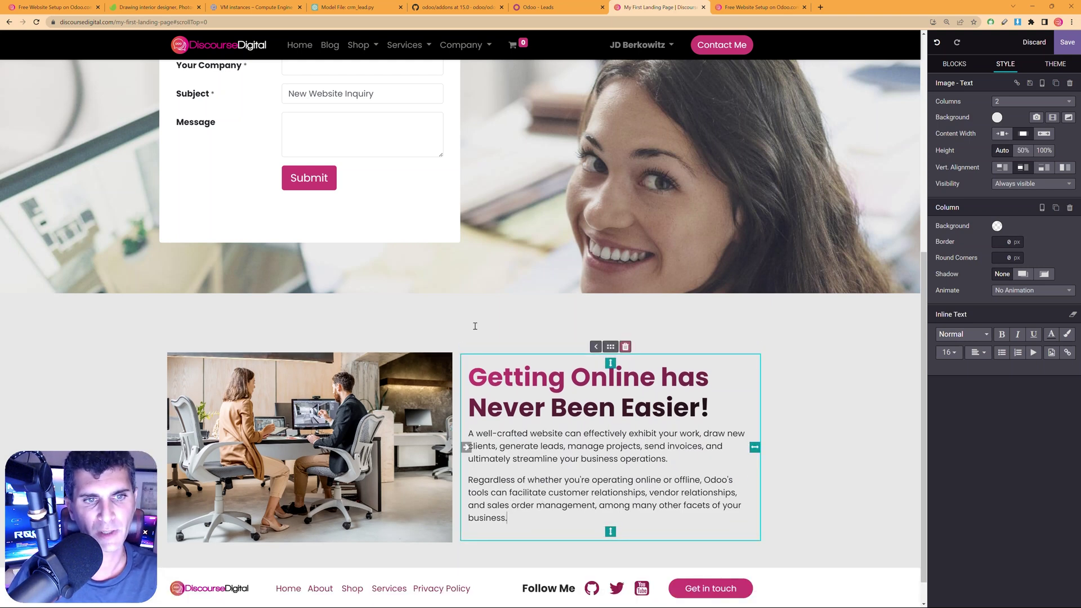
left_click(473, 337)
left_click_drag(473, 336, 474, 314)
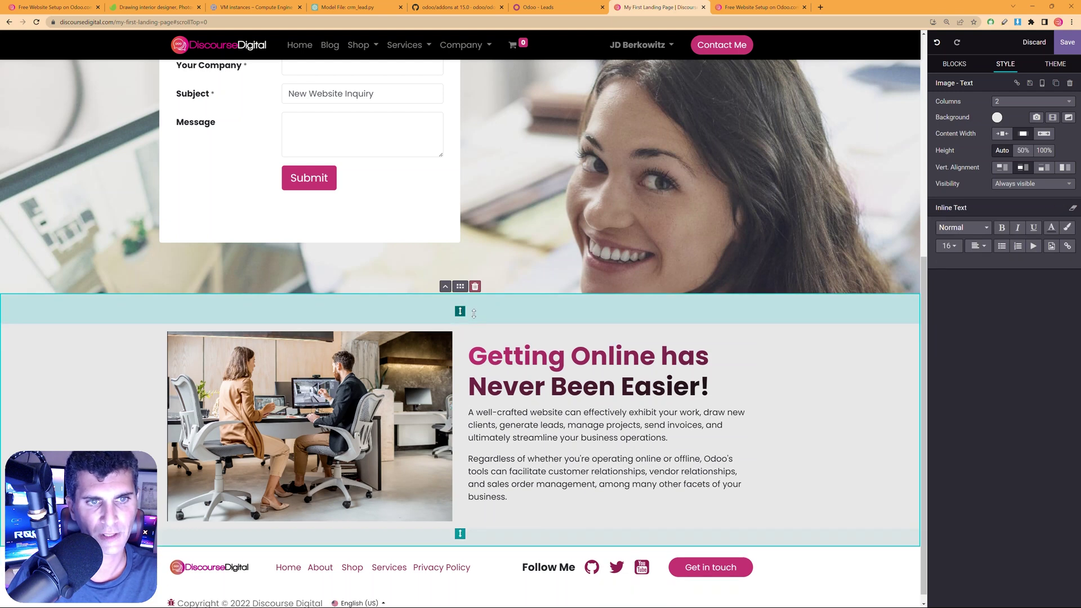
Check the offer page's Built In Apps section and add an Embed Code block as its own section below the Image - Text block.
key("ctrl+Tab")
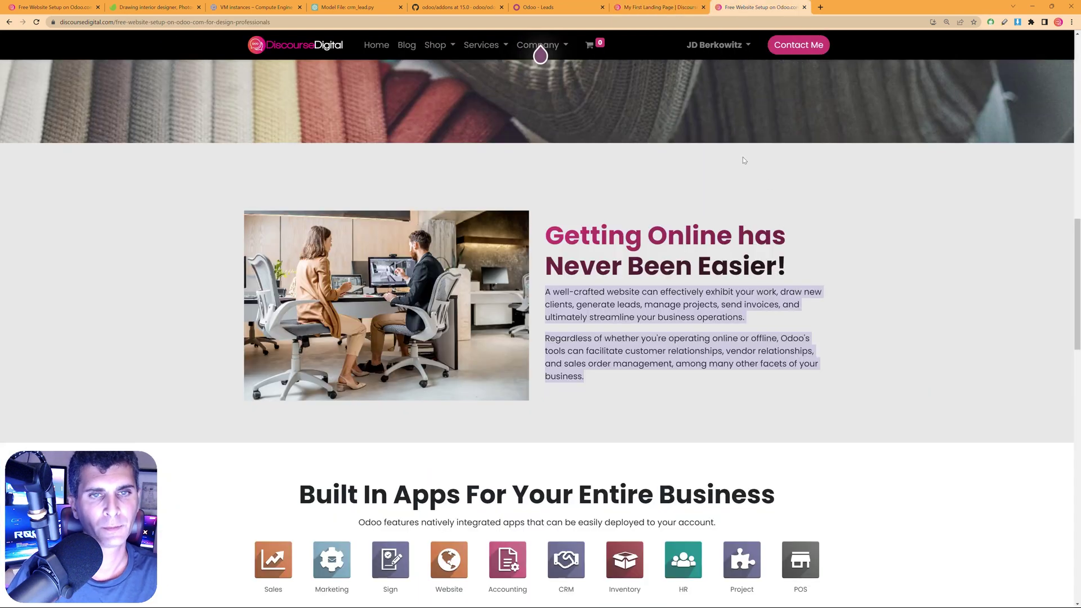
scroll(659, 192, "down", 5)
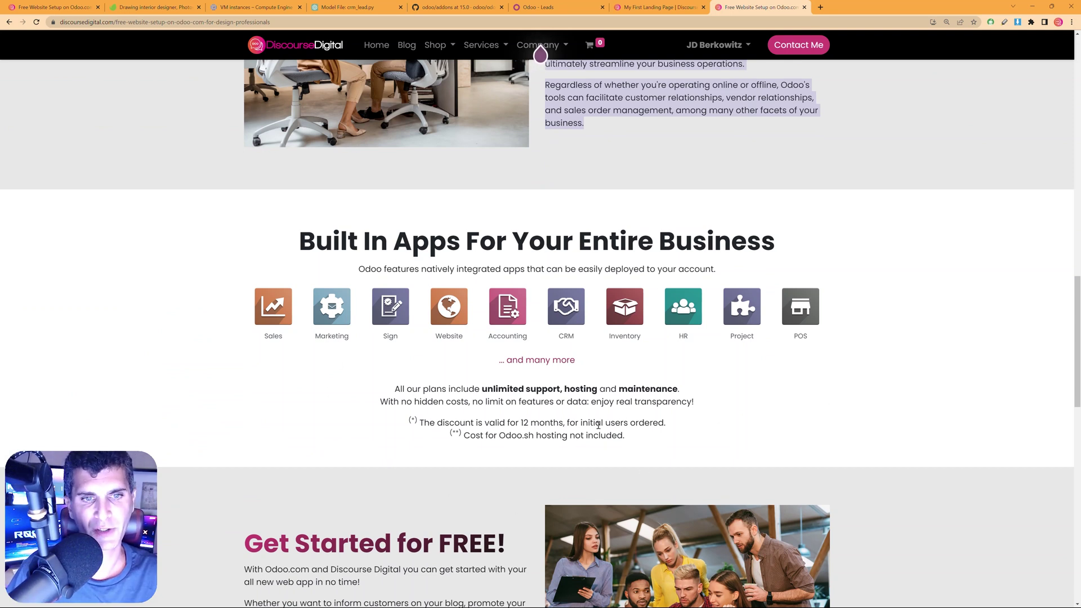
left_click_drag(257, 254, 786, 217)
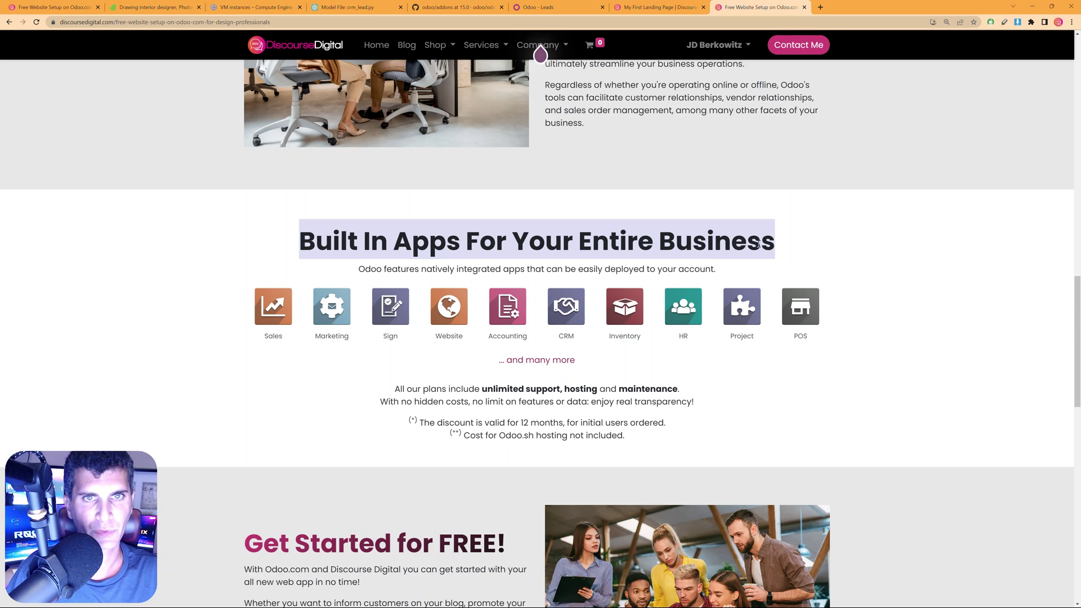
left_click(651, 6)
scroll(518, 434, "down", 1)
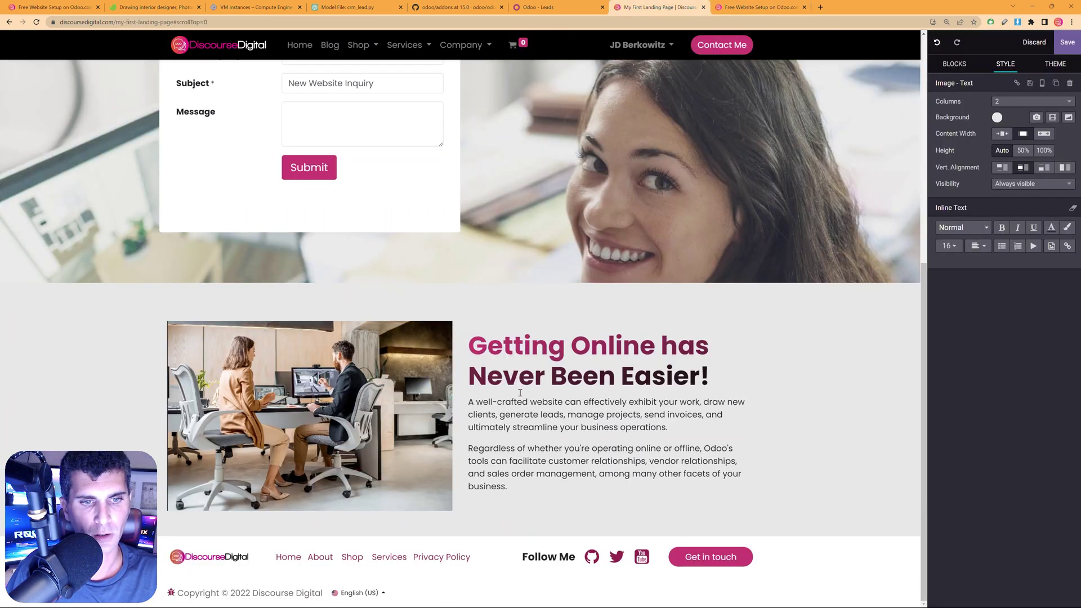
left_click(949, 67)
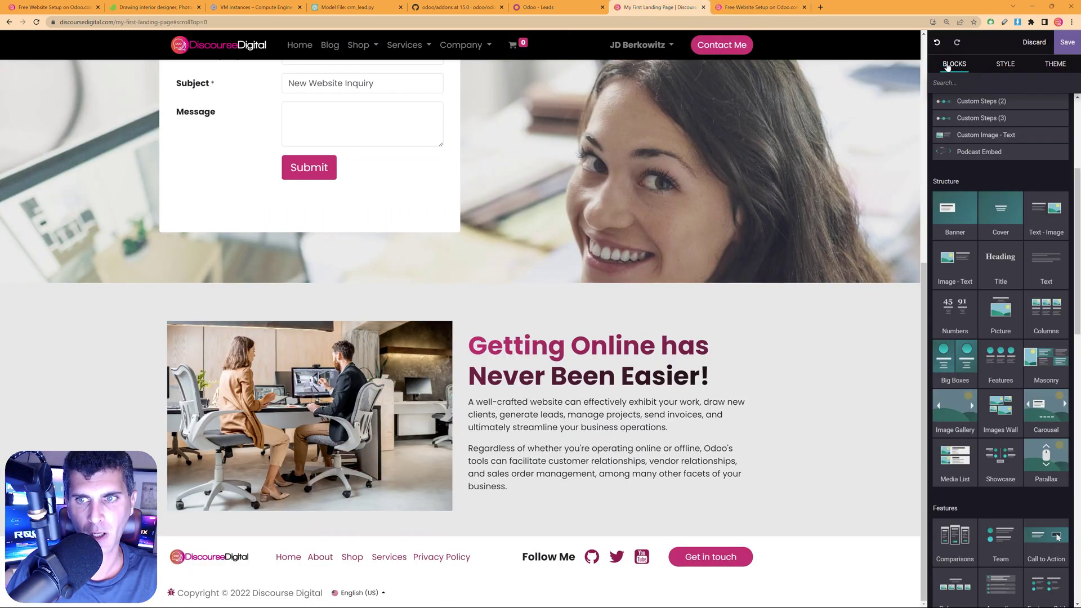
left_click(962, 83)
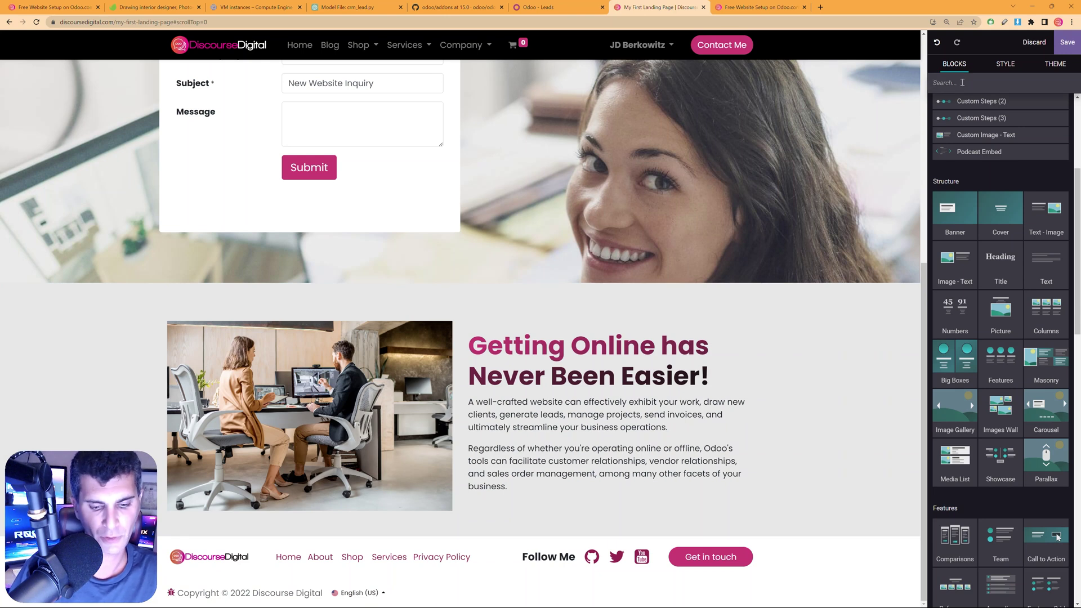
type("emb")
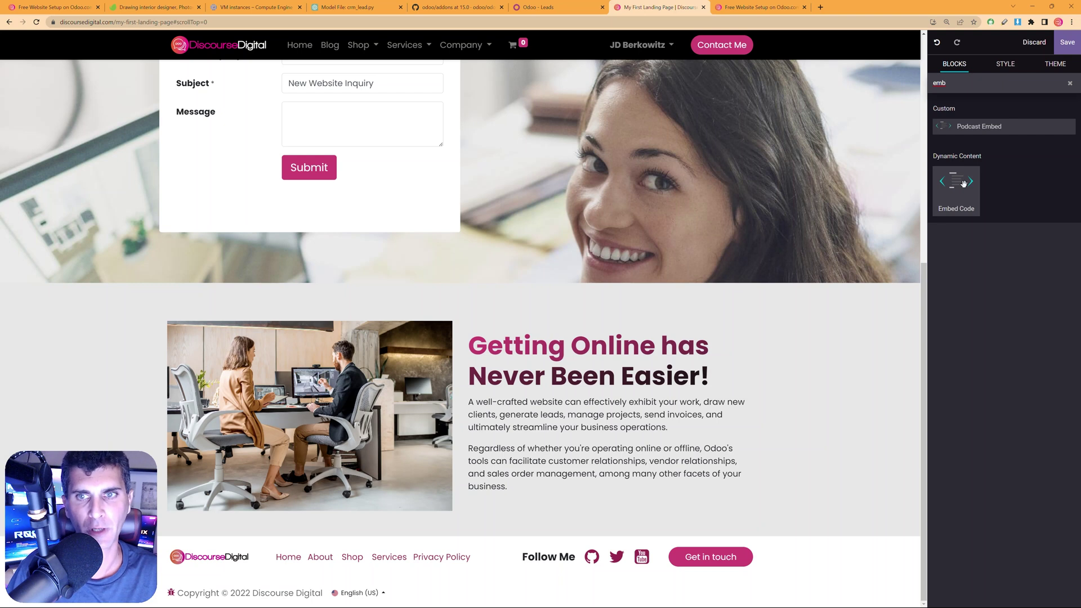
left_click_drag(964, 184, 485, 509)
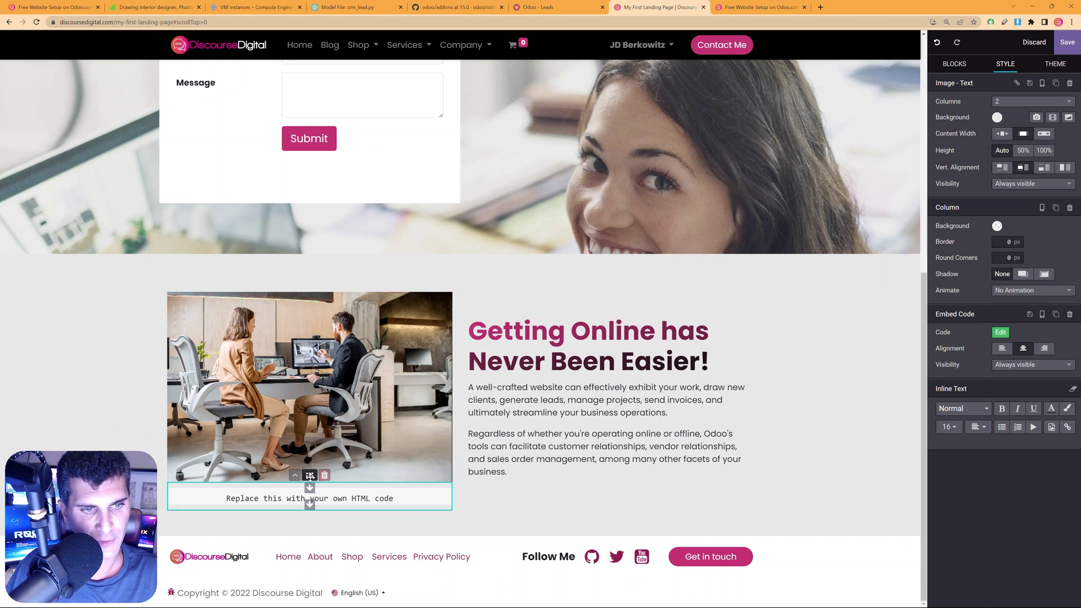
left_click_drag(310, 476, 415, 532)
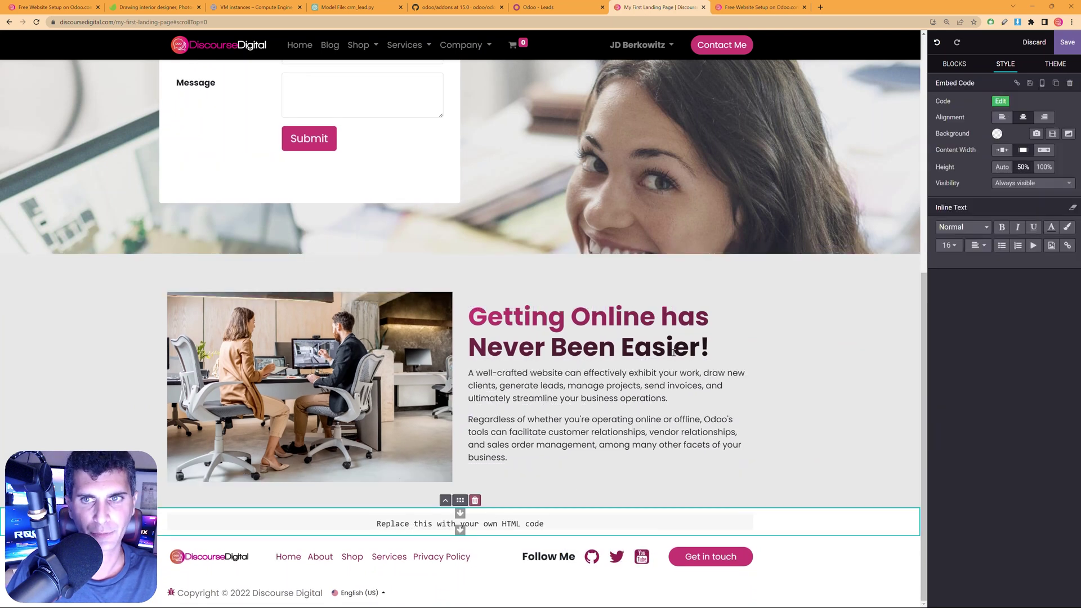
Clear the block search and insert a Title block between the Image - Text block and the Embed Code block.
left_click(954, 66)
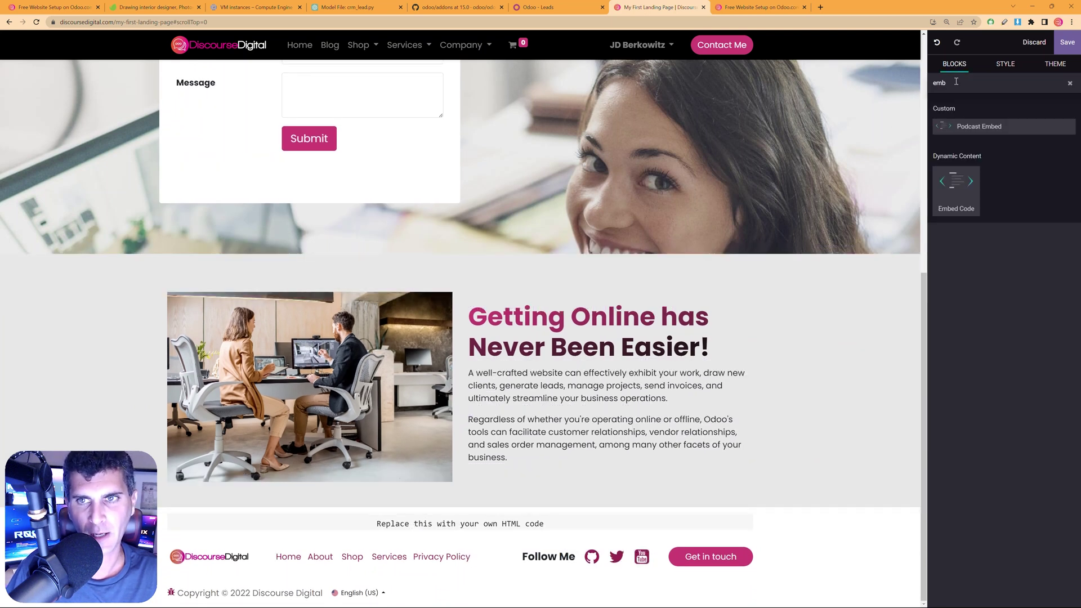
left_click_drag(957, 82, 917, 80)
key("BackSpace")
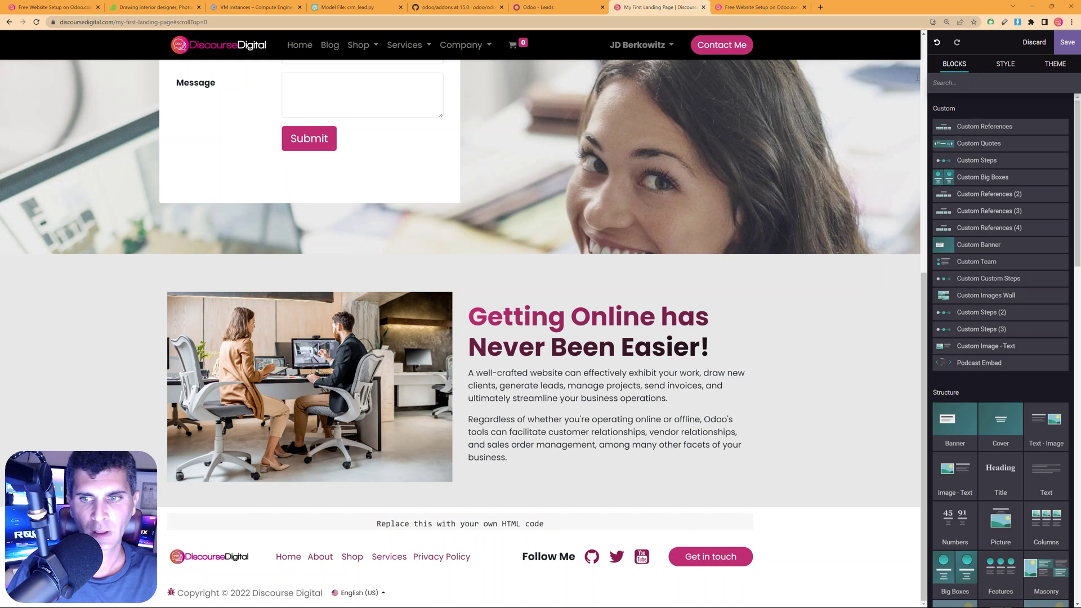
scroll(1001, 253, "down", 5)
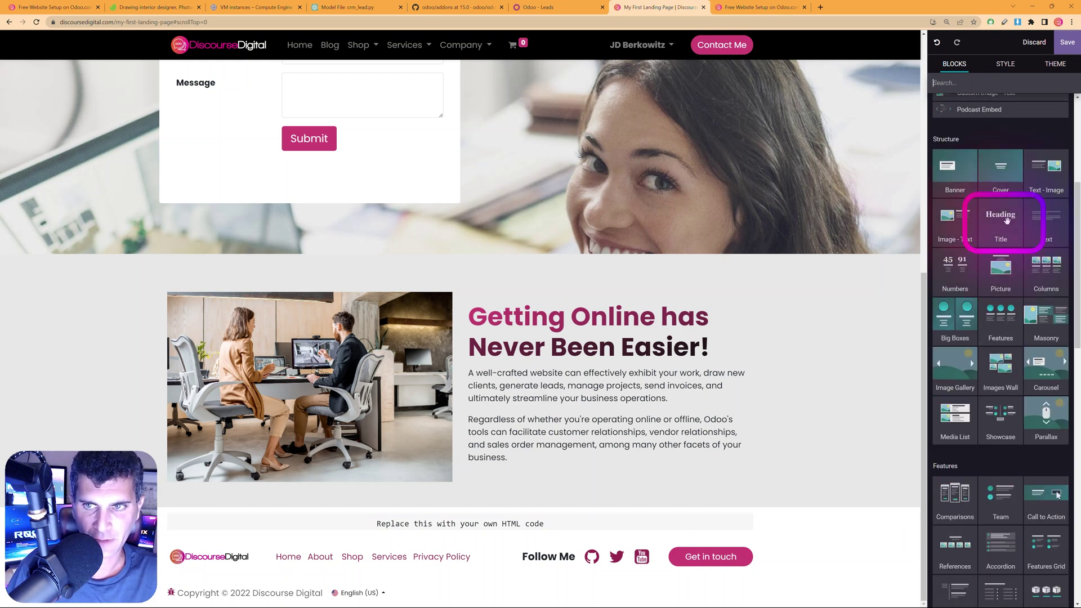
left_click_drag(1008, 220, 505, 512)
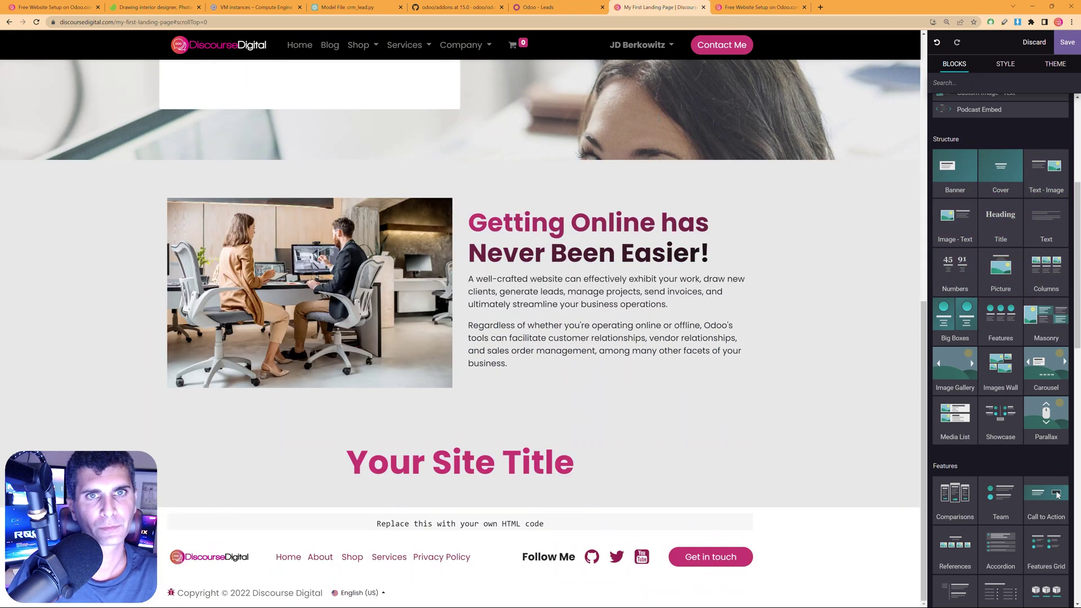
Replace the Title block's placeholder with the heading "Built In Apps For Your Entire Business" copied from the offer page.
left_click(757, 6)
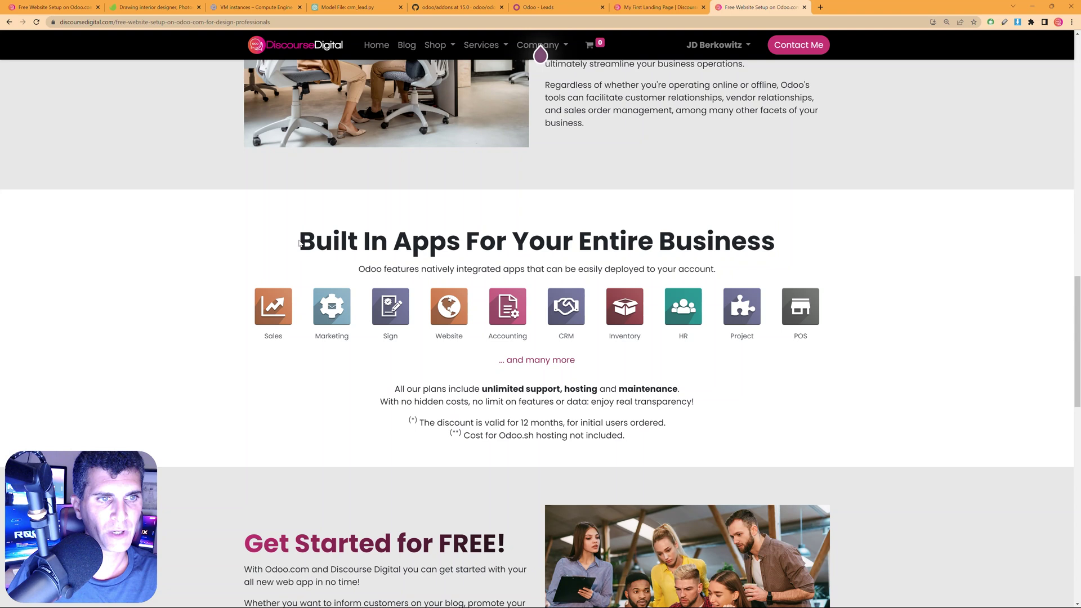
left_click_drag(469, 234, 817, 249)
key("ctrl+c")
key("ctrl+Page_Up")
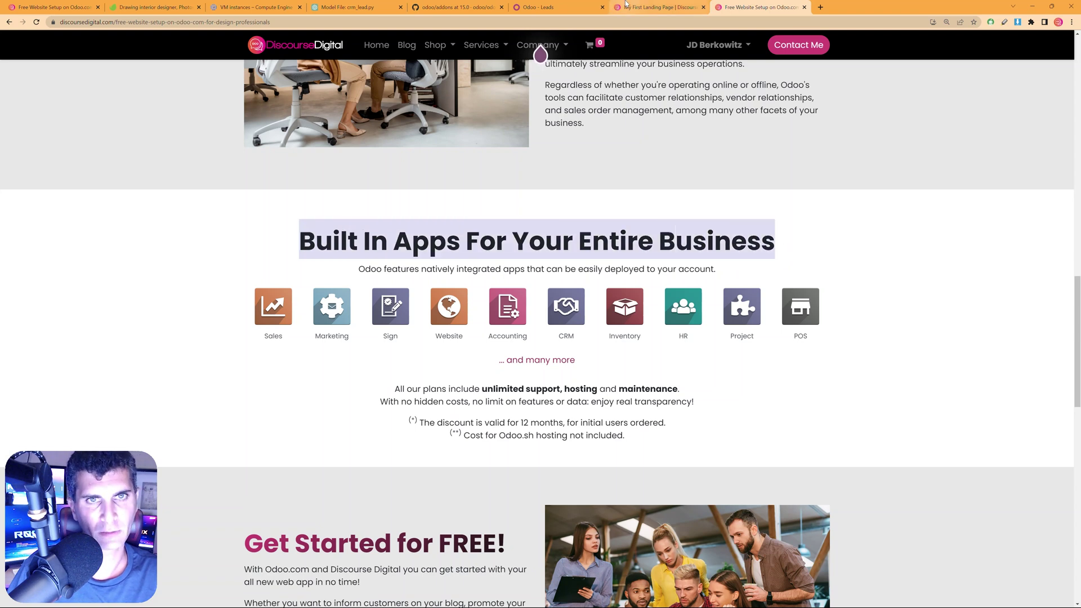
triple_click(587, 456)
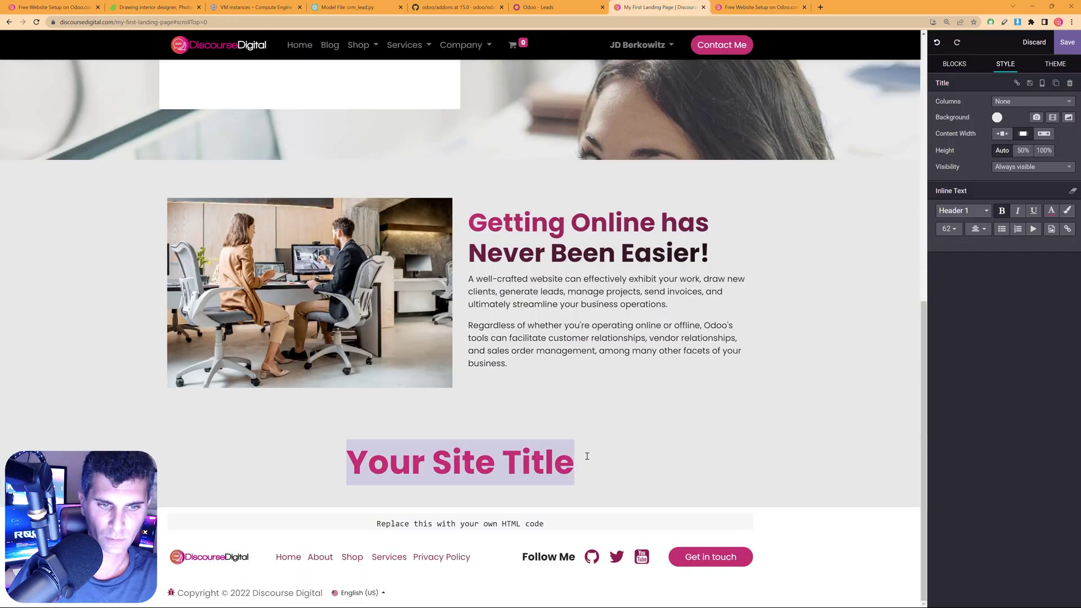
key("ctrl+v")
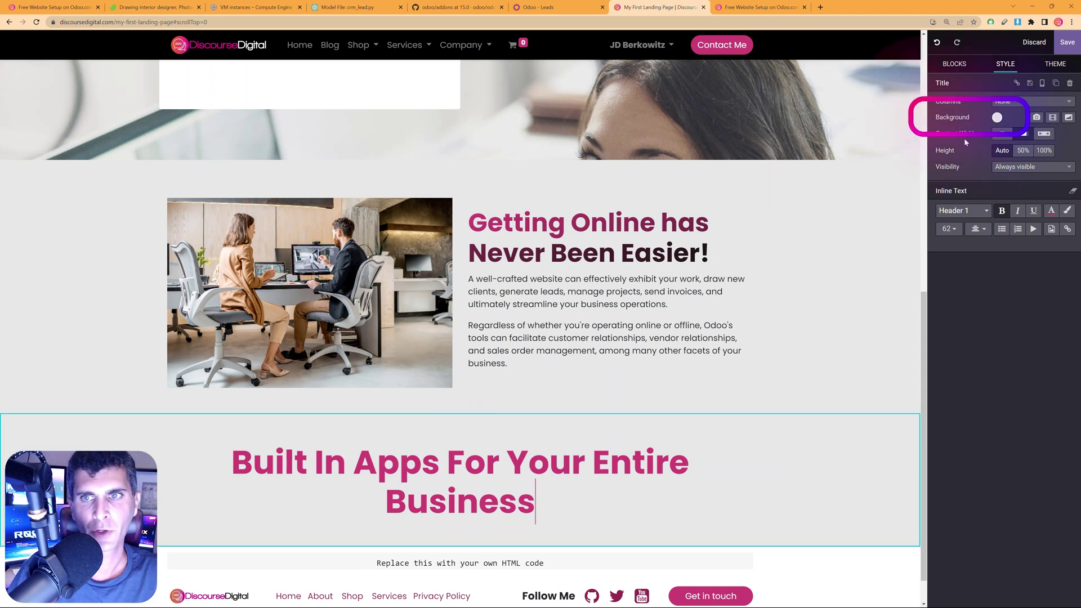
Give the Title block the white theme background and set its heading's font size to 48.
left_click(997, 117)
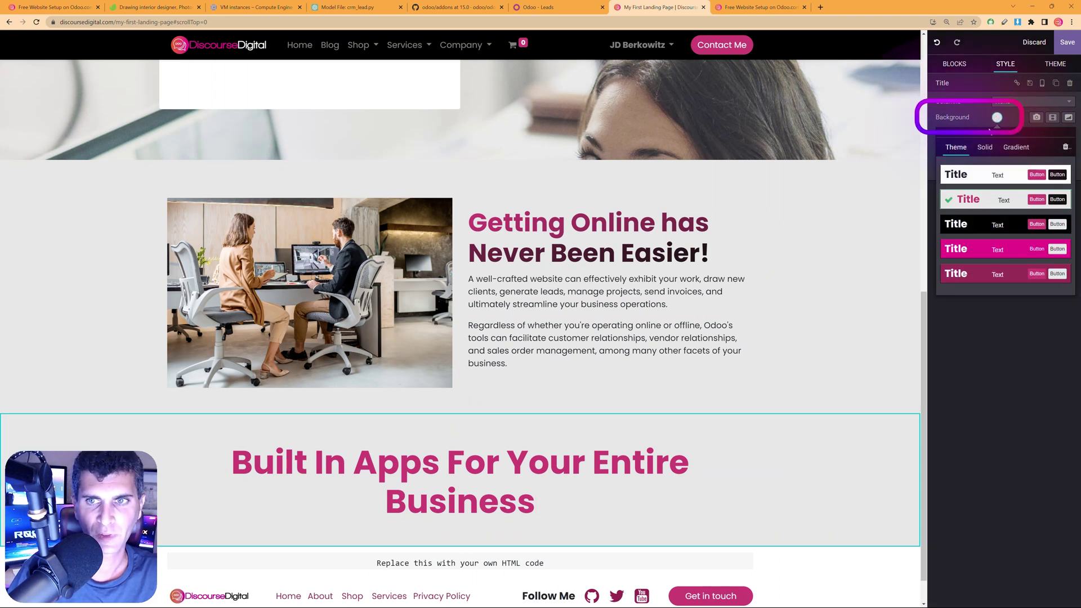
left_click(980, 175)
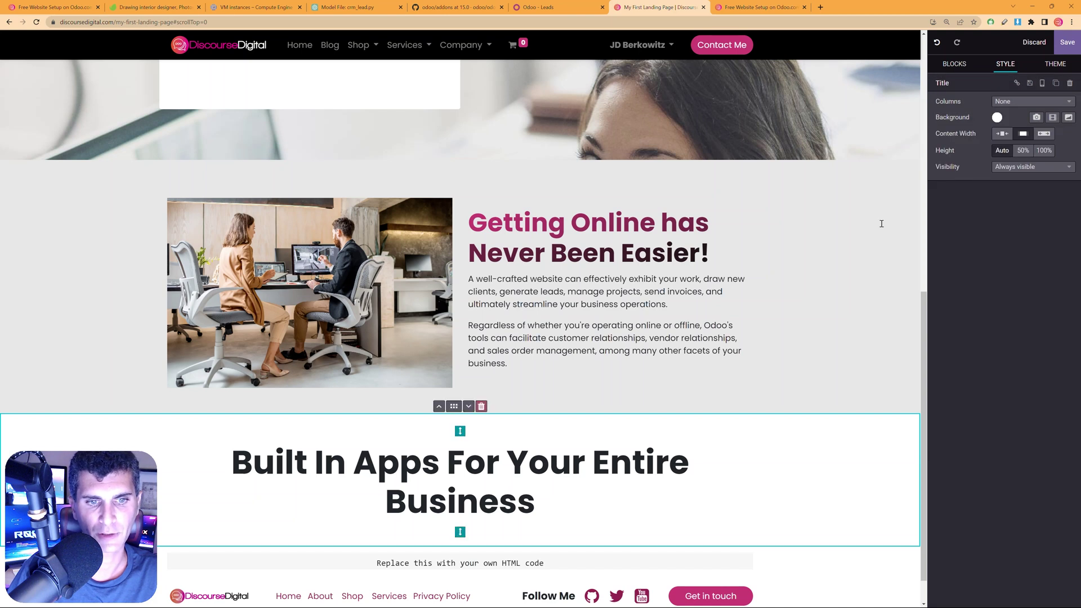
left_click(570, 490)
triple_click(533, 500)
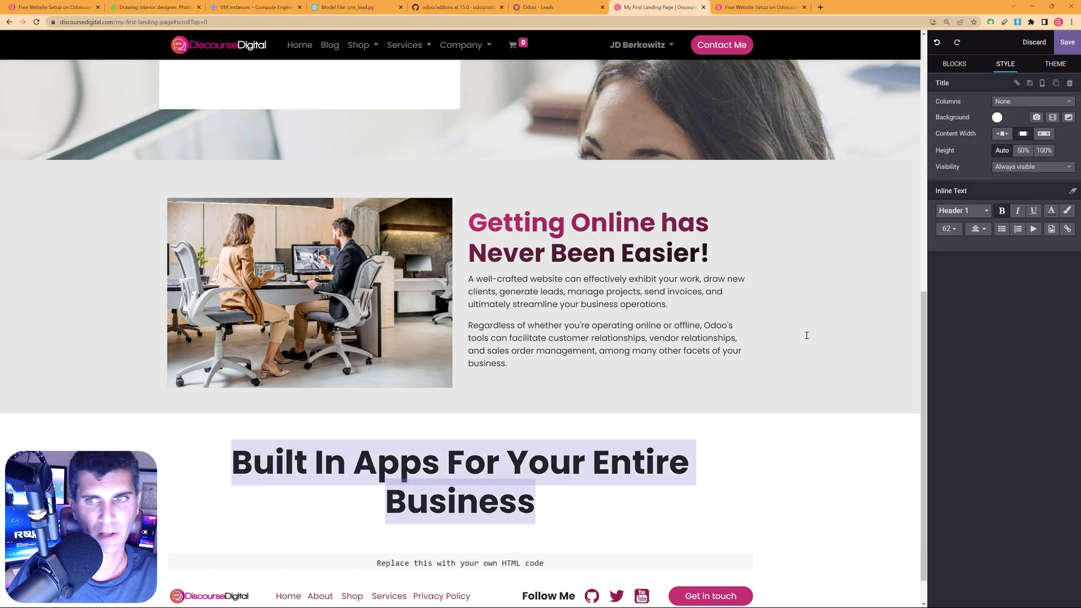
left_click(950, 229)
left_click(962, 418)
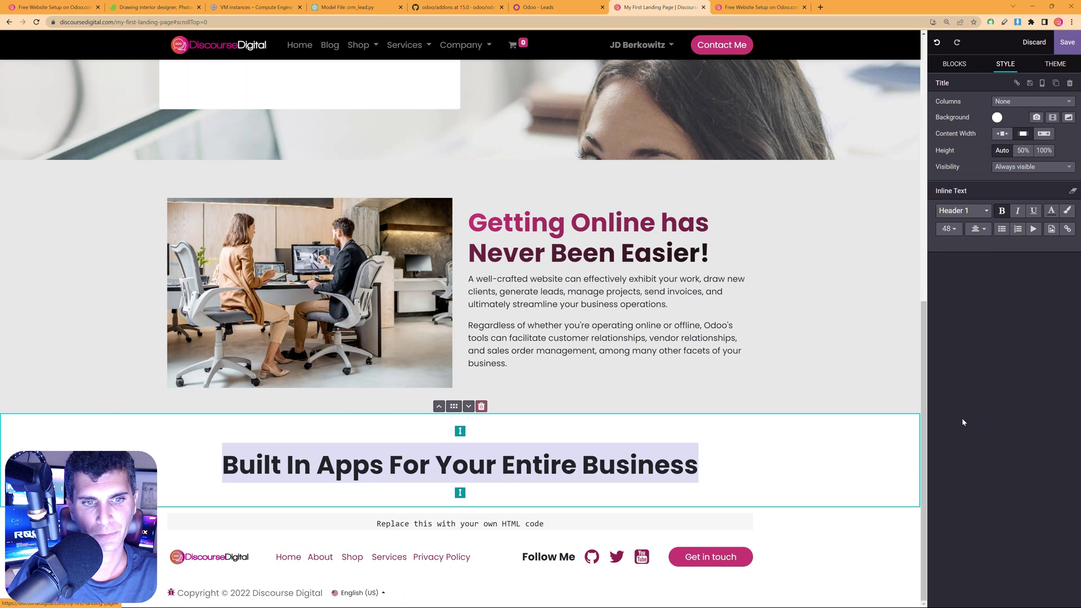
left_click(980, 231)
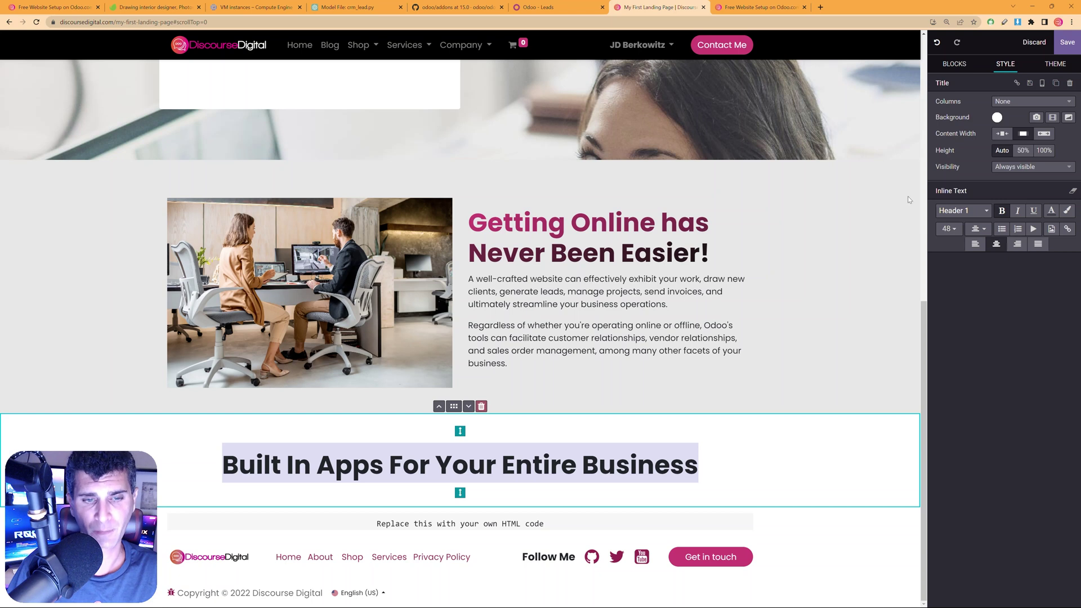
Copy the offer page's sentence about natively integrated apps beneath the landing page heading, then remove the Title block's bottom spacing and trim its top spacing.
left_click(758, 6)
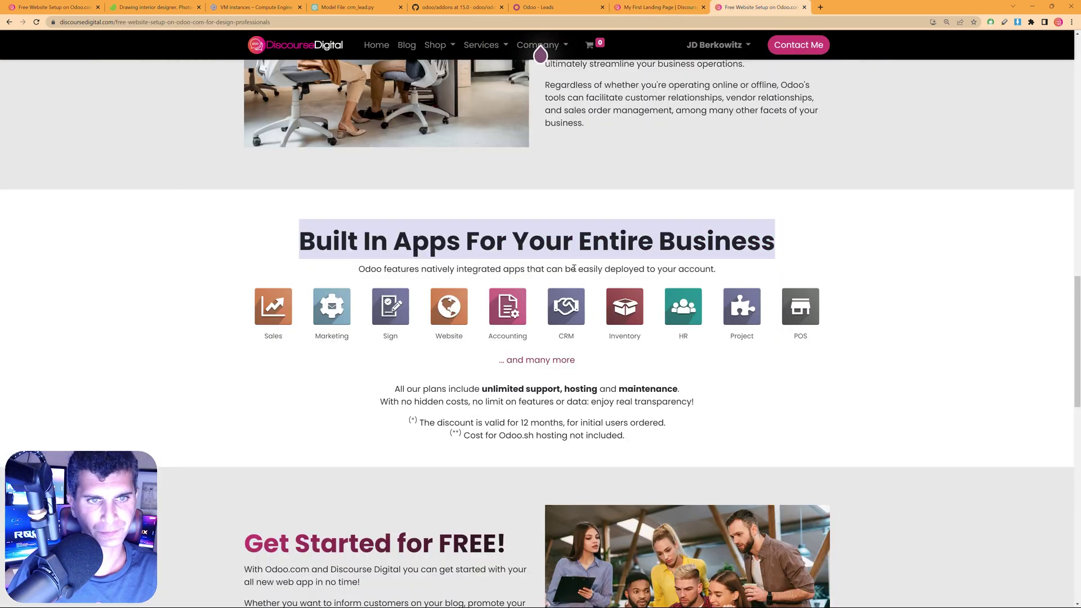
left_click_drag(359, 269, 719, 274)
key("ctrl+c")
key("ctrl+Page_Up")
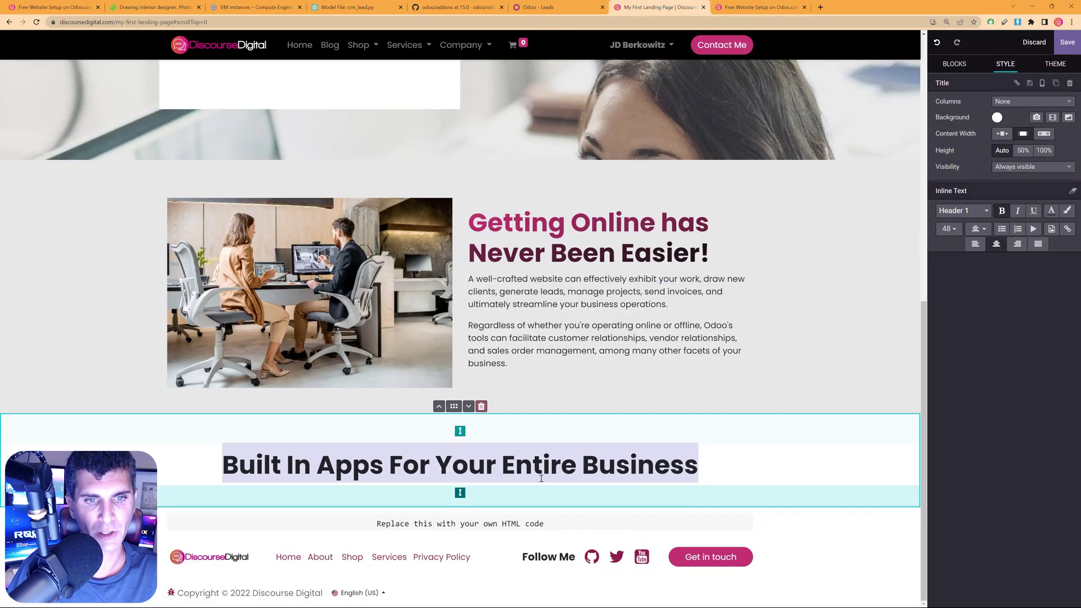
left_click(558, 459)
key("End")
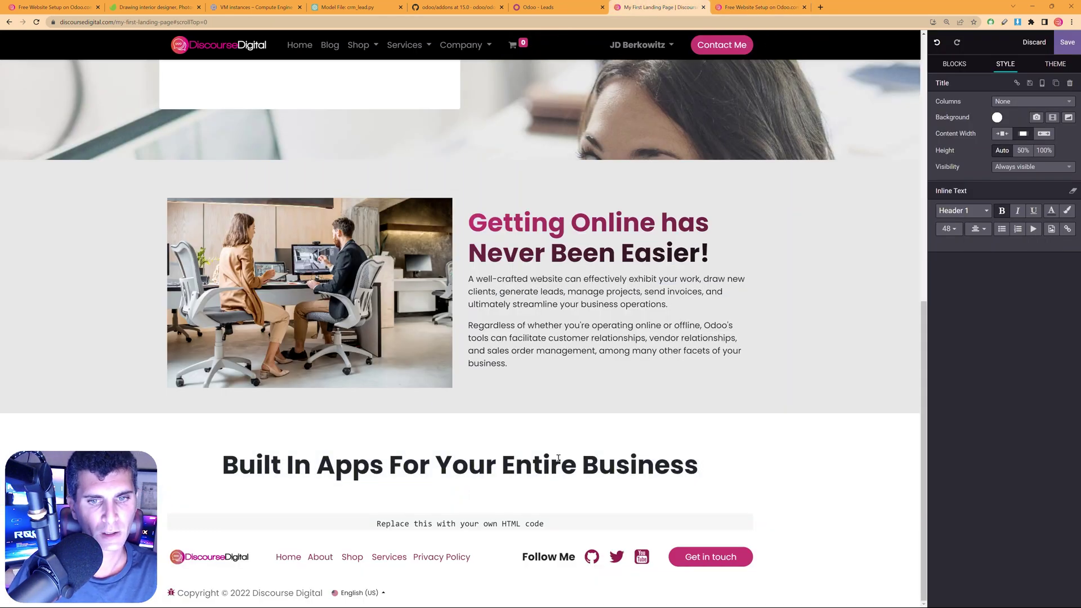
key("Return")
key("ctrl+v")
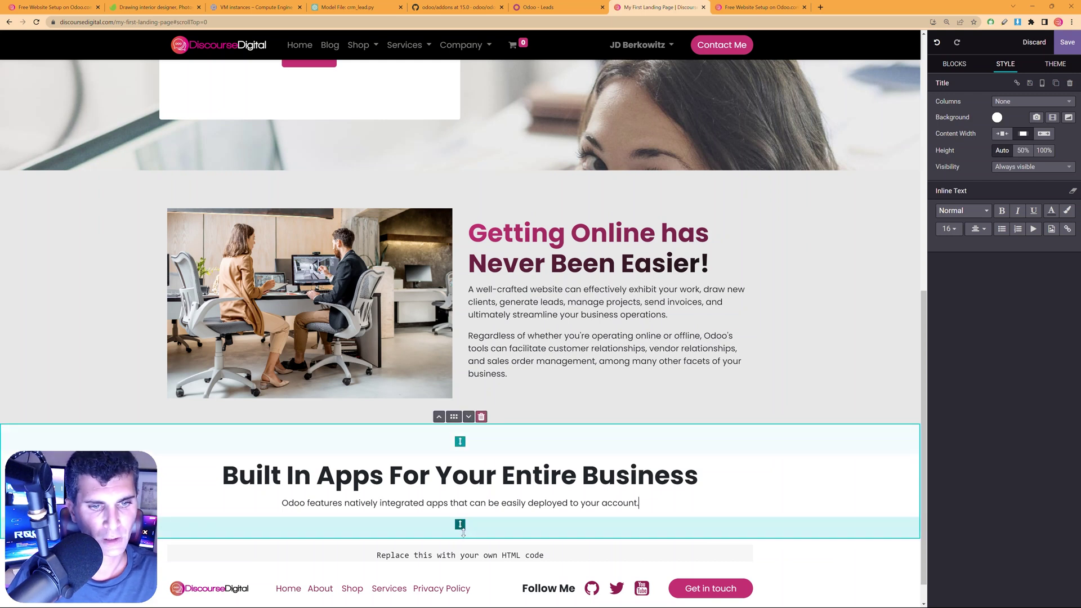
key("Delete")
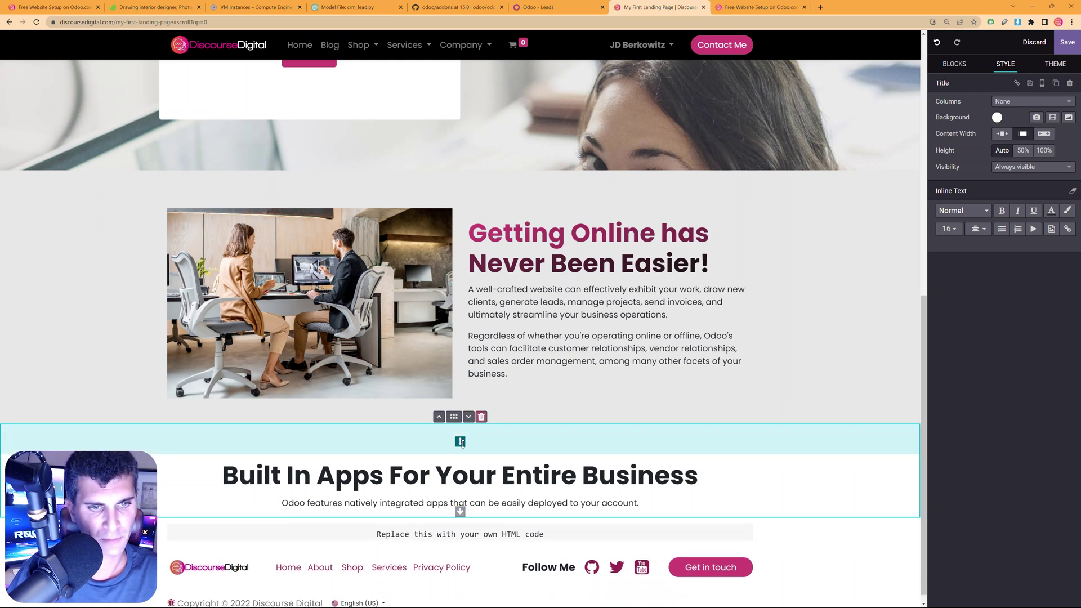
left_click_drag(460, 442, 460, 441)
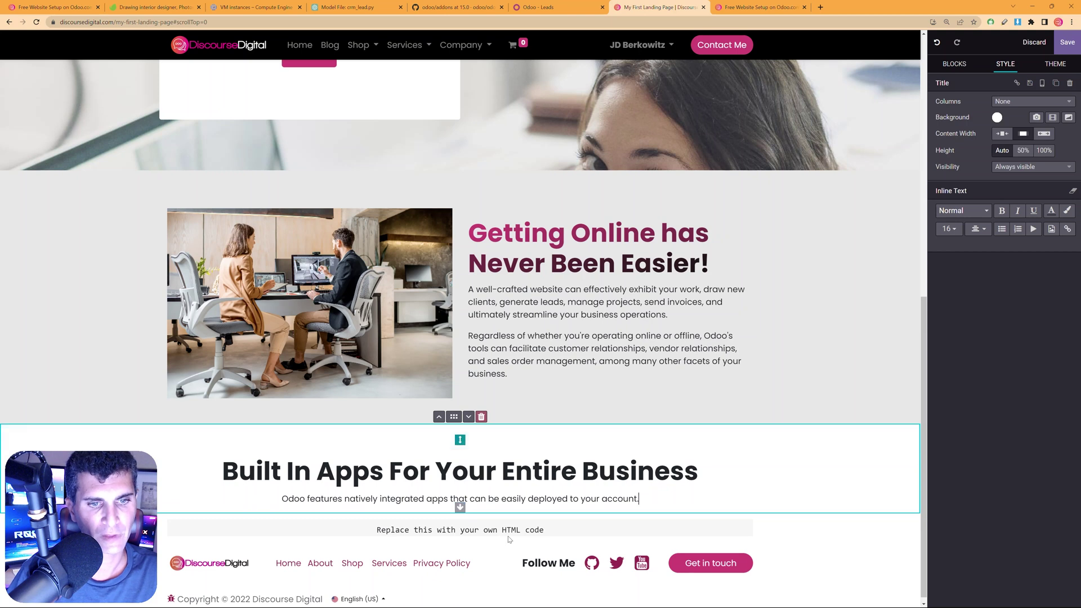
Replace the landing page's placeholder embedded code with the app-icons HTML copied from the offer page's Embed Code block and save the code.
left_click(488, 530)
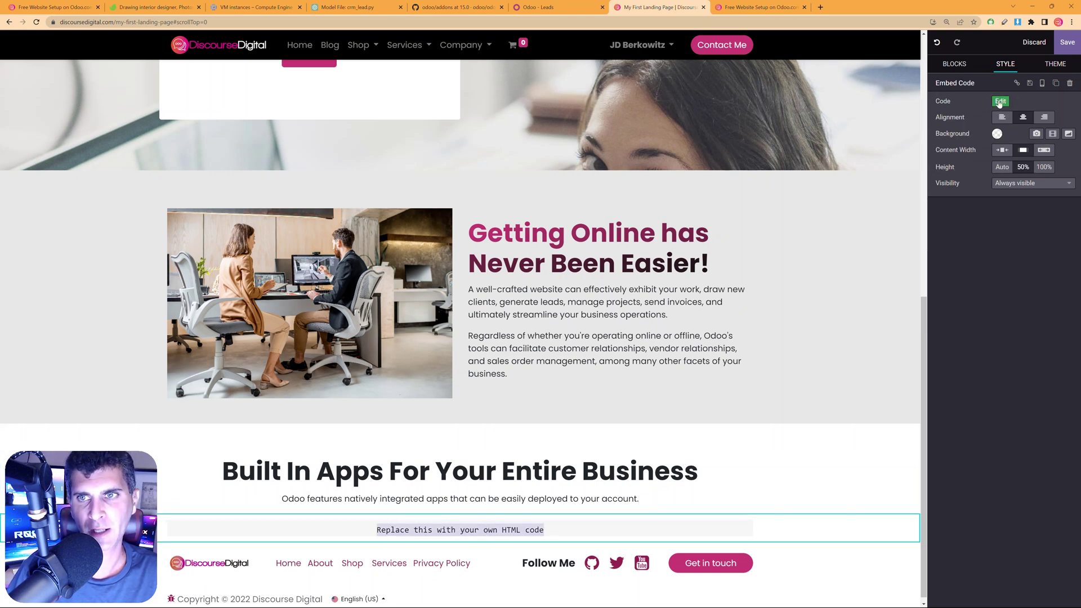
left_click(1000, 102)
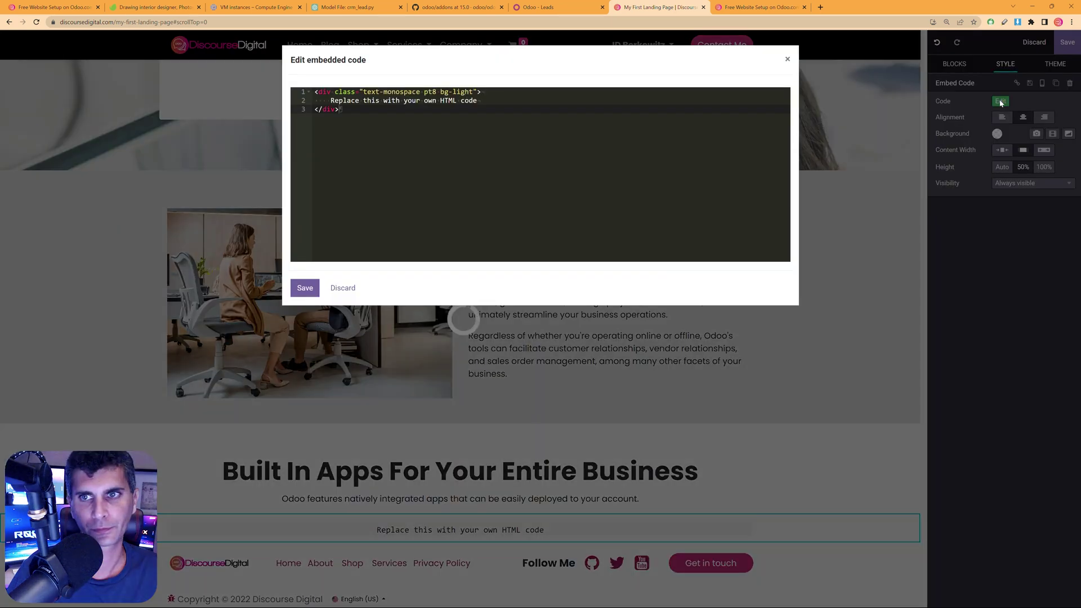
key("ctrl+Tab")
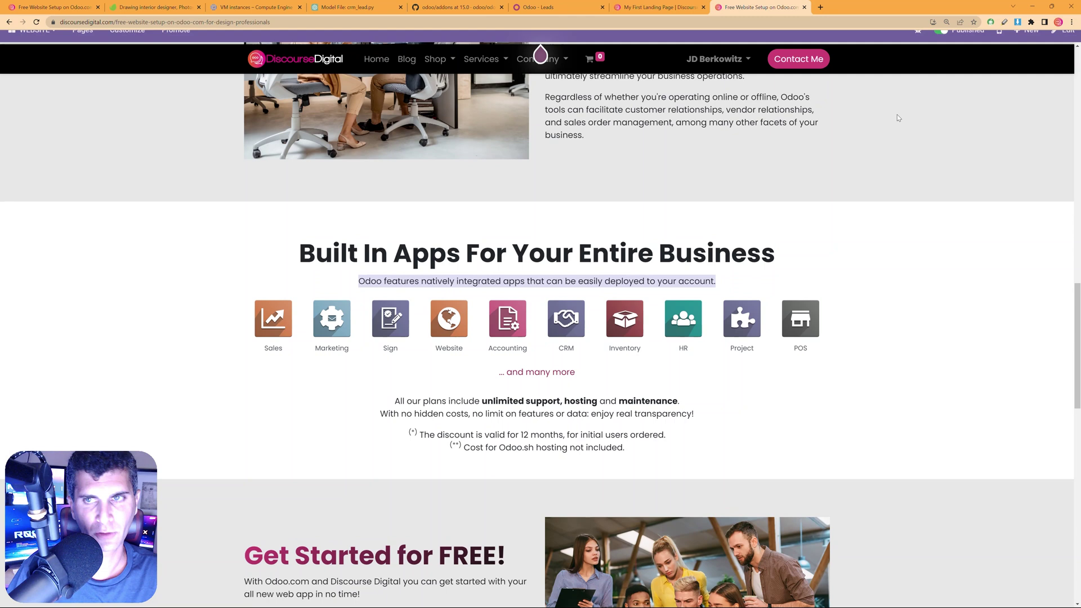
left_click(1063, 42)
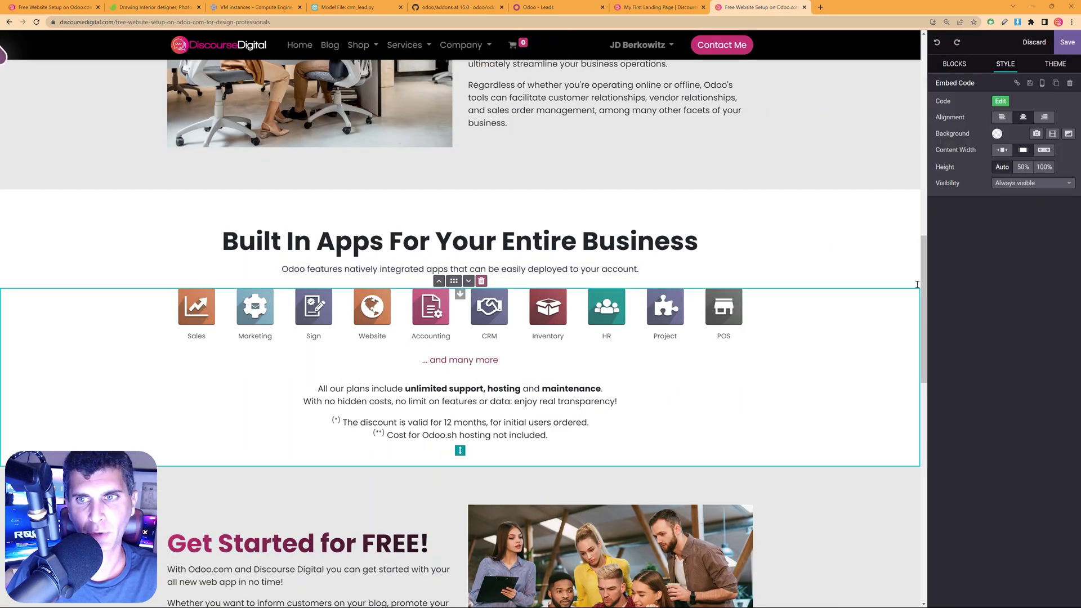
left_click(1001, 100)
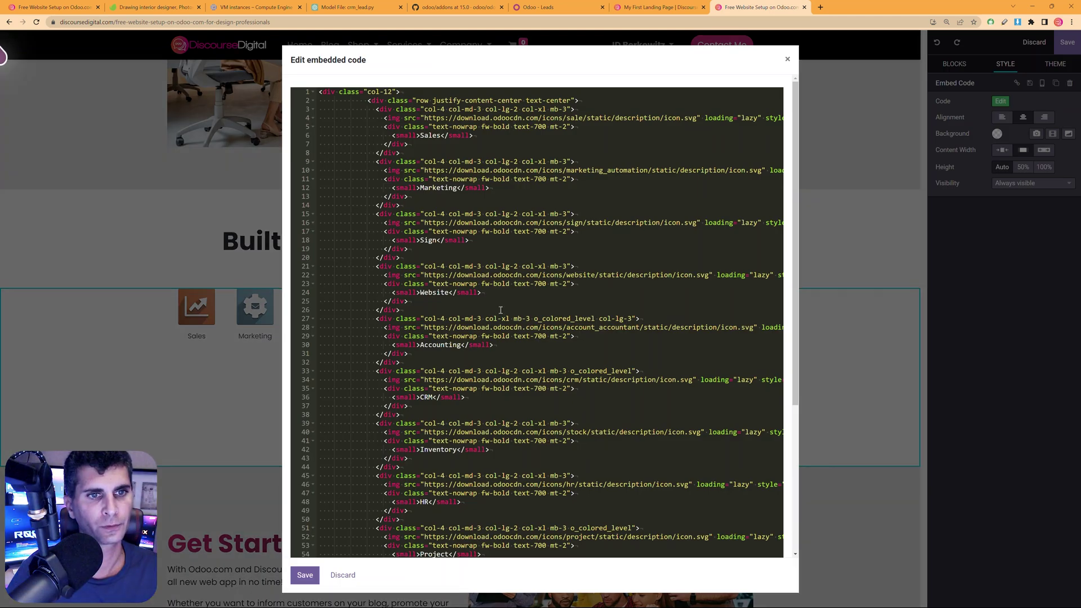
key("ctrl+a")
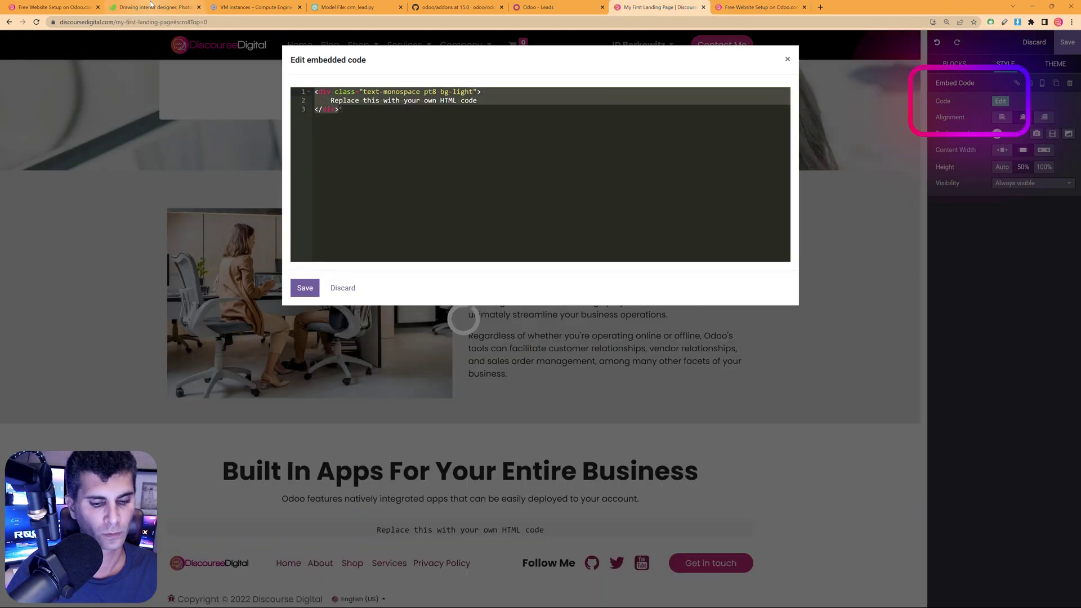
key("ctrl+v")
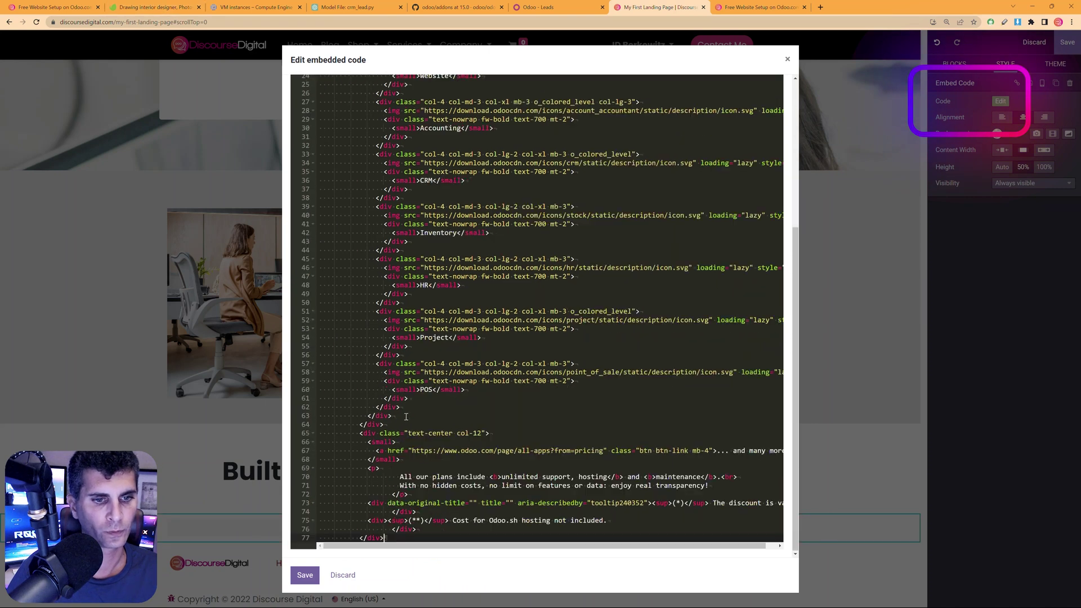
left_click(305, 575)
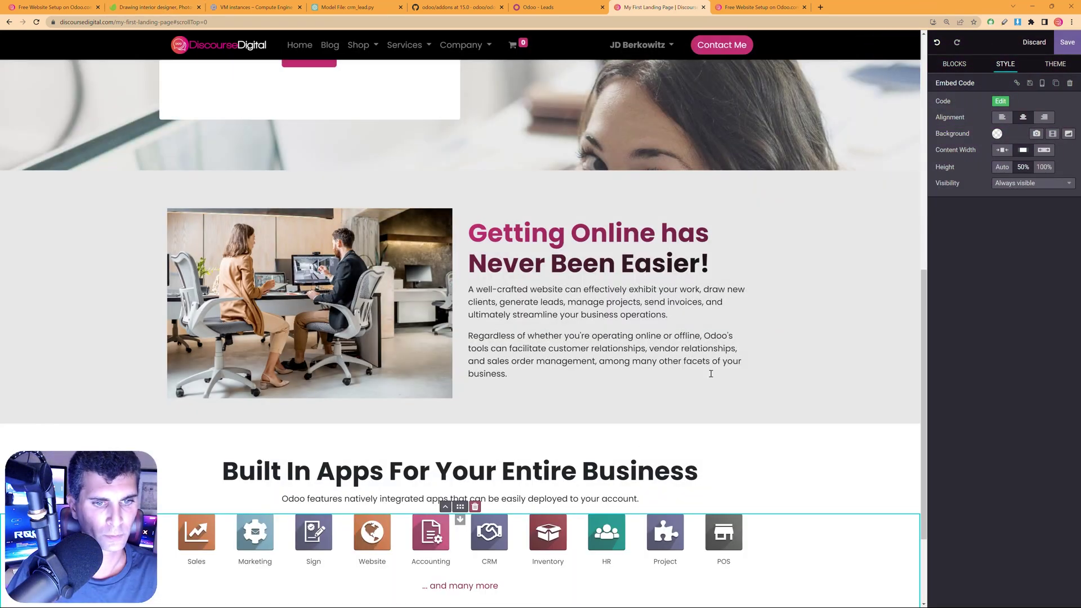
Add a little bottom spacing to the Embed Code block and save the landing page.
scroll(668, 258, "down", 5)
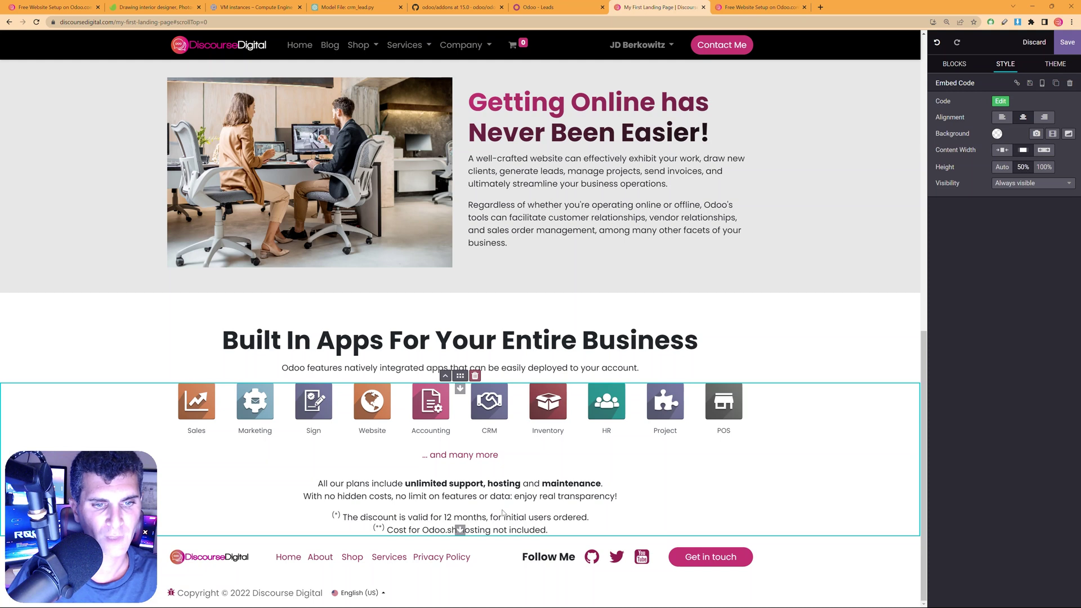
left_click_drag(460, 529, 461, 548)
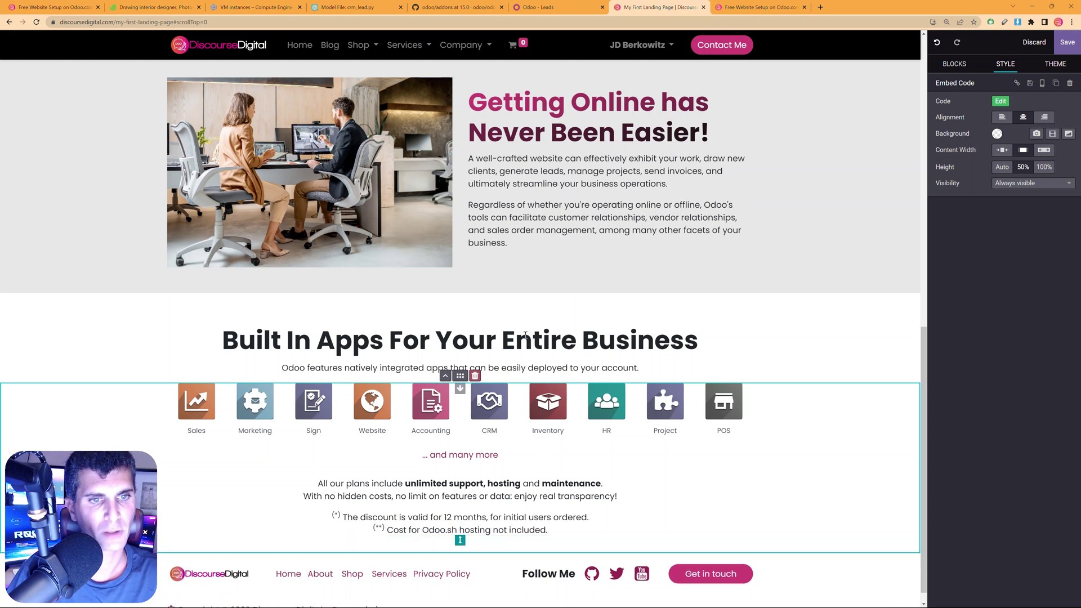
scroll(535, 337, "down", 1)
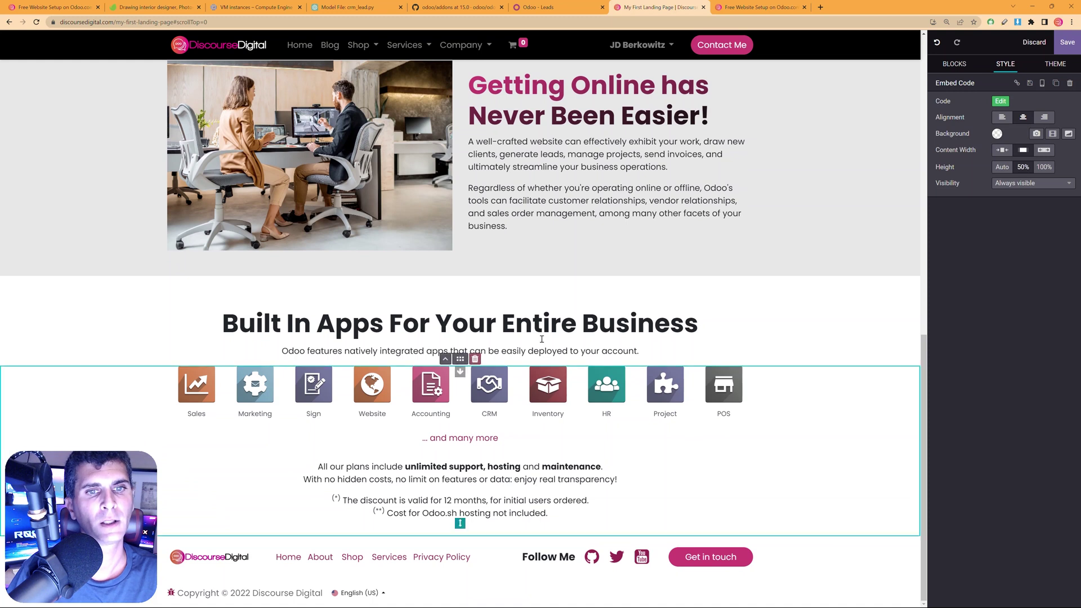
left_click(1078, 45)
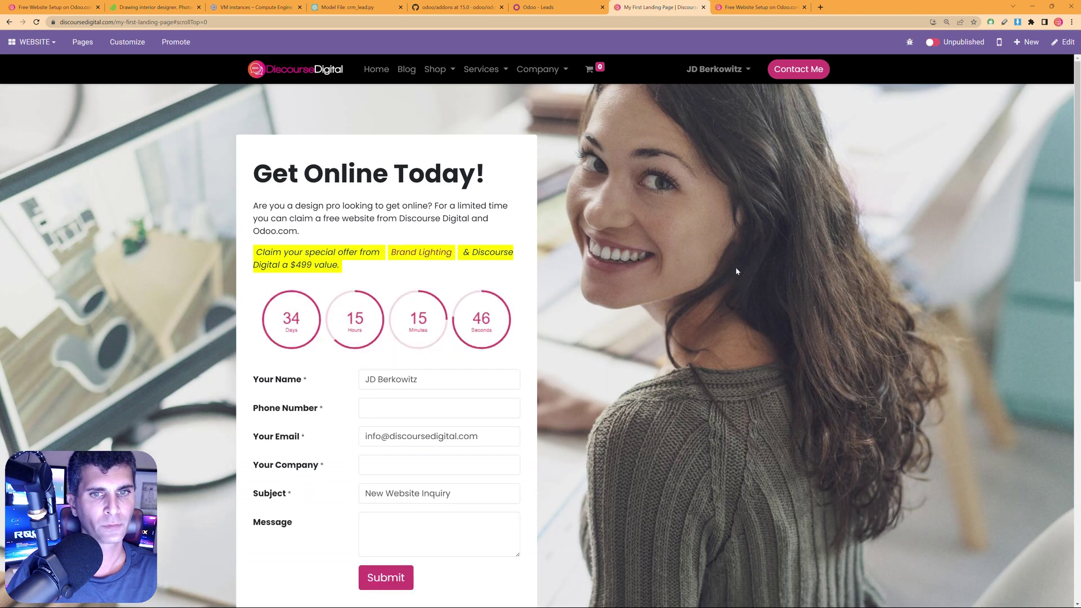
Check the saved page down to the app icons, reopen it for editing, set the Embed Code block's height to Auto and save.
scroll(733, 246, "down", 8)
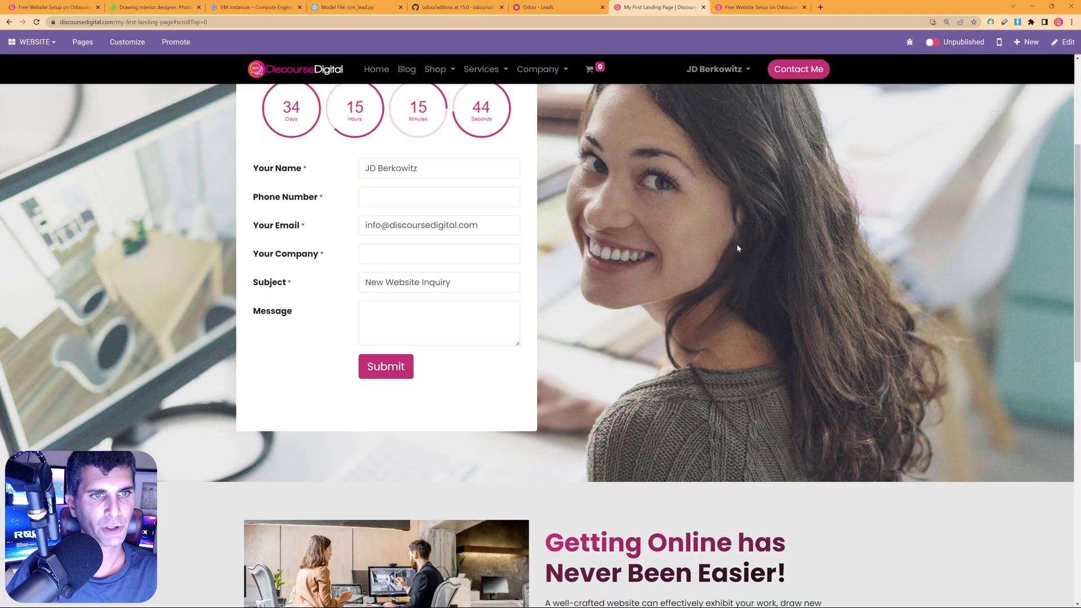
scroll(737, 242, "down", 5)
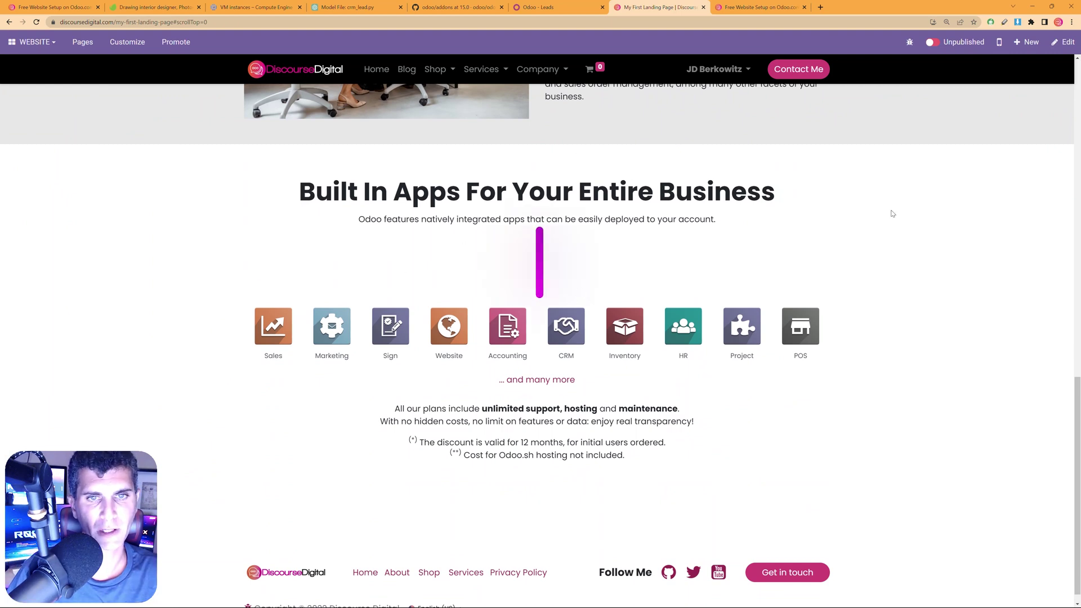
left_click(1062, 43)
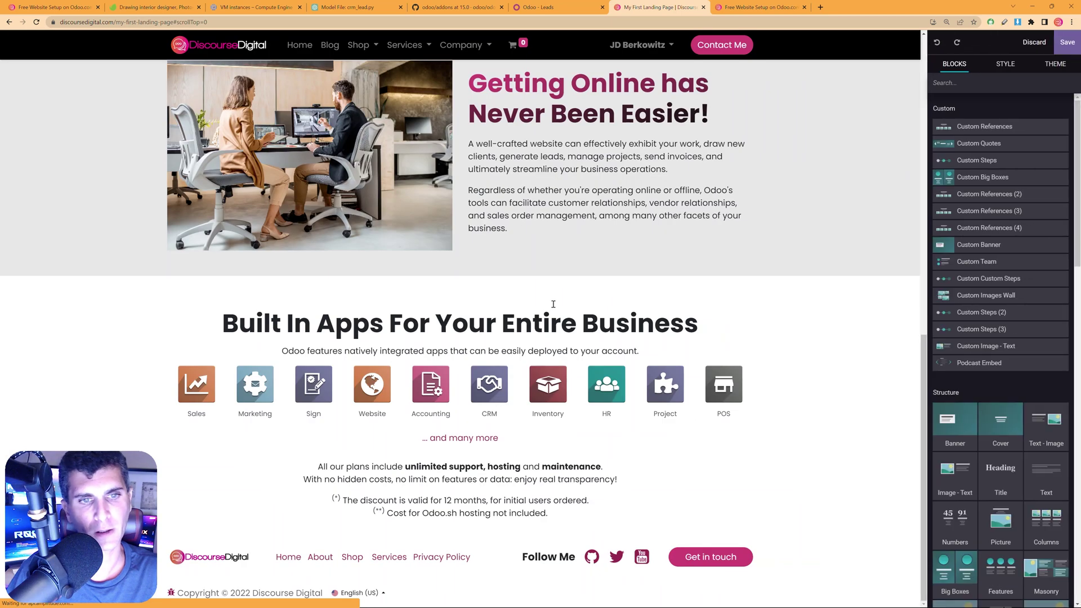
left_click(543, 329)
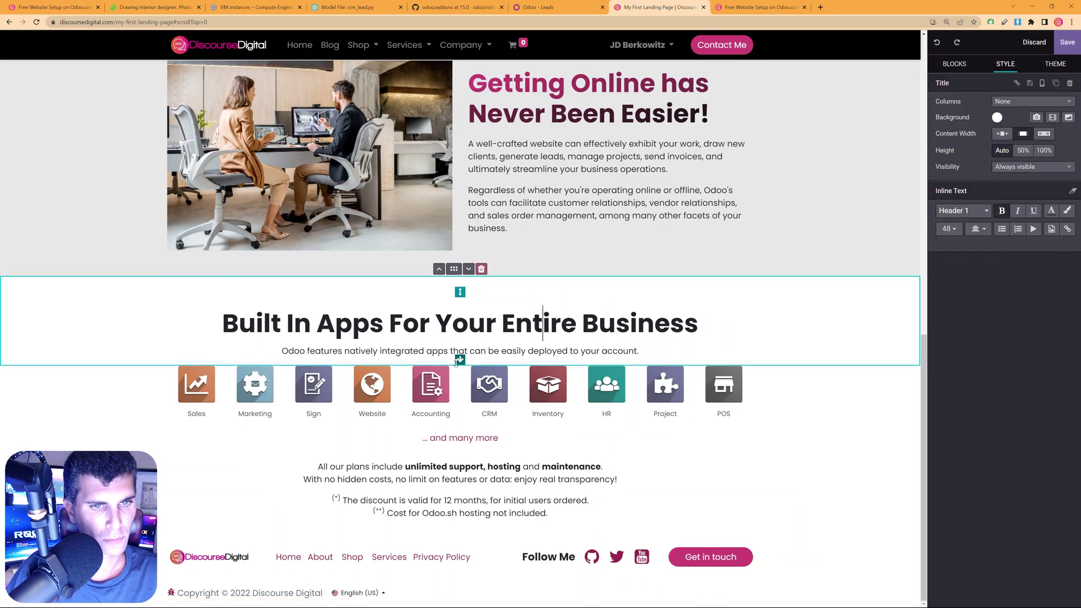
left_click(467, 395)
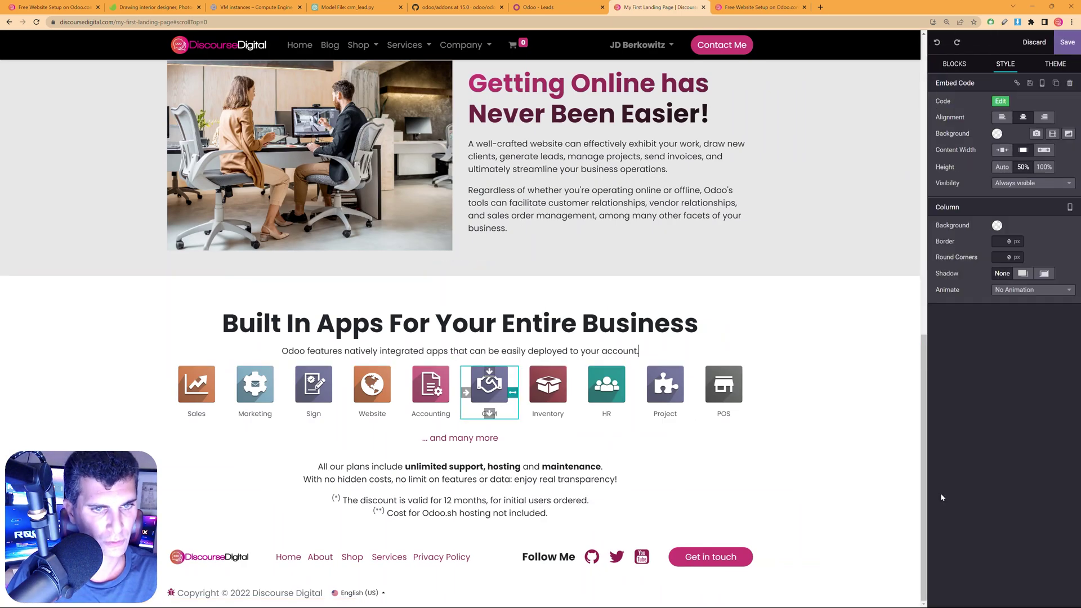
left_click(833, 414)
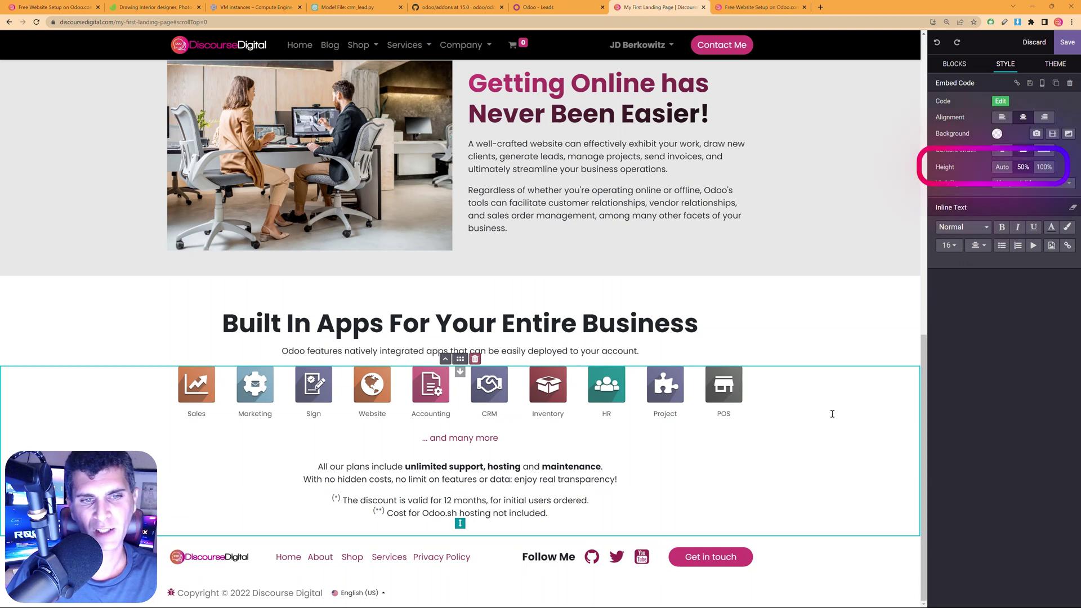
left_click(1001, 168)
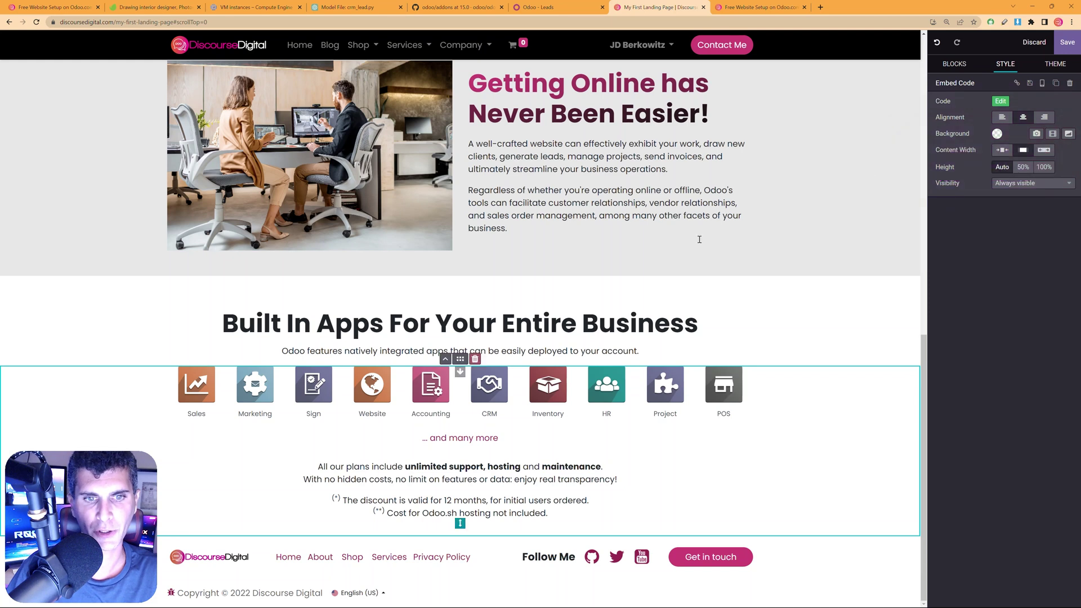
left_click(1058, 45)
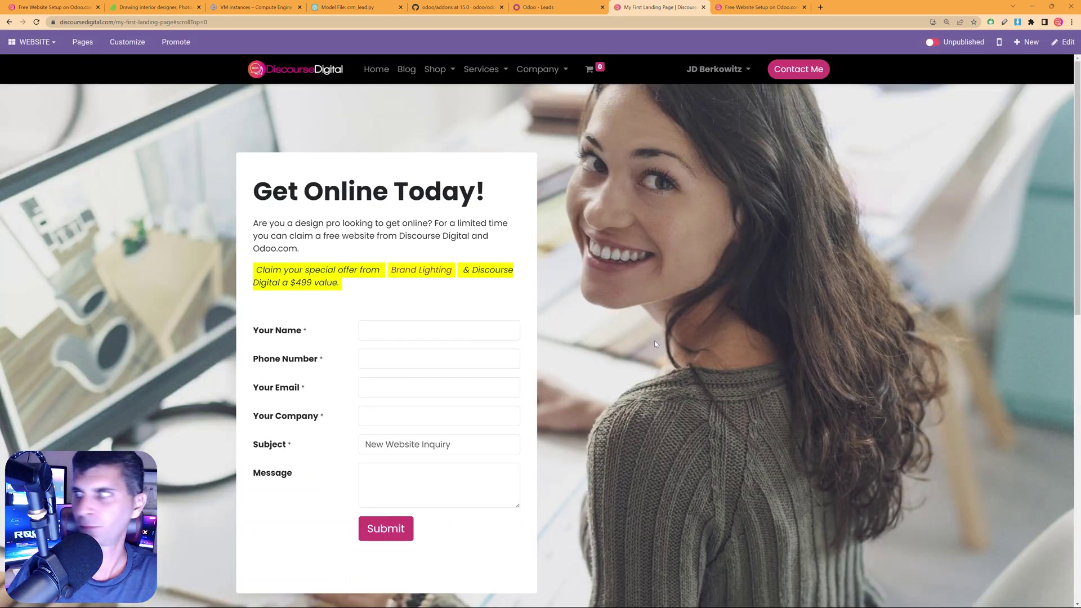
Check the saved landing page down to the app icons and reopen it for editing.
scroll(569, 308, "down", 10)
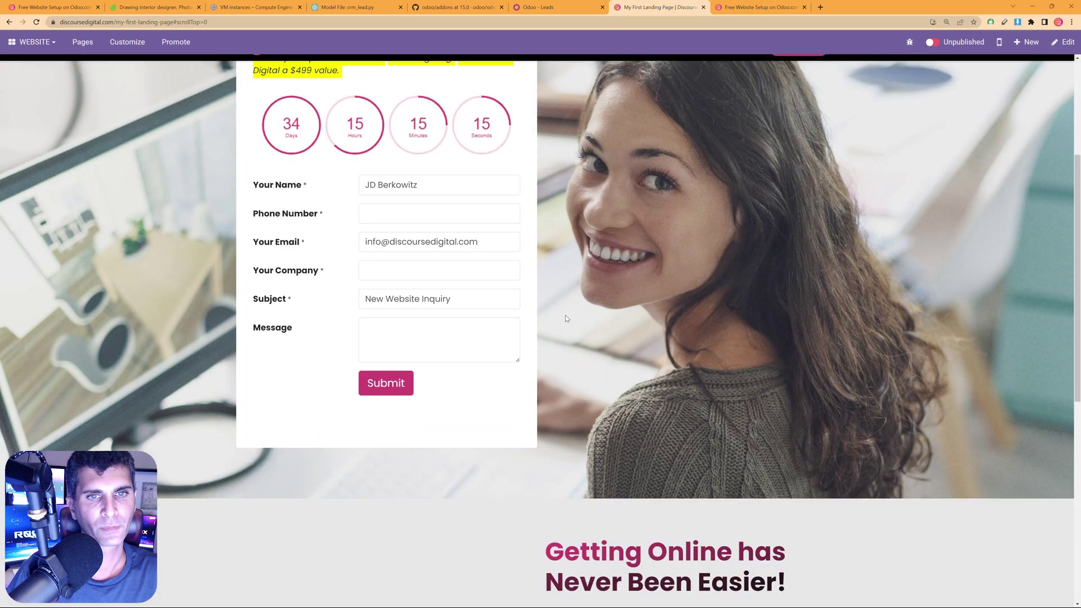
scroll(569, 309, "down", 3)
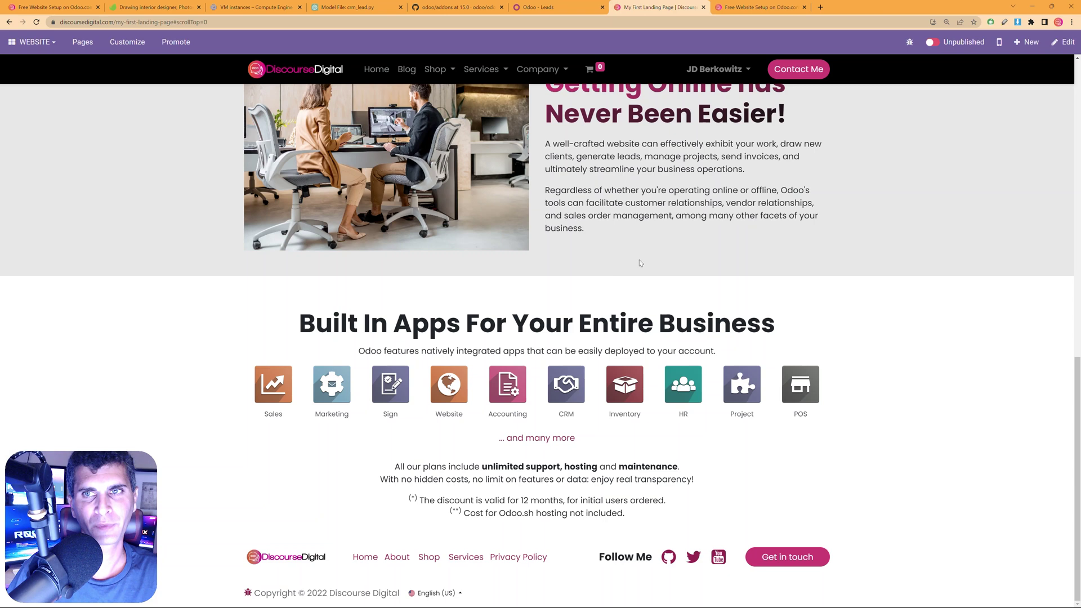
left_click(1064, 42)
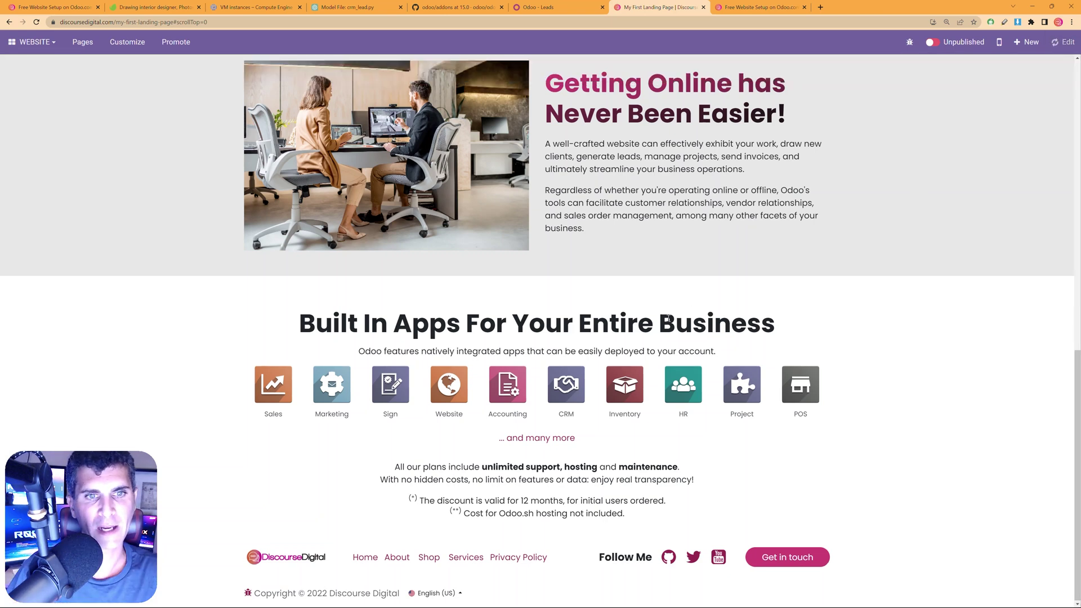
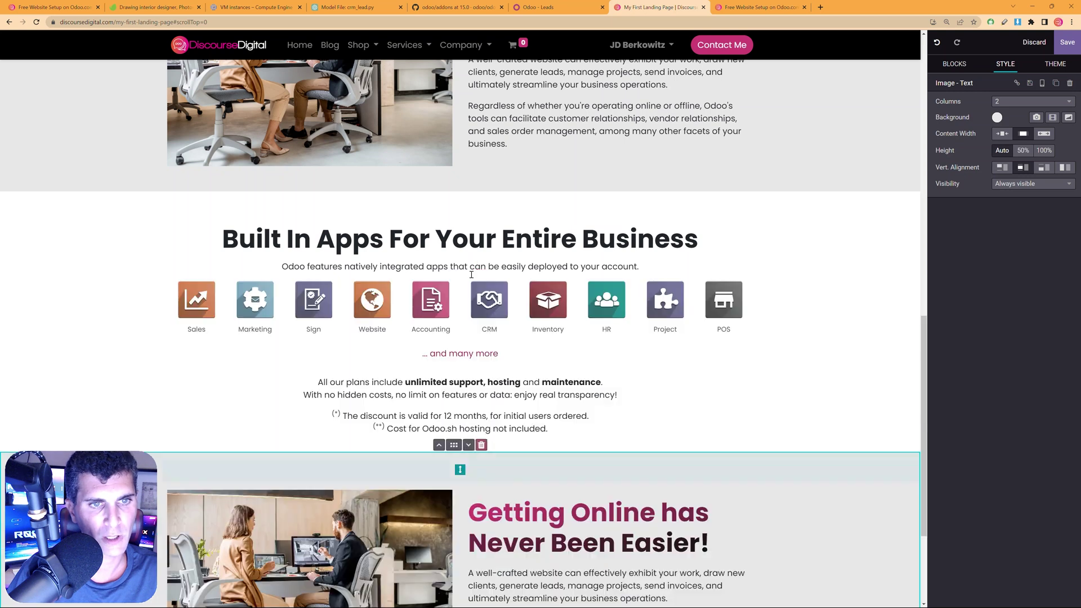
Swap the columns of the Image - Text block below the app icons so that the image follows the text.
scroll(338, 315, "down", 3)
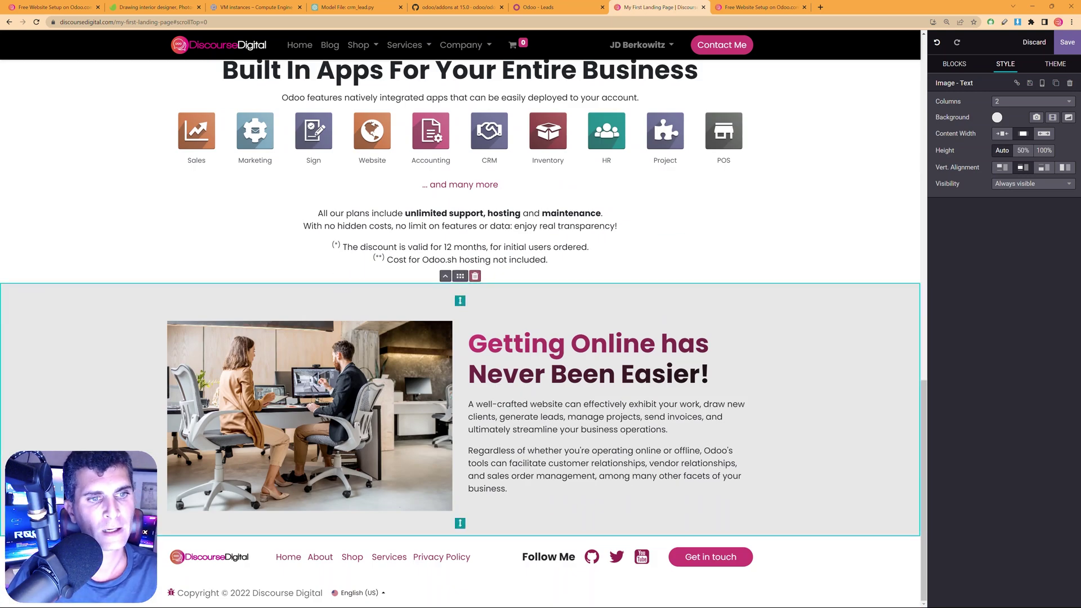
left_click(445, 416)
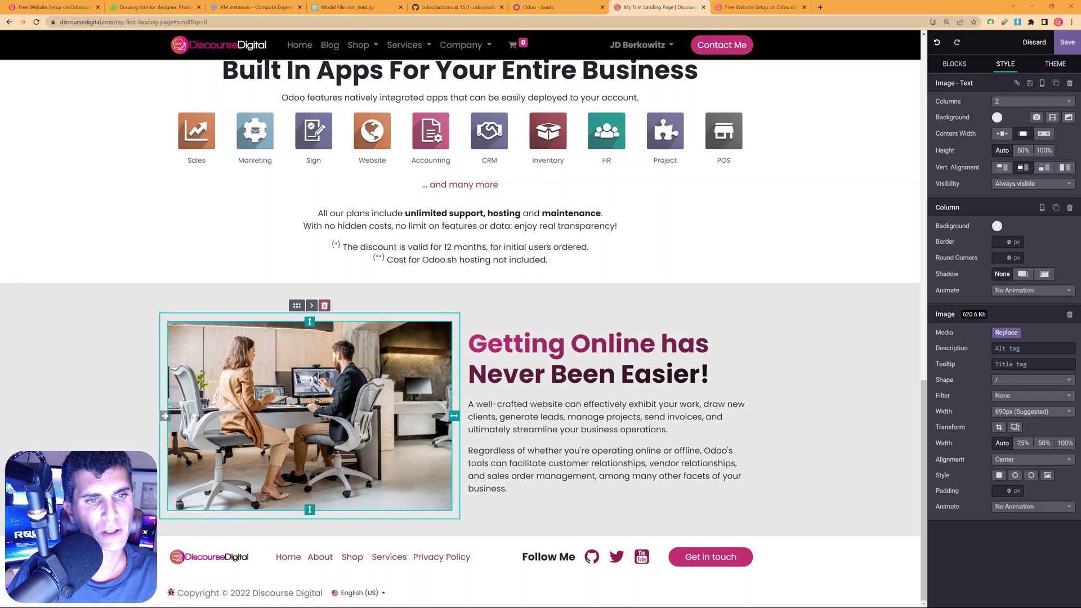
left_click(311, 306)
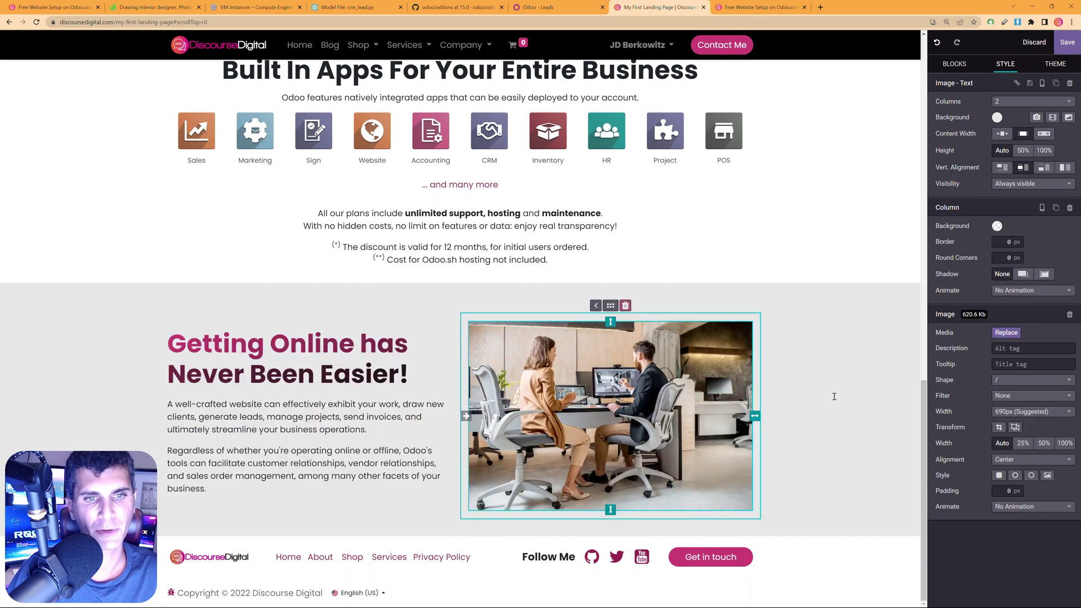
scroll(725, 288, "up", 7)
scroll(726, 395, "down", 6)
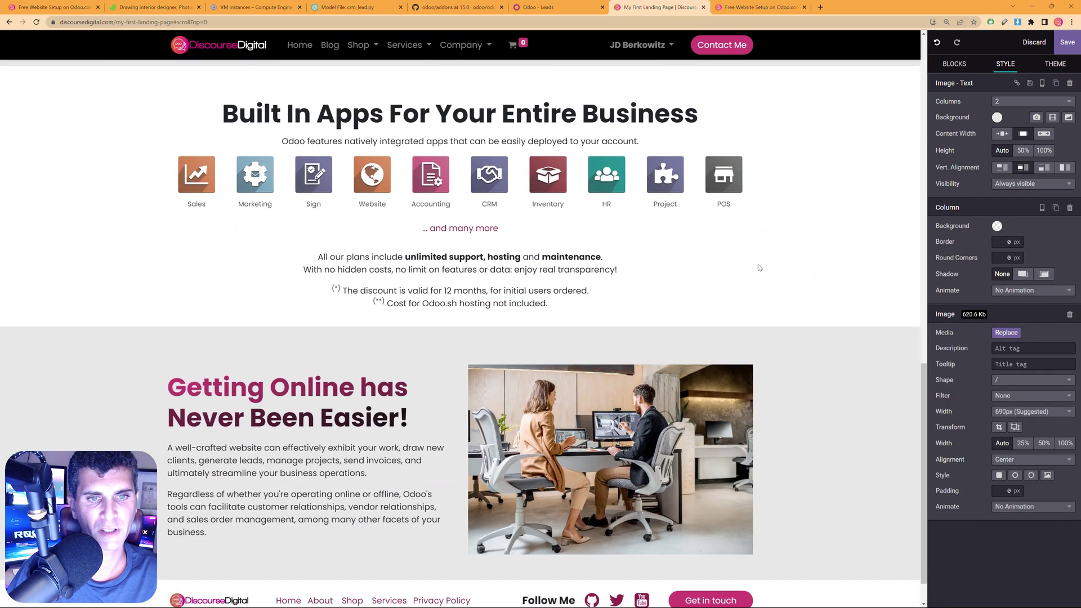
Check the matching section on the offer page, and replace the lower block's office image with the photo of the team around a laptop.
left_click(743, 6)
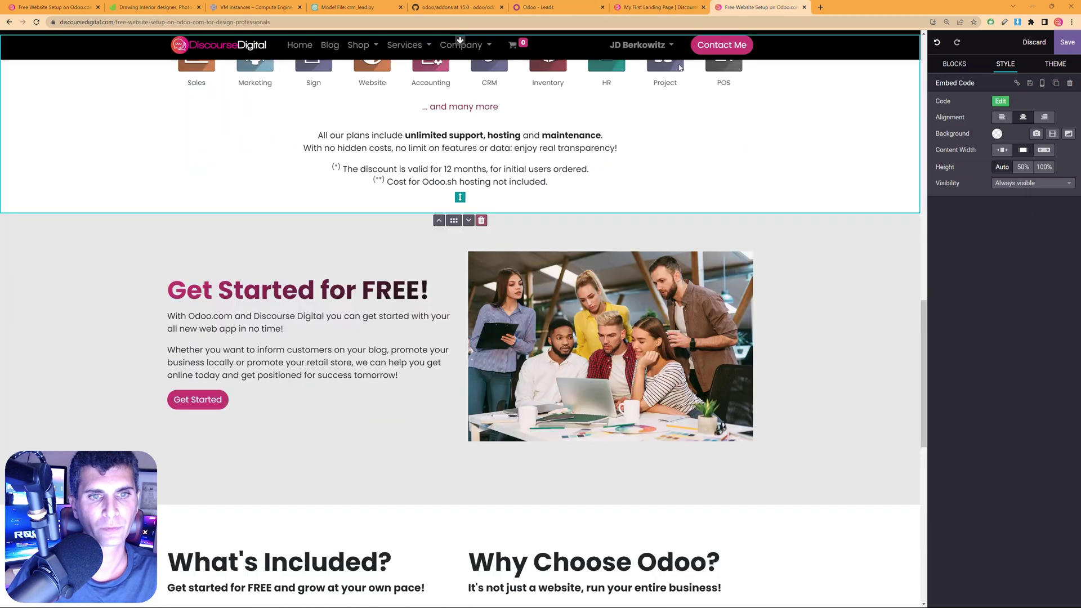
left_click(657, 5)
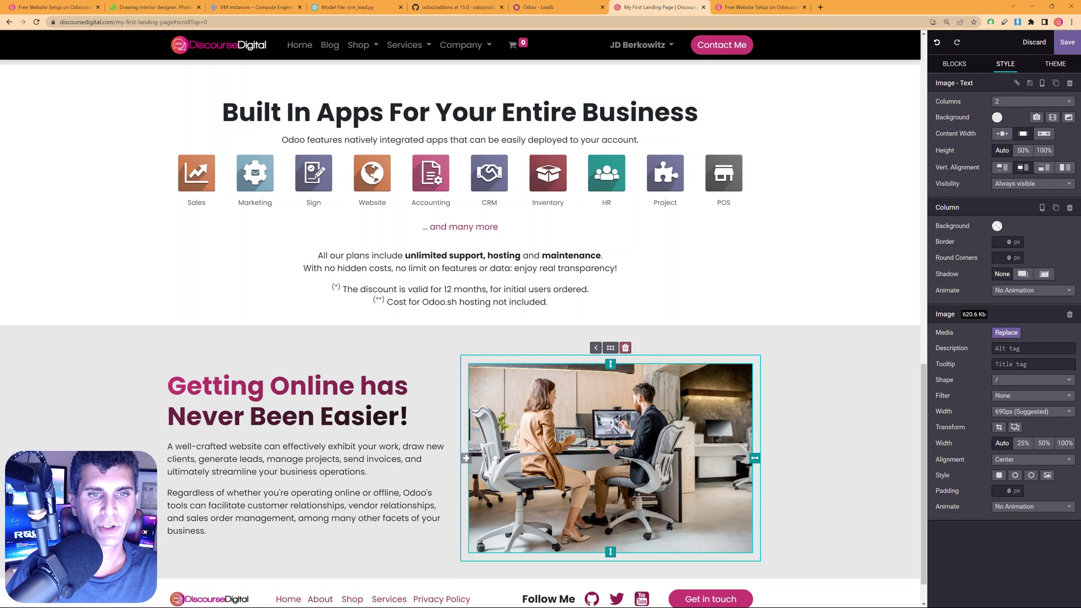
double_click(610, 458)
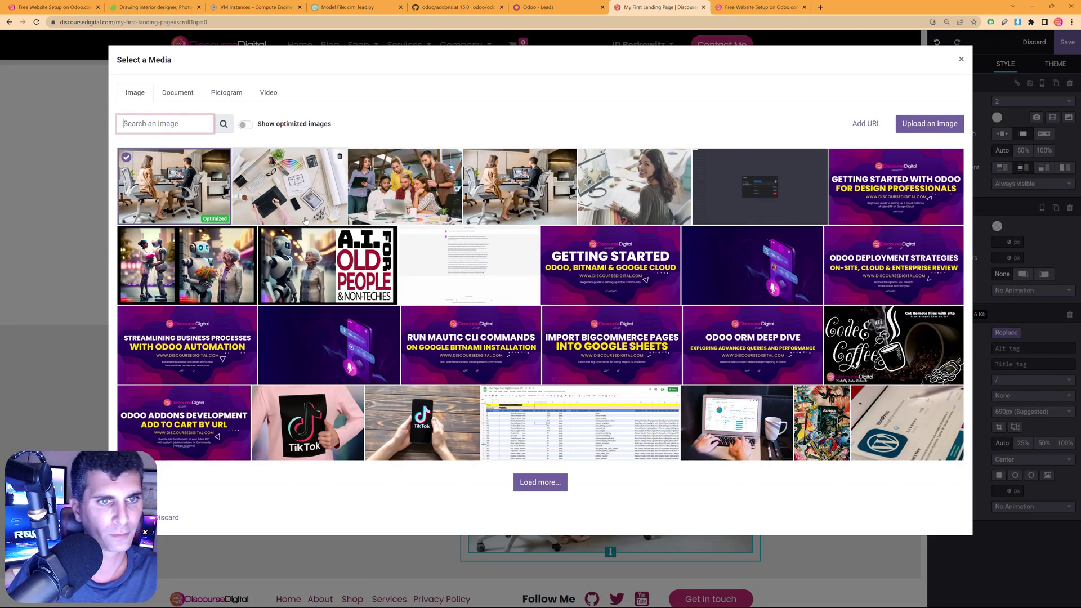
left_click(418, 189)
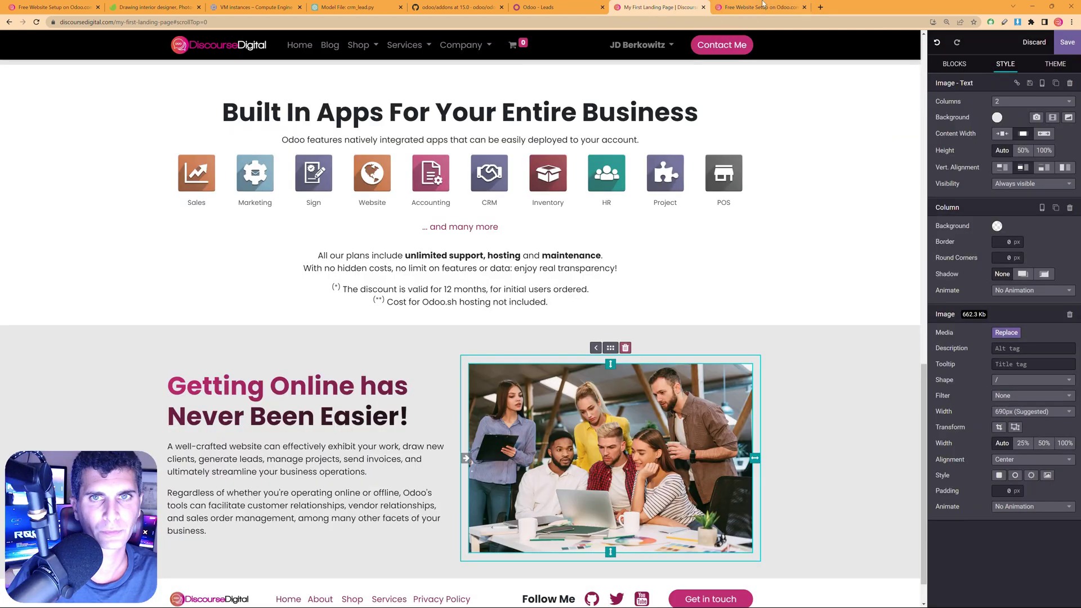
Replace the lower block's heading with "Get Started for FREE!" copied from the offer page.
left_click(762, 6)
left_click_drag(168, 290, 430, 281)
key("ctrl+c")
key("ctrl+shift+Tab")
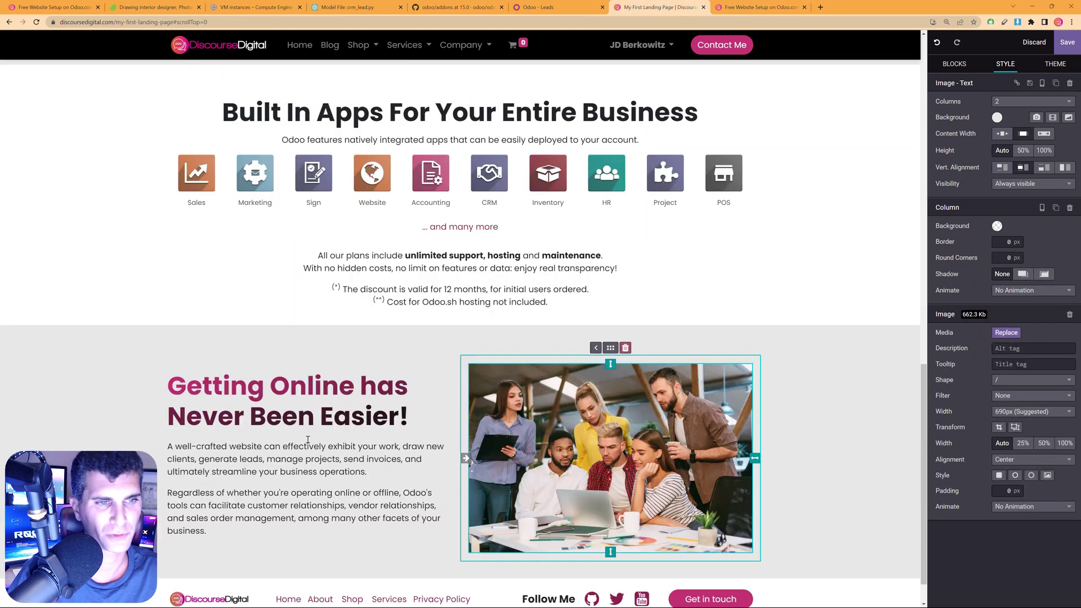
left_click_drag(418, 419, 174, 388)
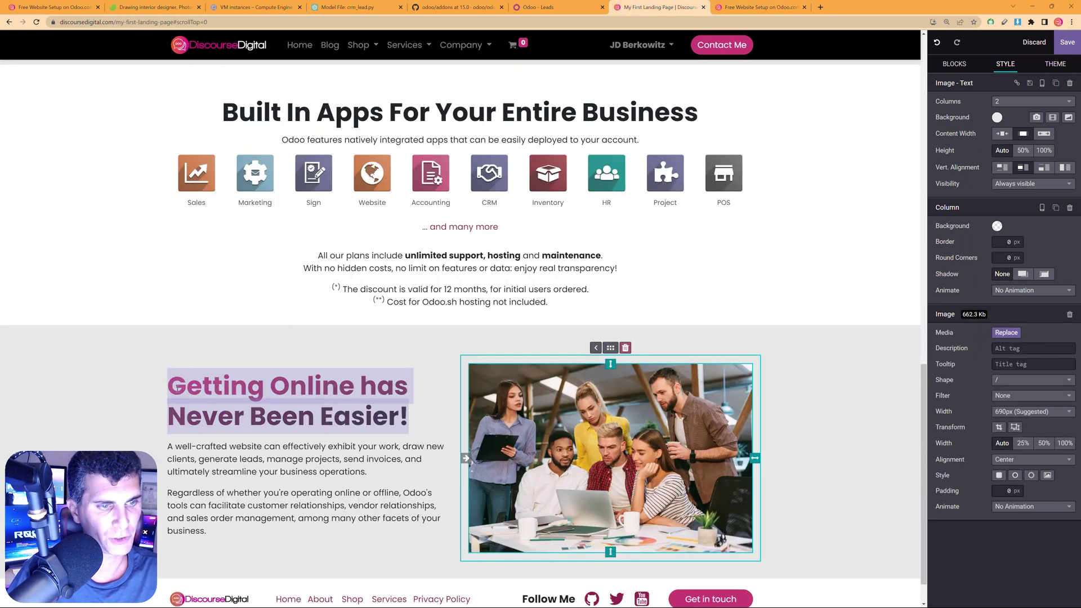
key("ctrl+v")
Replace the two paragraphs under the "Get Started for FREE!" heading with the two copied from the same section of the offer page.
key("ctrl+Tab")
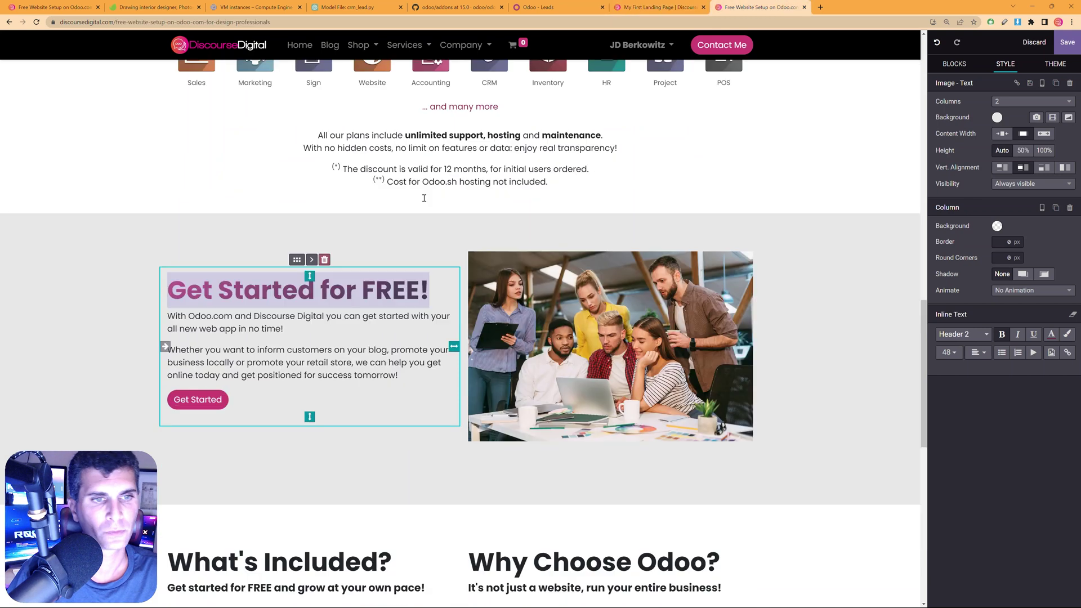
left_click(382, 376)
left_click_drag(399, 375, 167, 316)
key("ctrl+c")
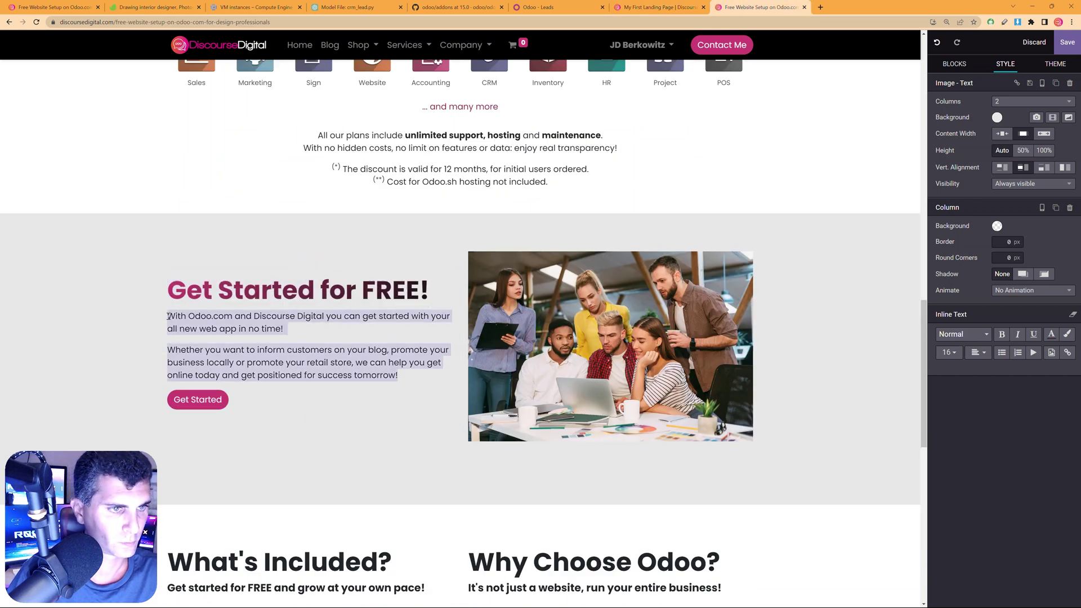
key("ctrl+shift+Tab")
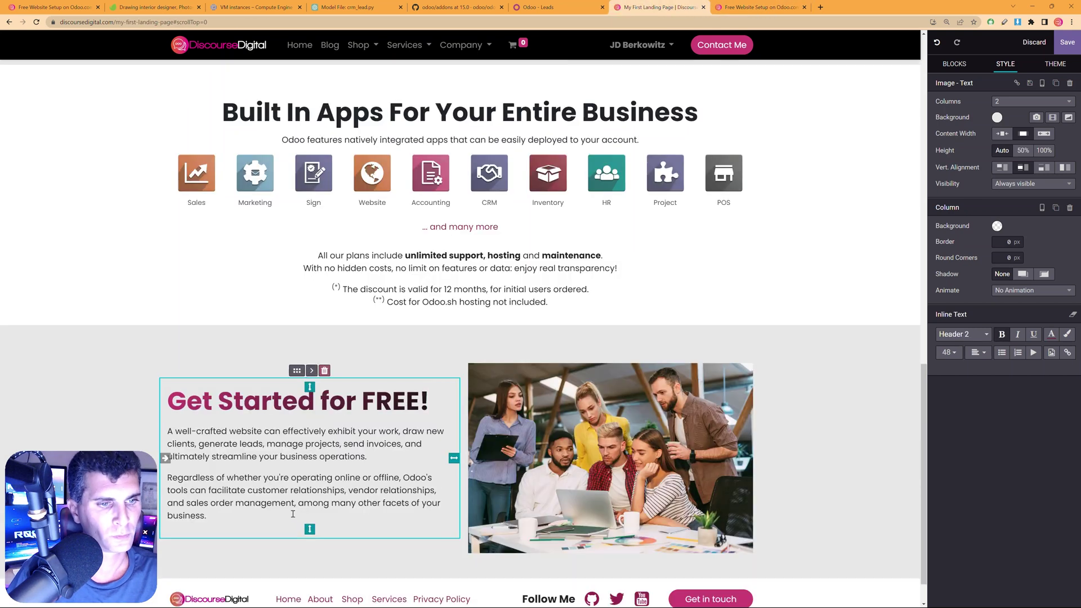
left_click_drag(292, 514, 167, 430)
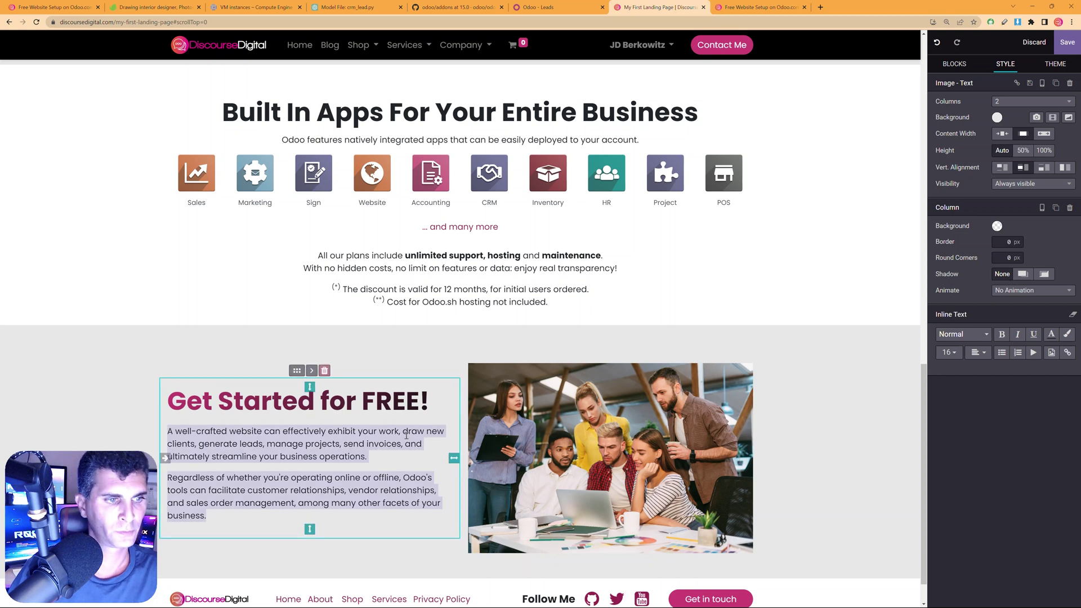
key("BackSpace")
key("ctrl+v")
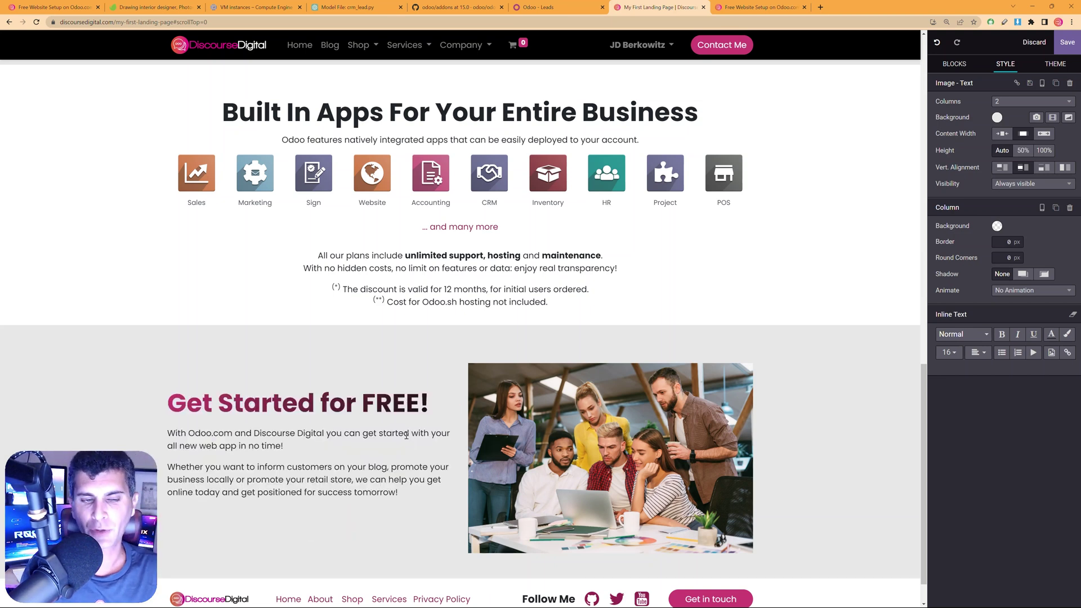
Add "Get Started" below the paragraphs as a link to # in the Primary style, and save the landing page.
type("Get Started")
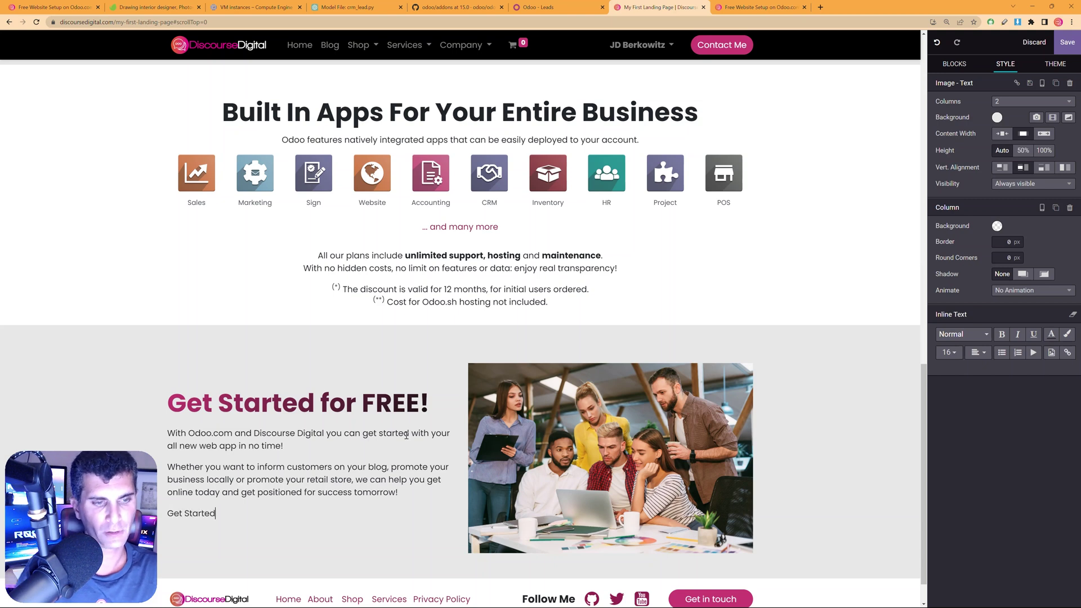
key("shift+Home")
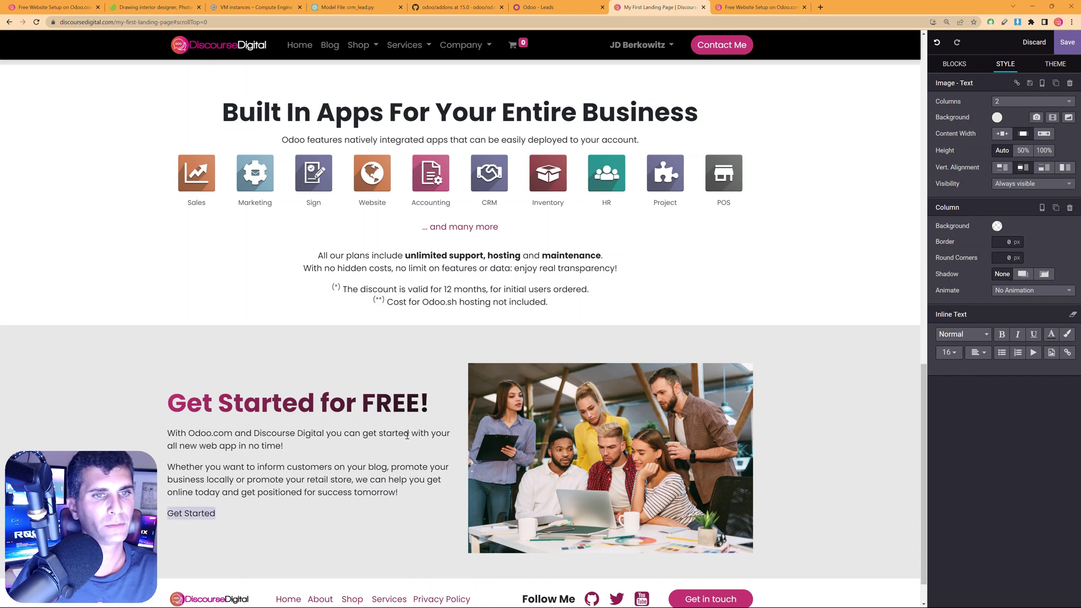
left_click(1067, 353)
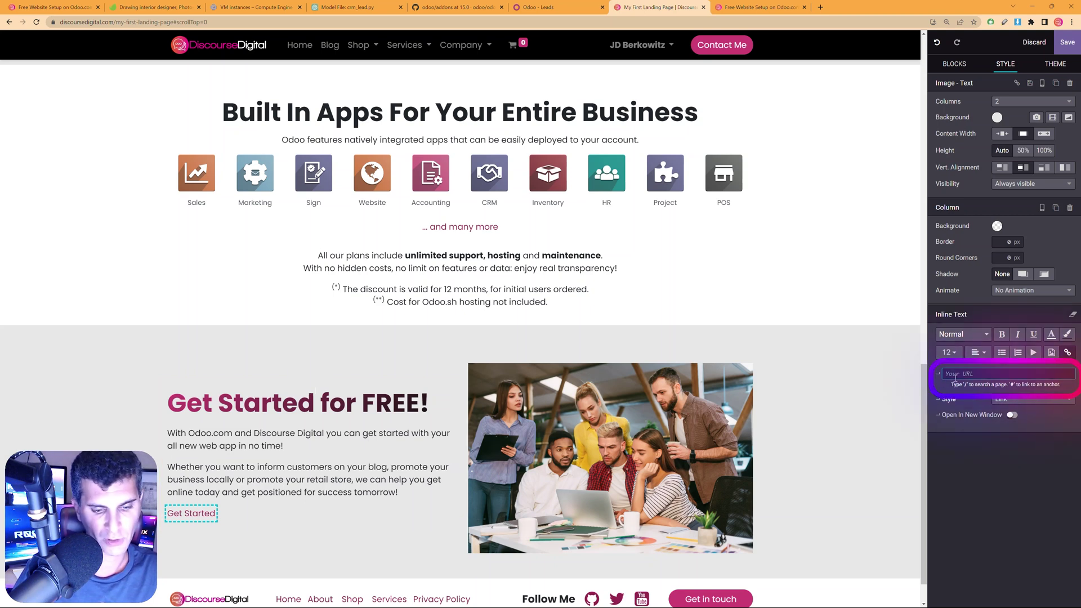
left_click(1017, 488)
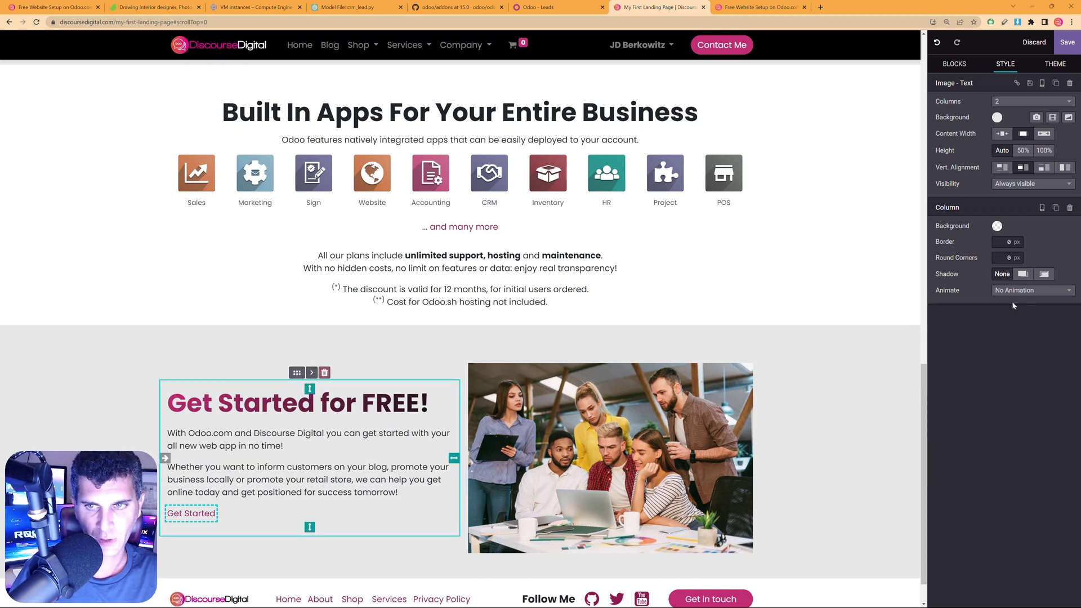
left_click(181, 523)
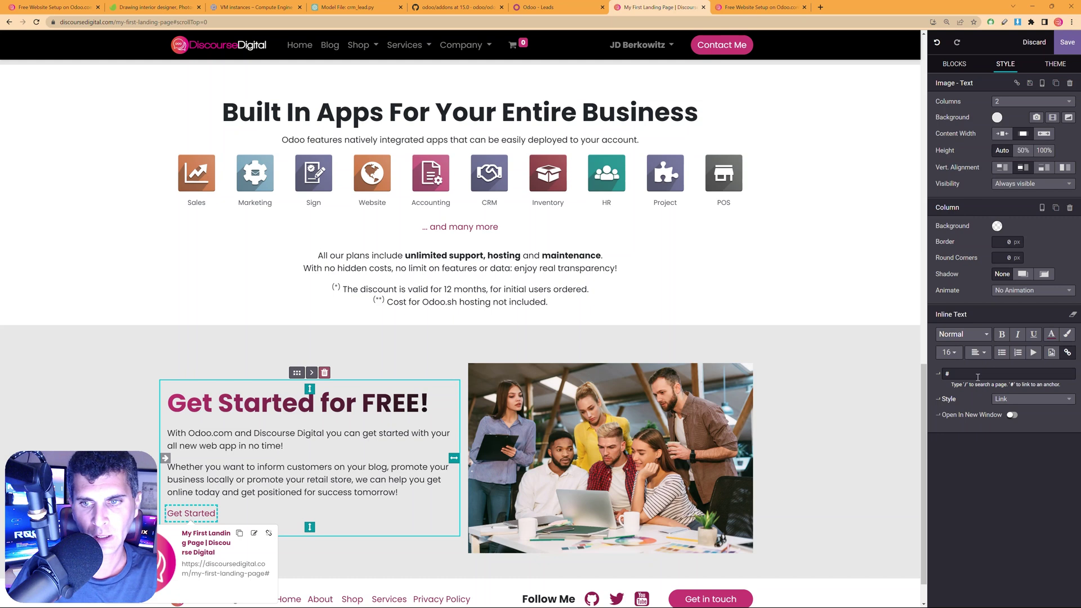
left_click(1011, 400)
left_click(1001, 428)
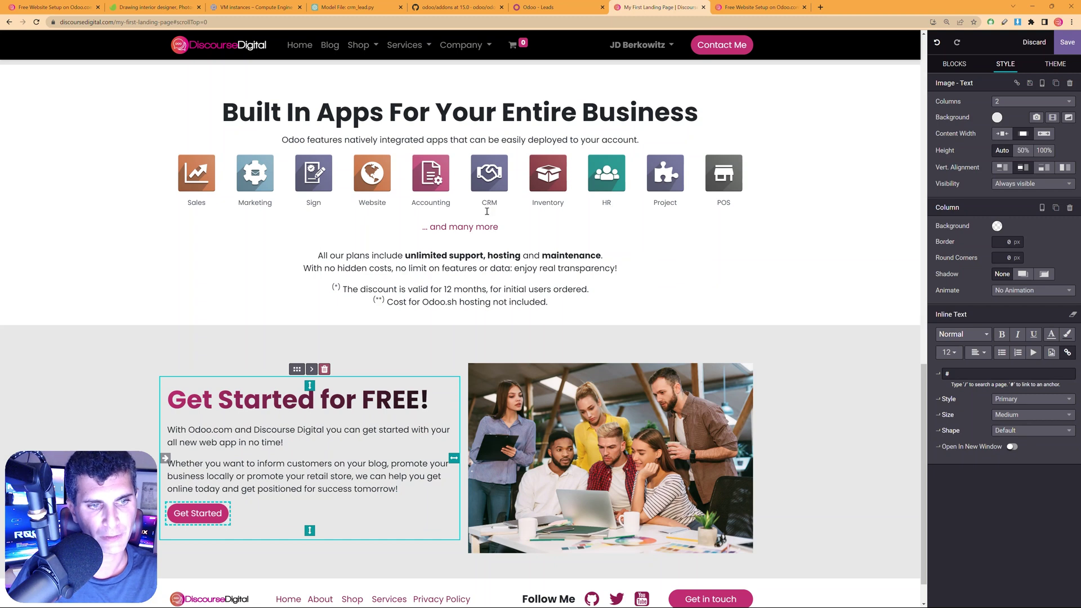
scroll(913, 34, "down", 1)
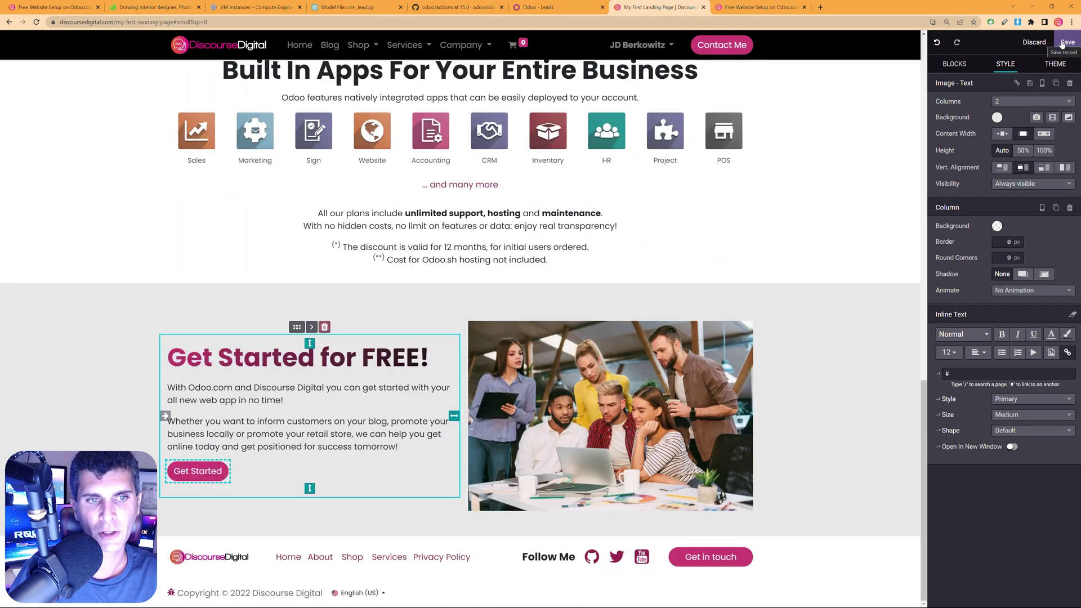
left_click(1066, 43)
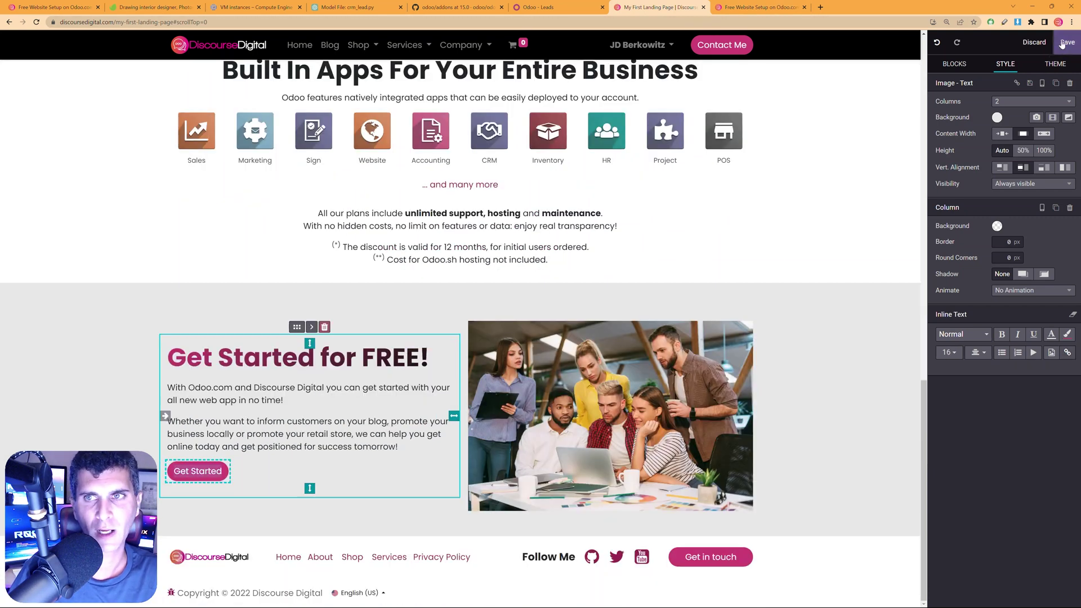
Check the offer page's "What's Included?" section, reopen the landing page for editing and add a Features Grid block below the Get Started section.
key("ctrl+Tab")
scroll(656, 249, "down", 7)
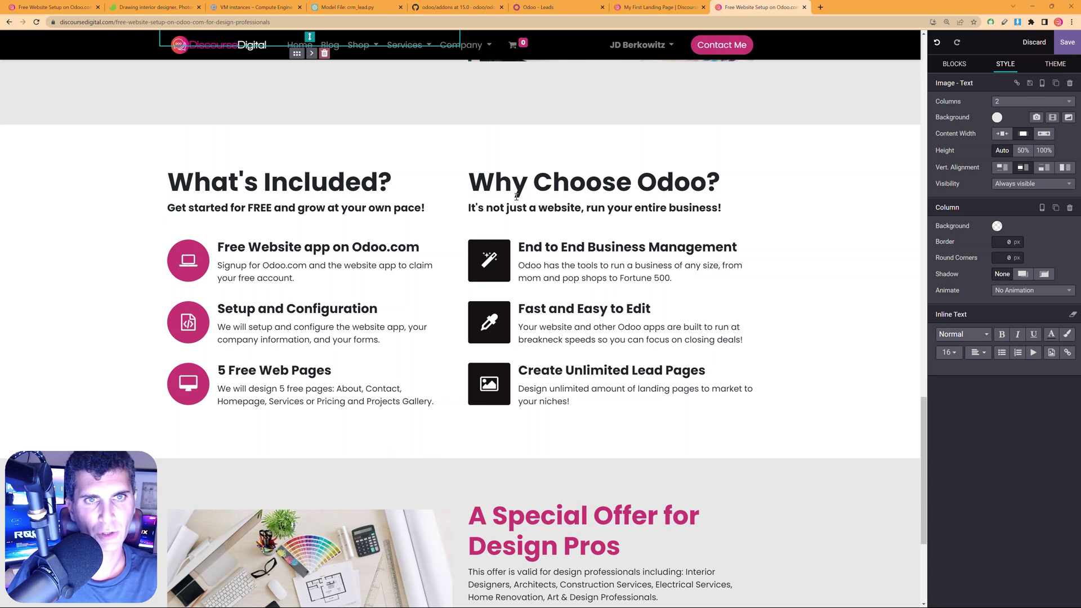
key("ctrl+shift+Tab")
scroll(683, 486, "down", 10)
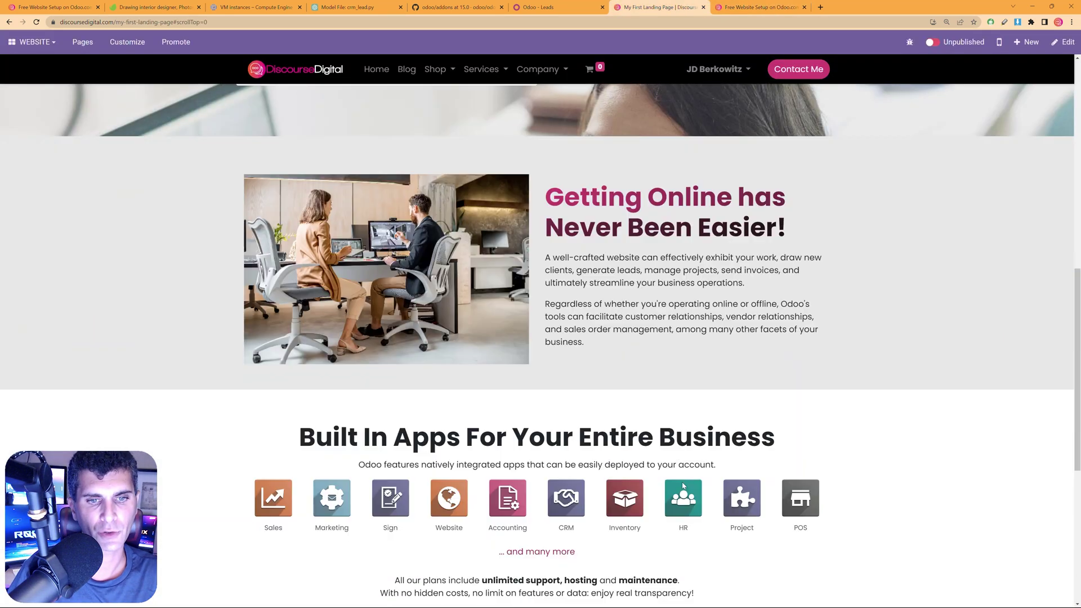
scroll(683, 486, "down", 7)
left_click(1058, 45)
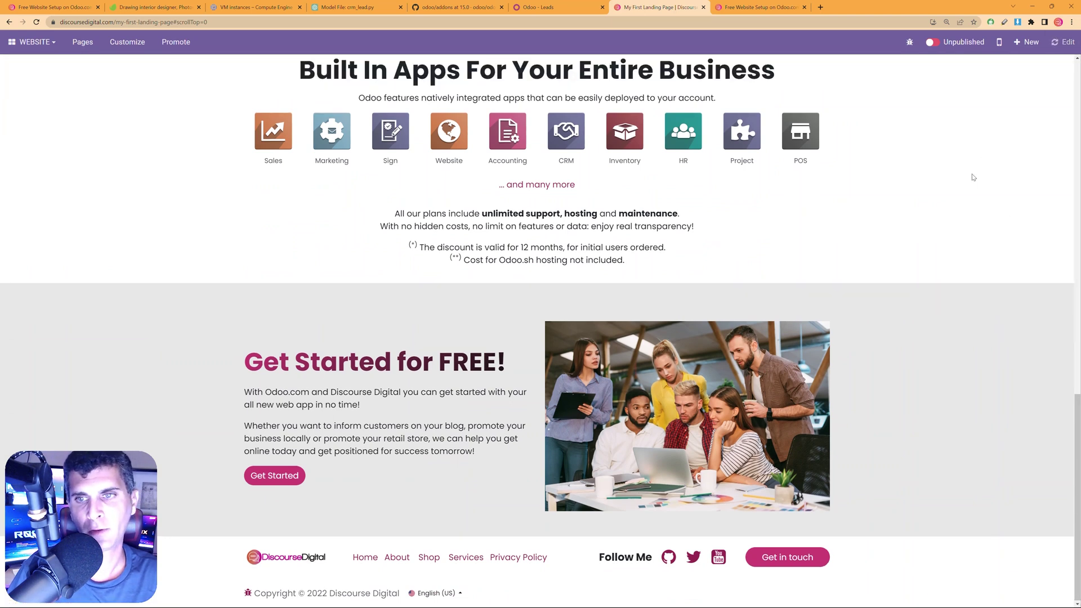
scroll(981, 270, "down", 1)
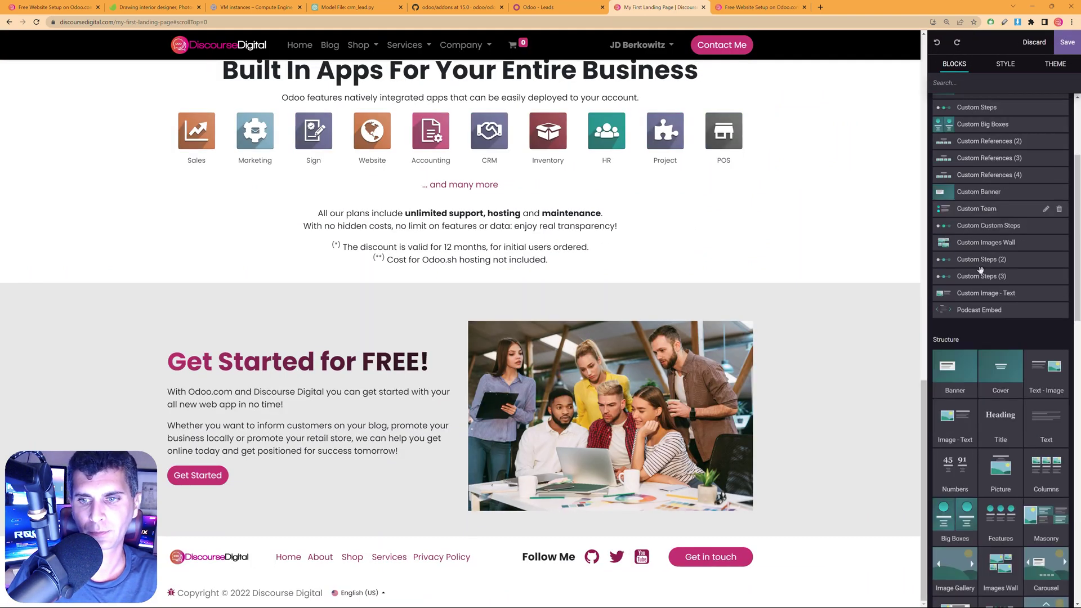
scroll(981, 270, "down", 8)
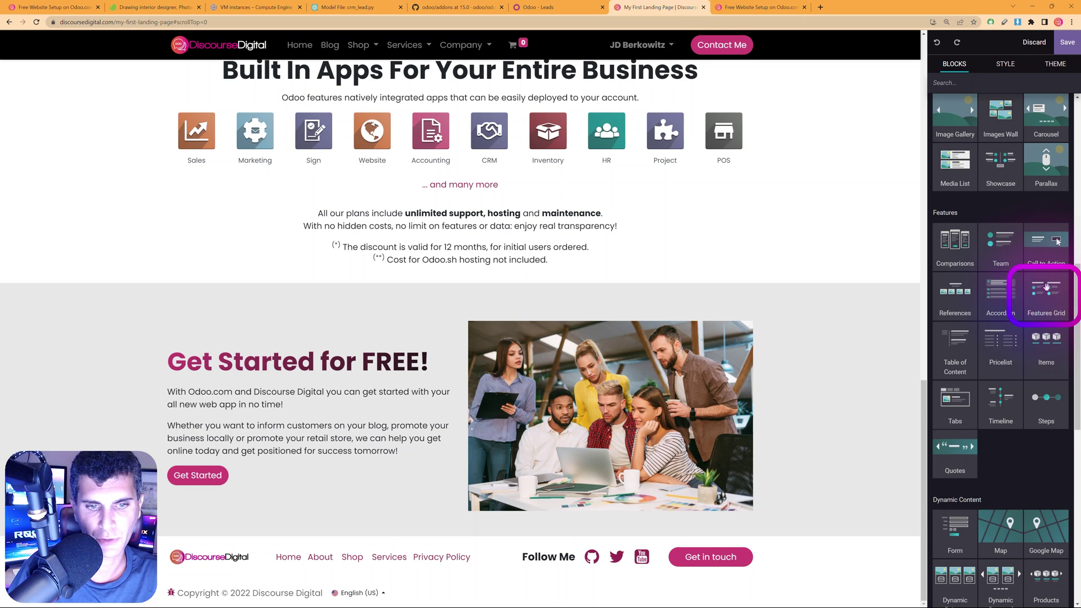
left_click_drag(1043, 300, 825, 530)
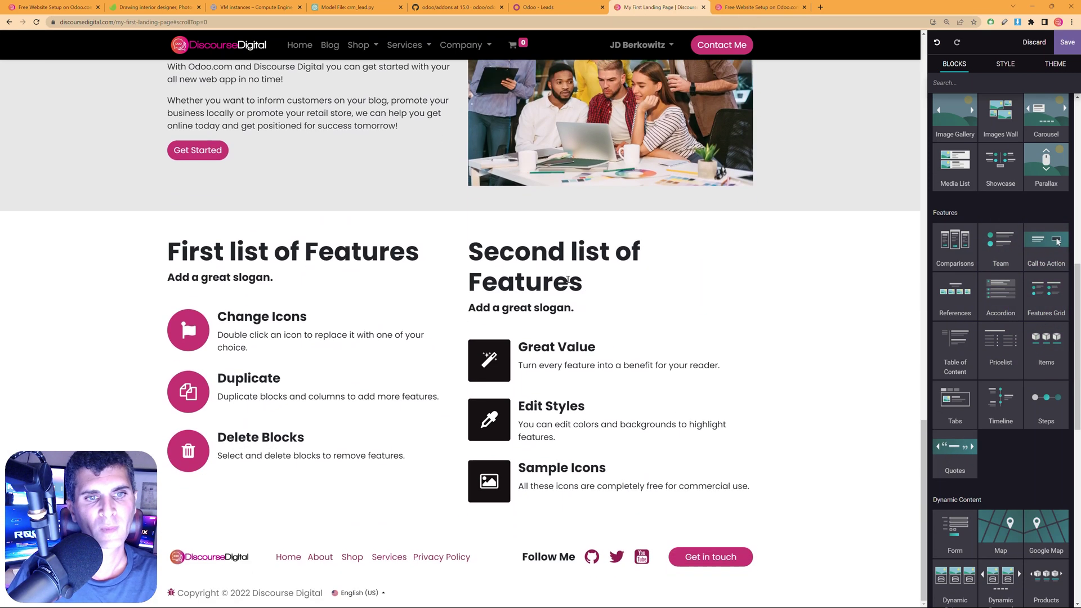
Select the new Features Grid block and examine its Columns setting.
triple_click(644, 268)
left_click(781, 367)
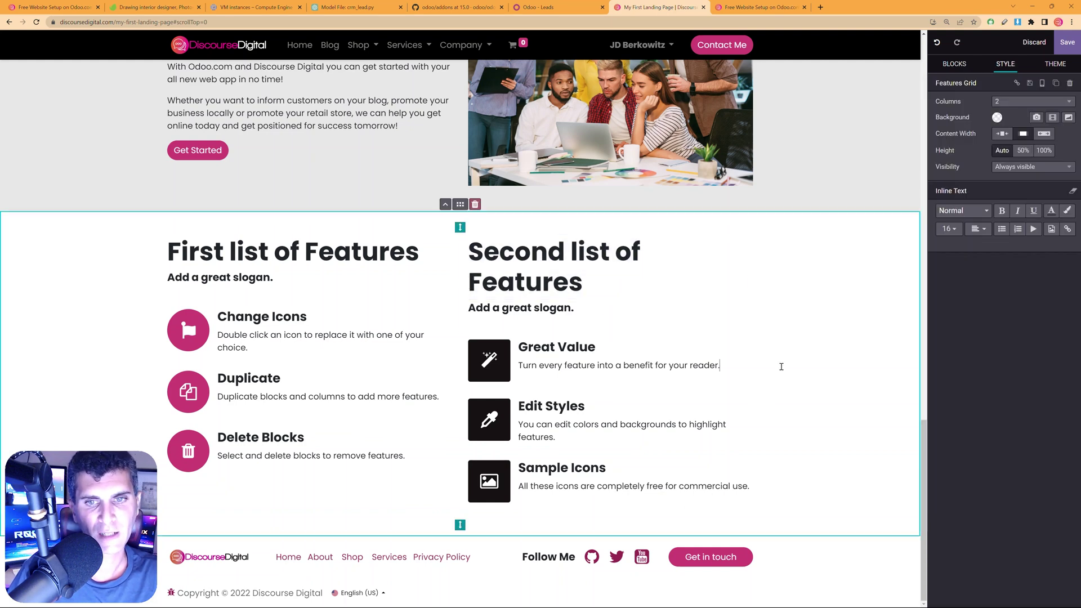
double_click(942, 100)
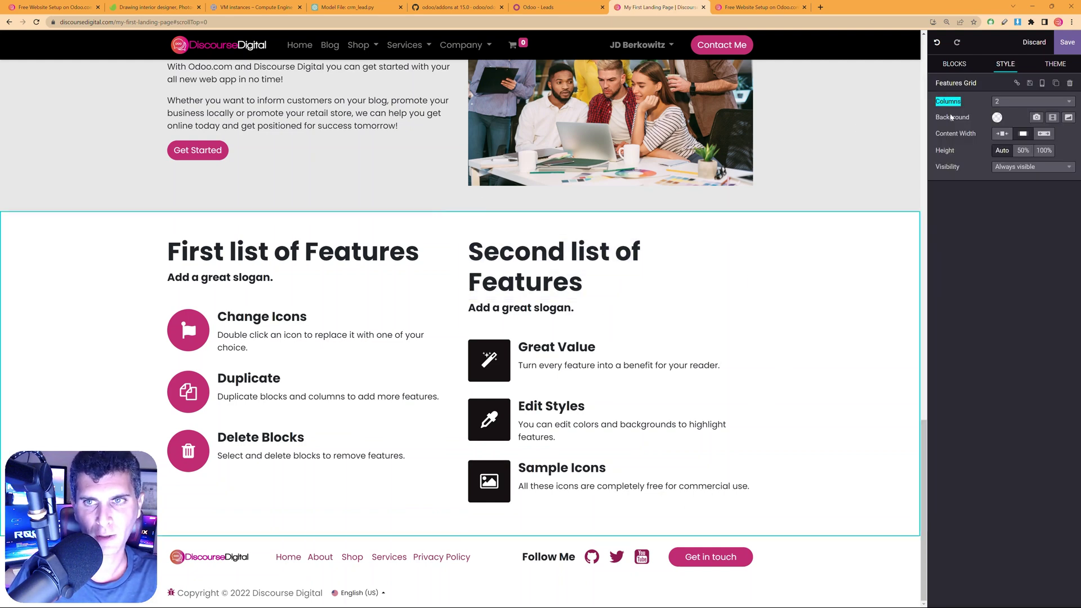
Try a three-column layout on the Features Grid block and undo the change.
left_click(1011, 103)
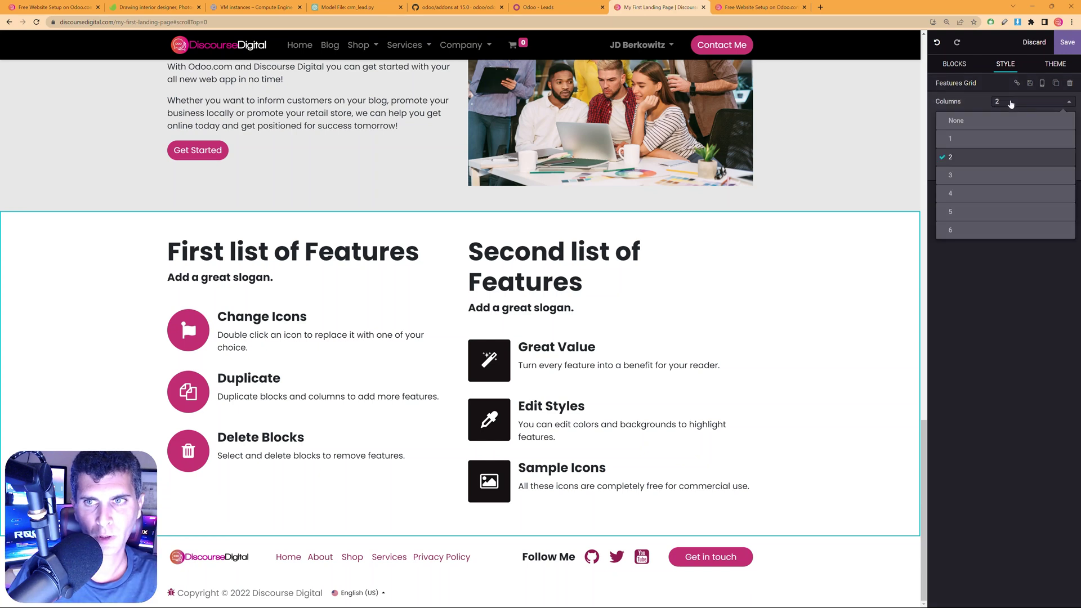
left_click(959, 176)
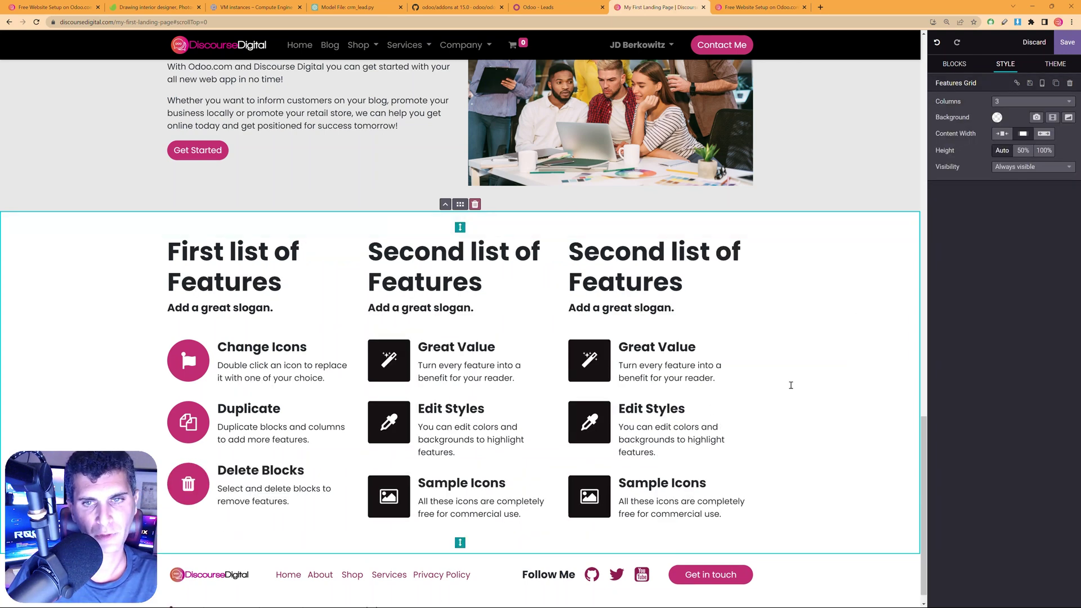
left_click(938, 43)
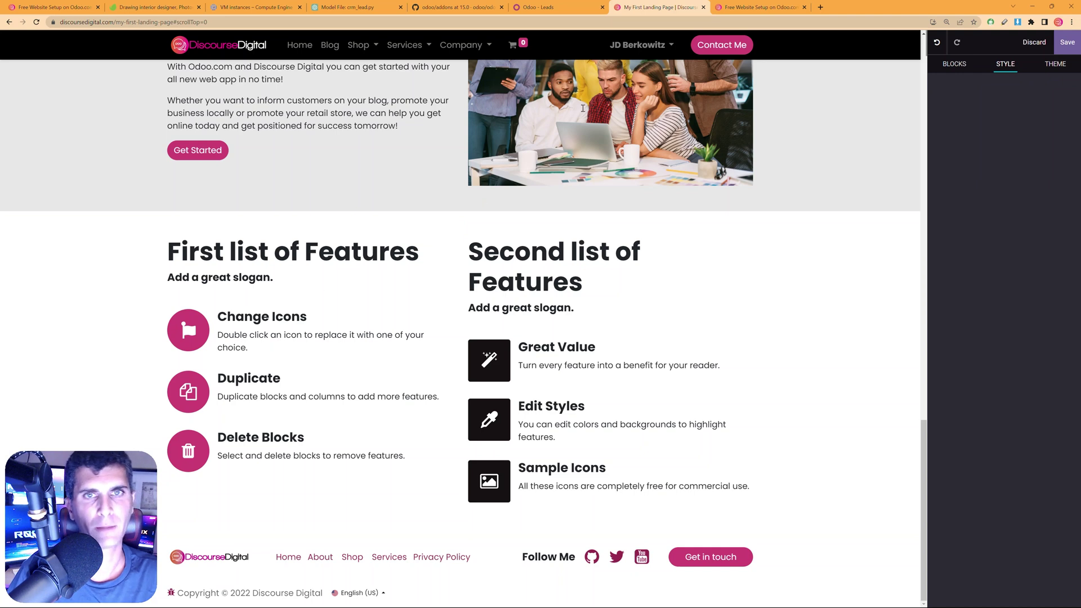
Replace both Features Grid headings and slogans with the "What's Included?" and "Why Choose Odoo?" headings and subtitles copied from the offer page.
key("ctrl+Tab")
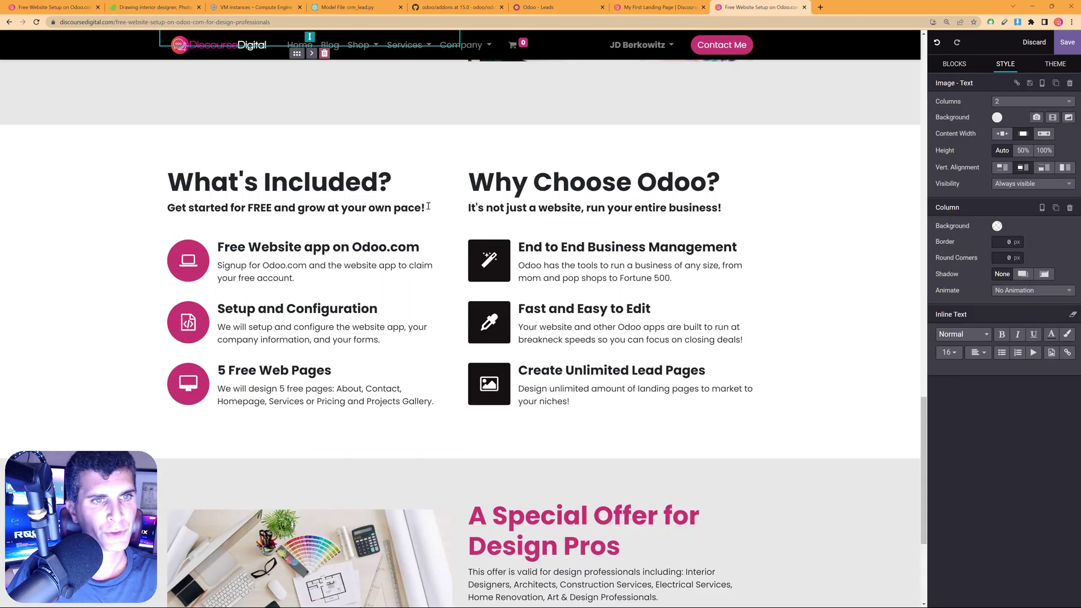
left_click_drag(428, 206, 172, 182)
key("ctrl+c")
key("ctrl+shift+Tab")
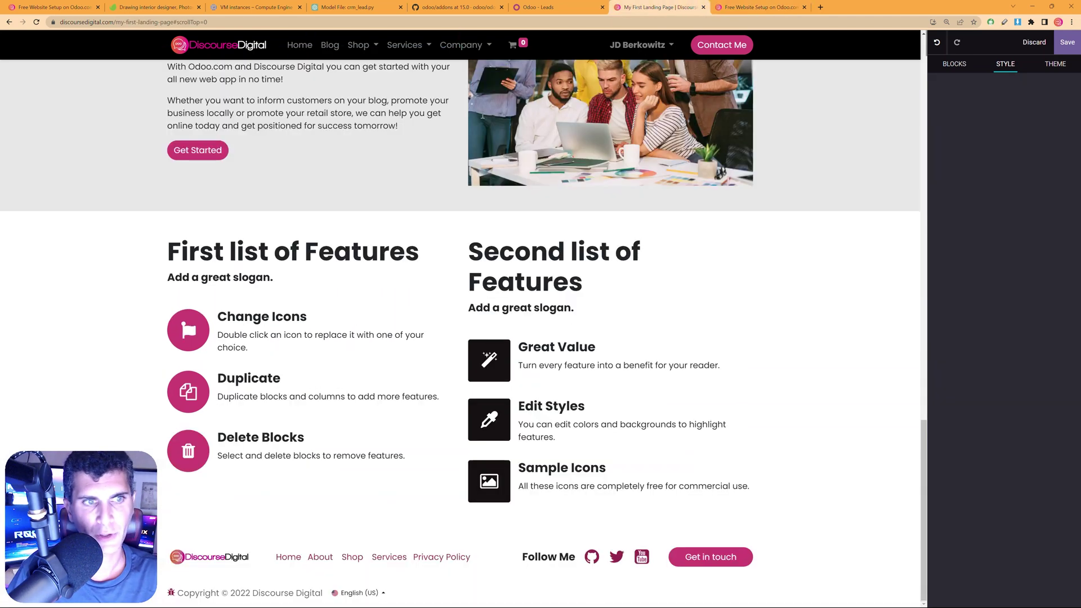
left_click_drag(303, 282, 168, 242)
key("ctrl+v")
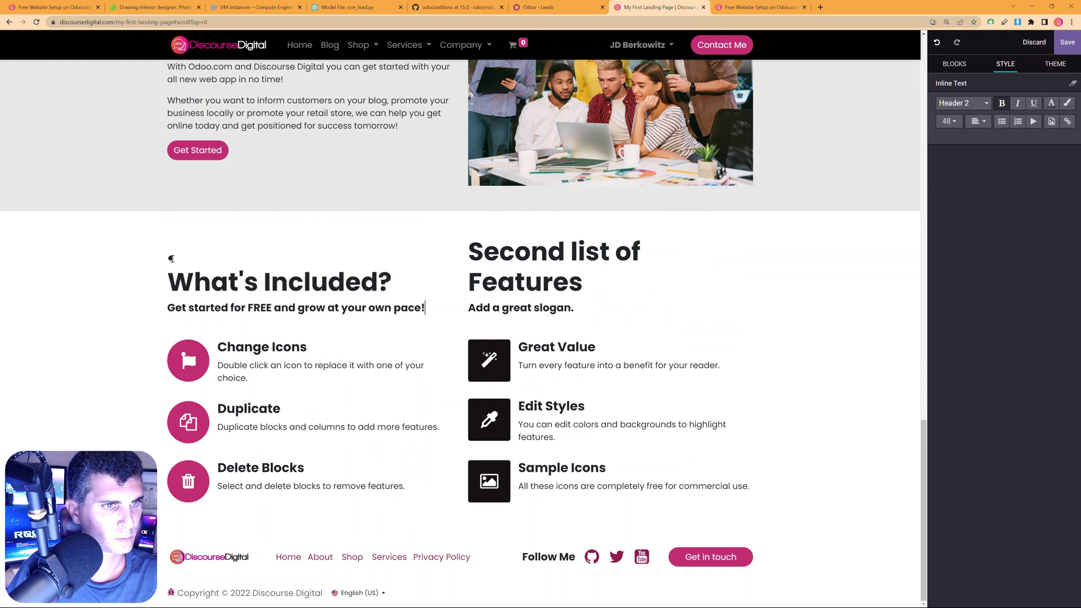
key("ctrl+a")
left_click(223, 270)
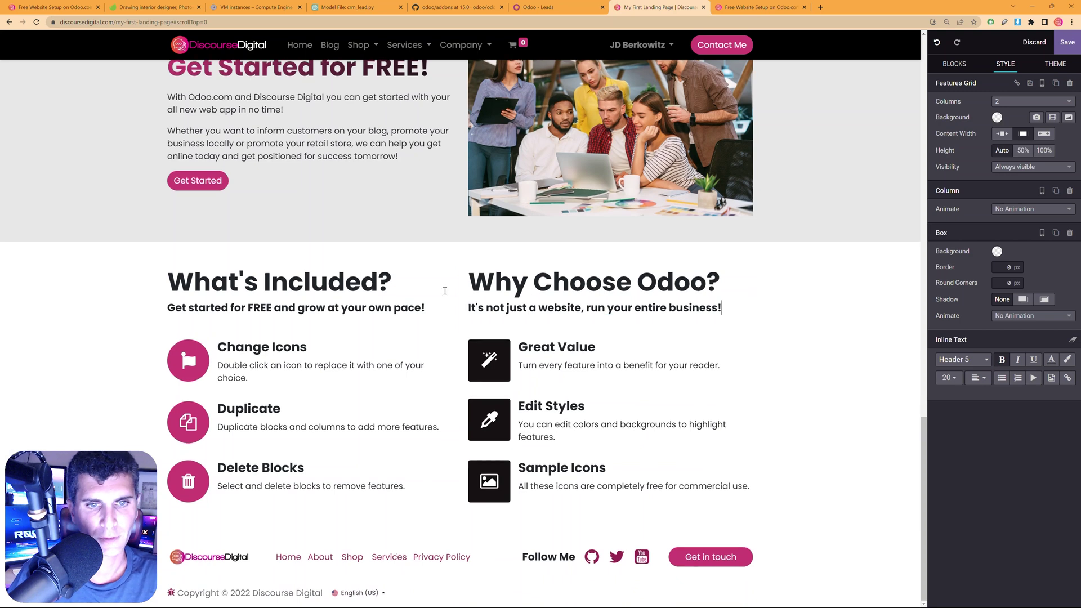
Replace the three feature texts under "What's Included?" with the offer page's "Free Website app on Odoo.com", "Setup and Configuration" and "5 Free Web Pages" texts.
left_click(779, 6)
triple_click(227, 258)
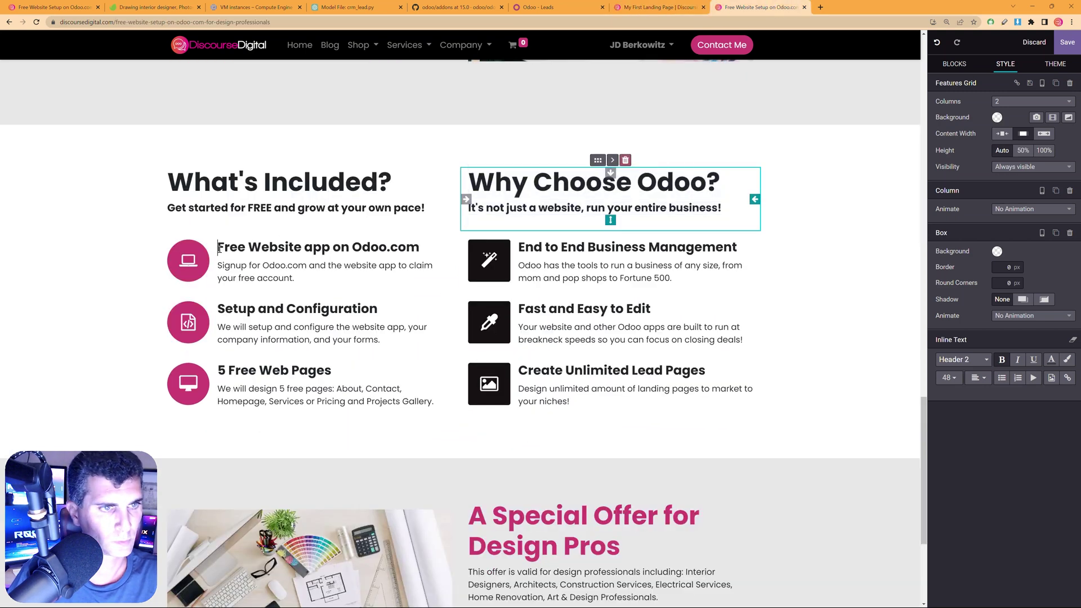
left_click(655, 8)
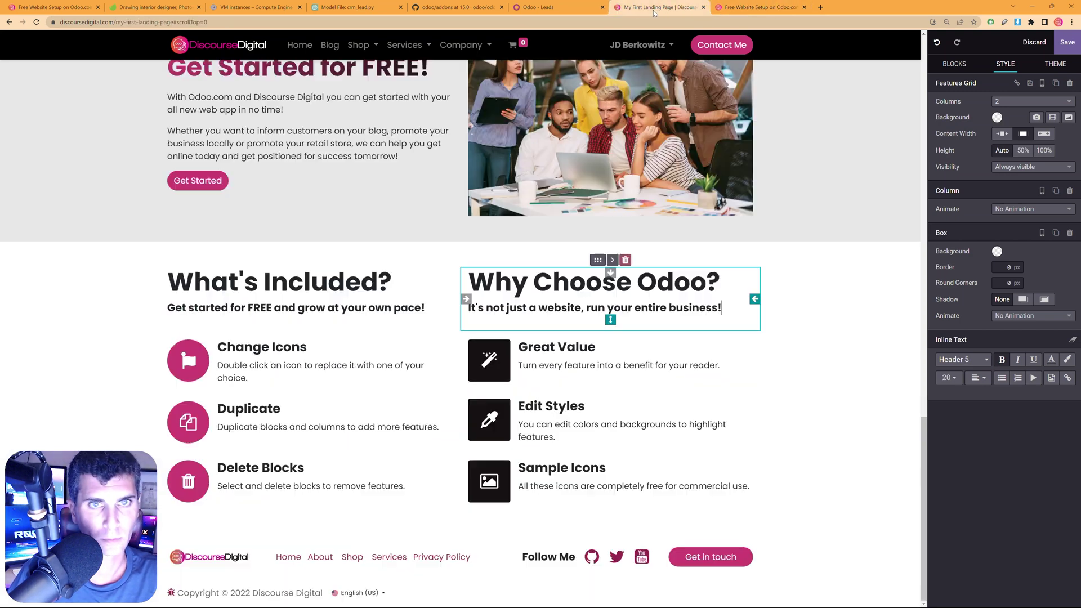
triple_click(244, 352)
left_click_drag(247, 375, 217, 346)
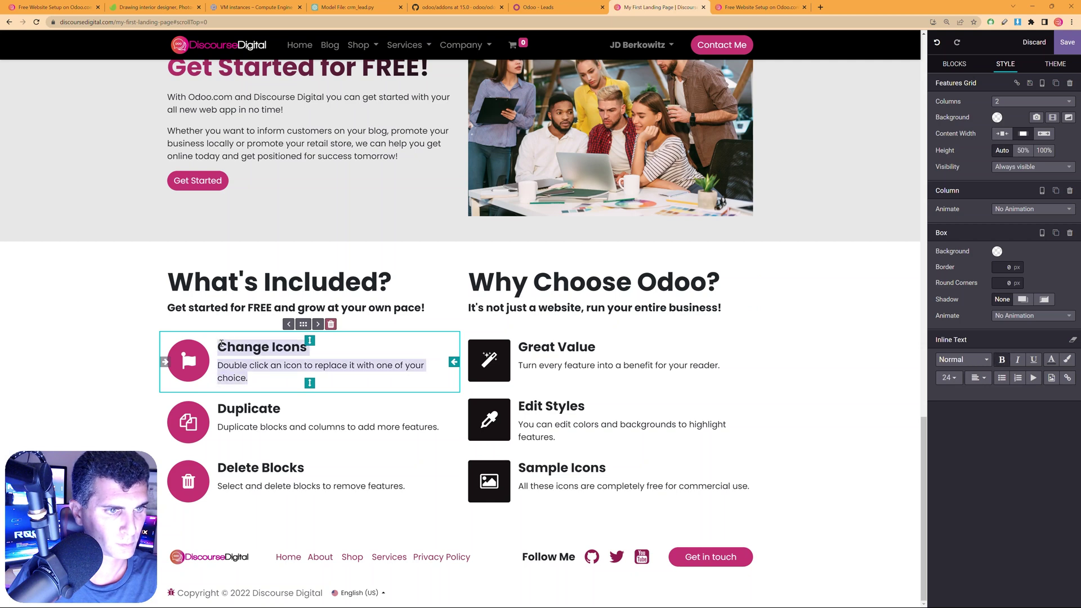
type("Free Website app on Odoo.com Signup for Odoo.com and the website app to claim your free account. Setup and Configuration We will setup and configure the website app, your company information, and your forms. 5 Free Web Pages We will design 5 free pages: About, Contact, Homepage, Services or Pricing and Projects Gallery.")
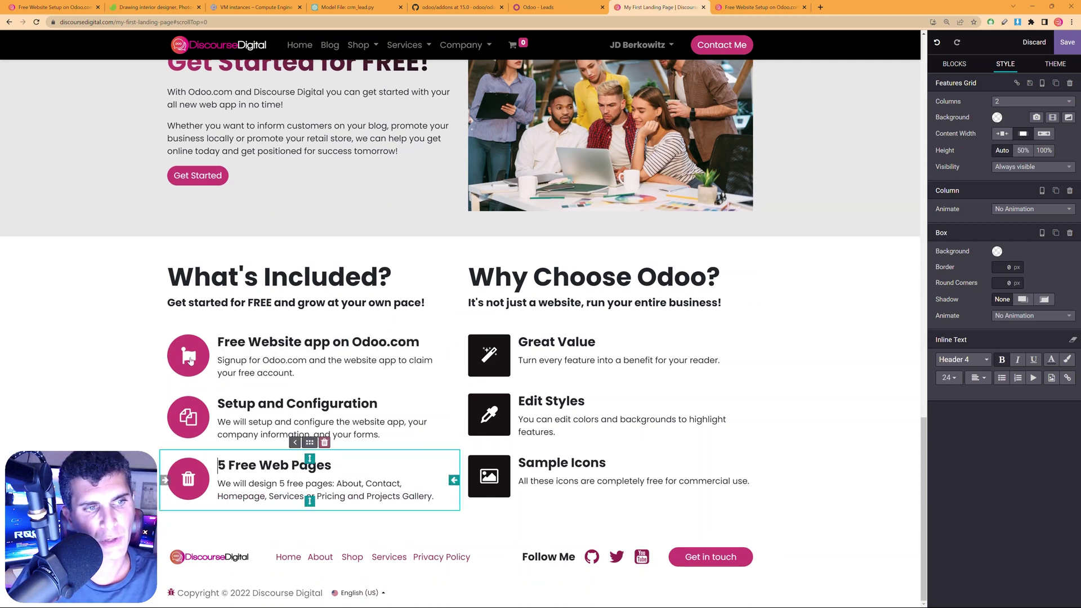
Replace the three icons under "What's Included?" with the magnifying glass, wrench and framed list pictograms, in that order.
left_click(191, 361)
double_click(191, 360)
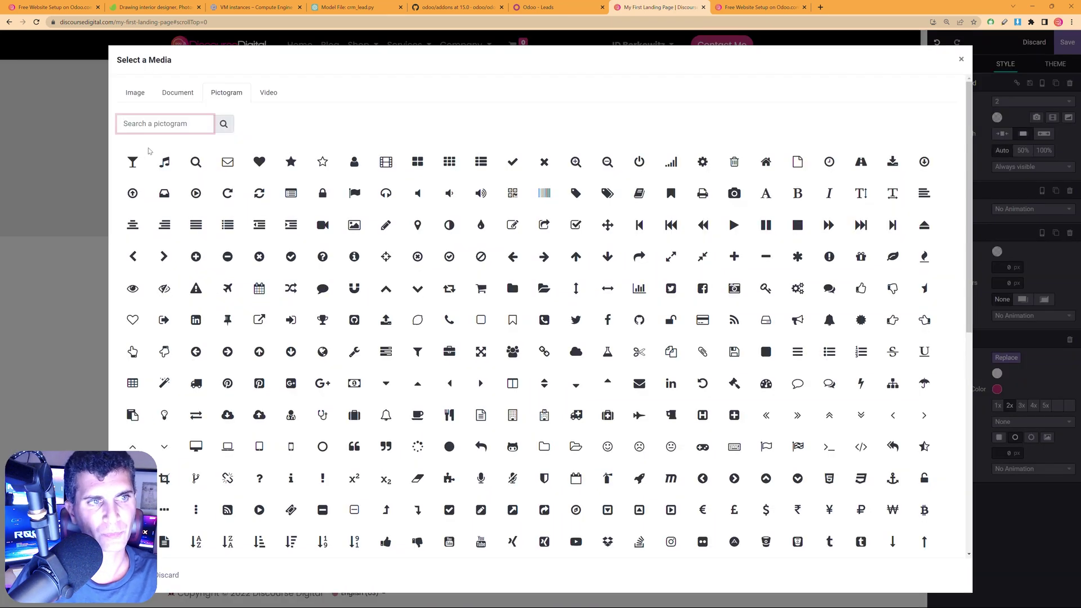
left_click(196, 162)
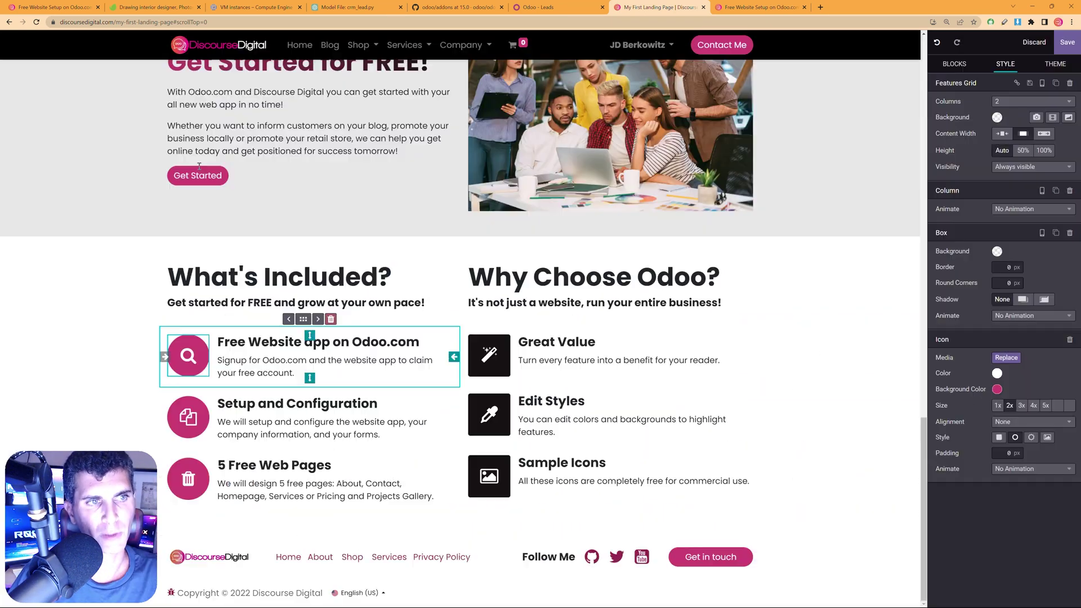
left_click(186, 417)
double_click(185, 417)
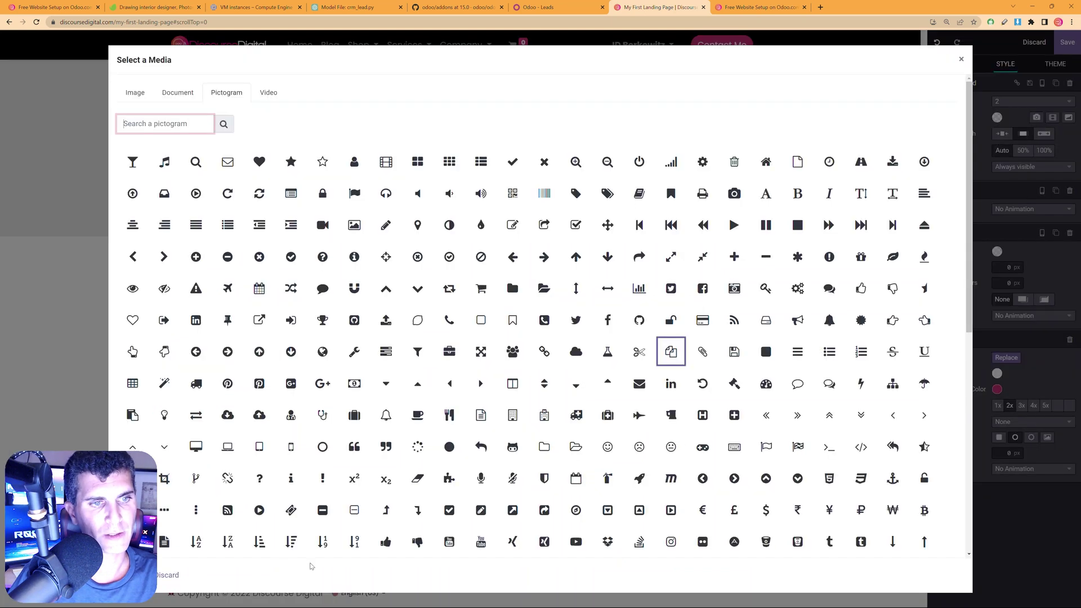
left_click(352, 361)
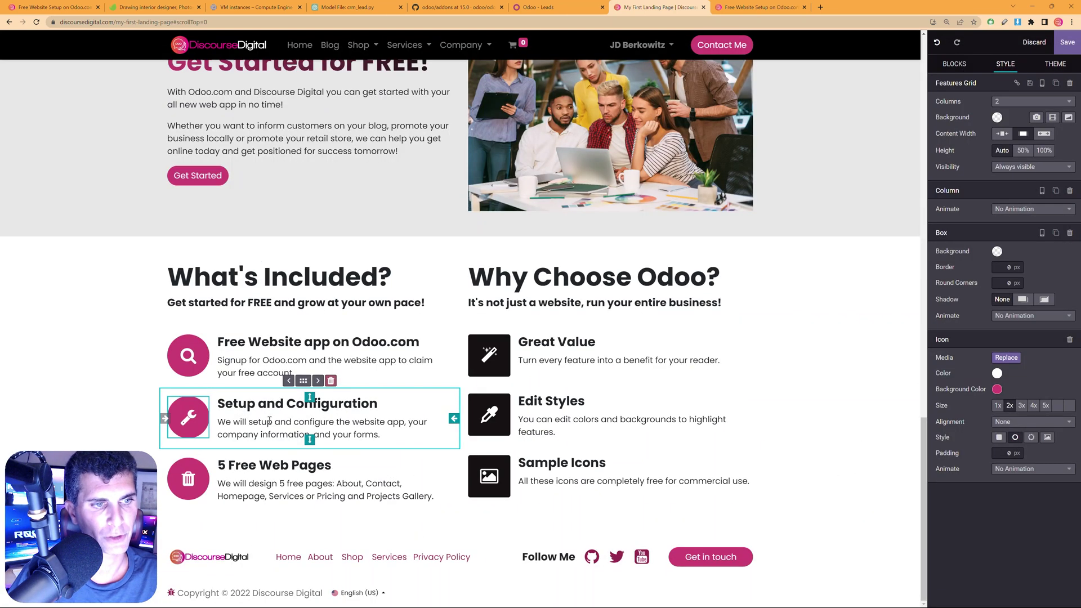
left_click(307, 463)
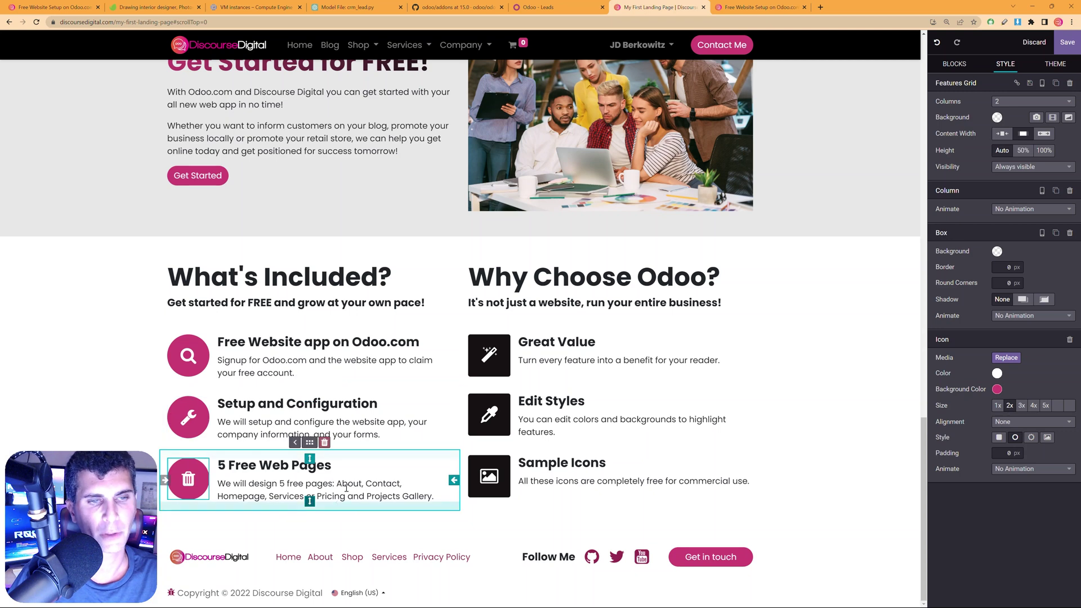
double_click(183, 495)
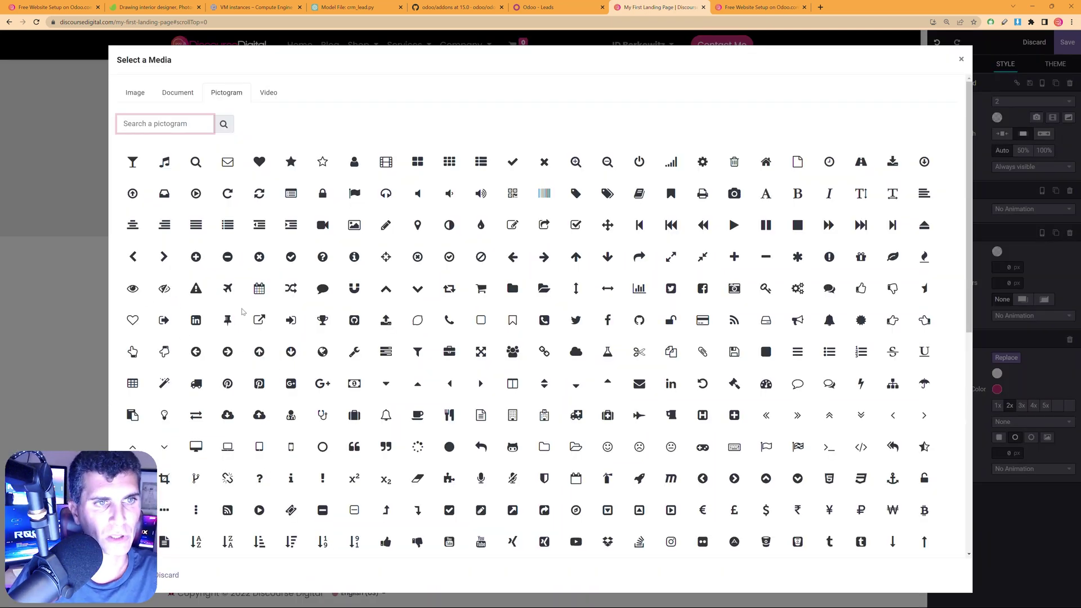
left_click(290, 194)
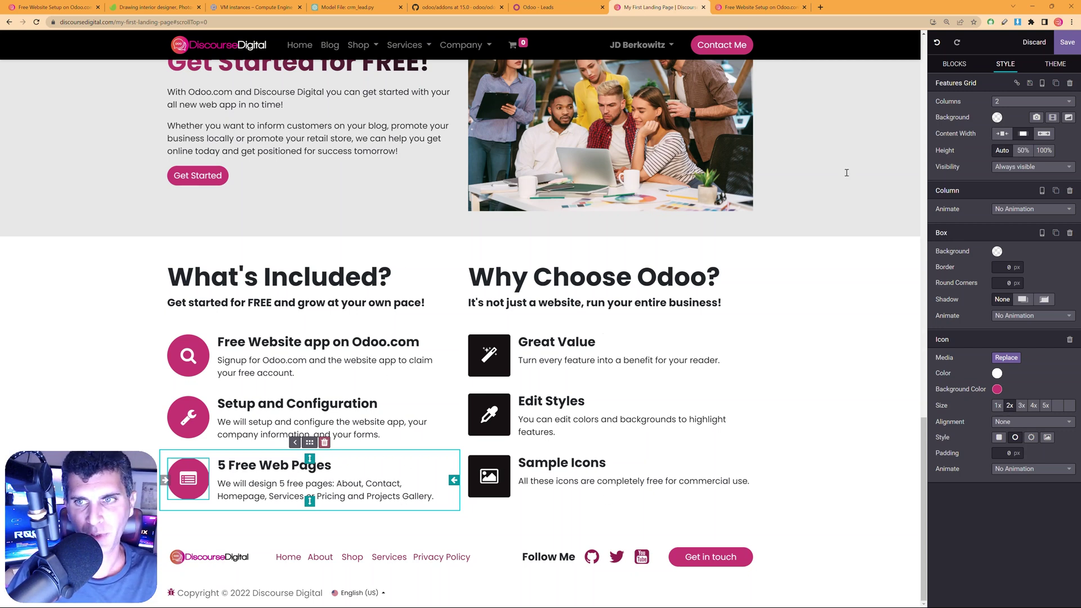
Duplicate the "5 Free Web Pages" feature box twice and undo both copies.
left_click(1056, 234)
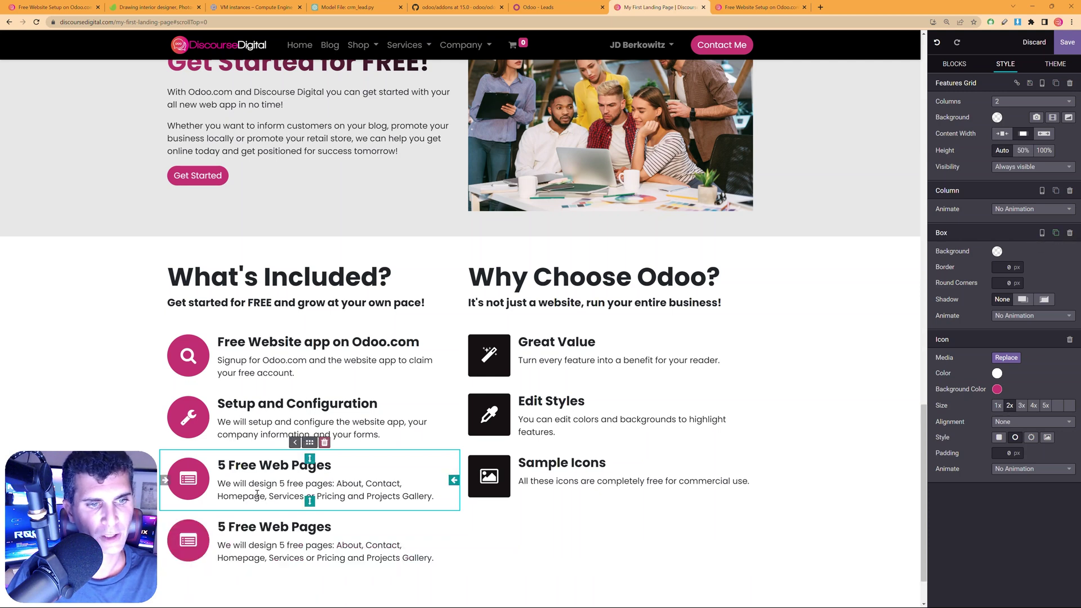
left_click(1055, 233)
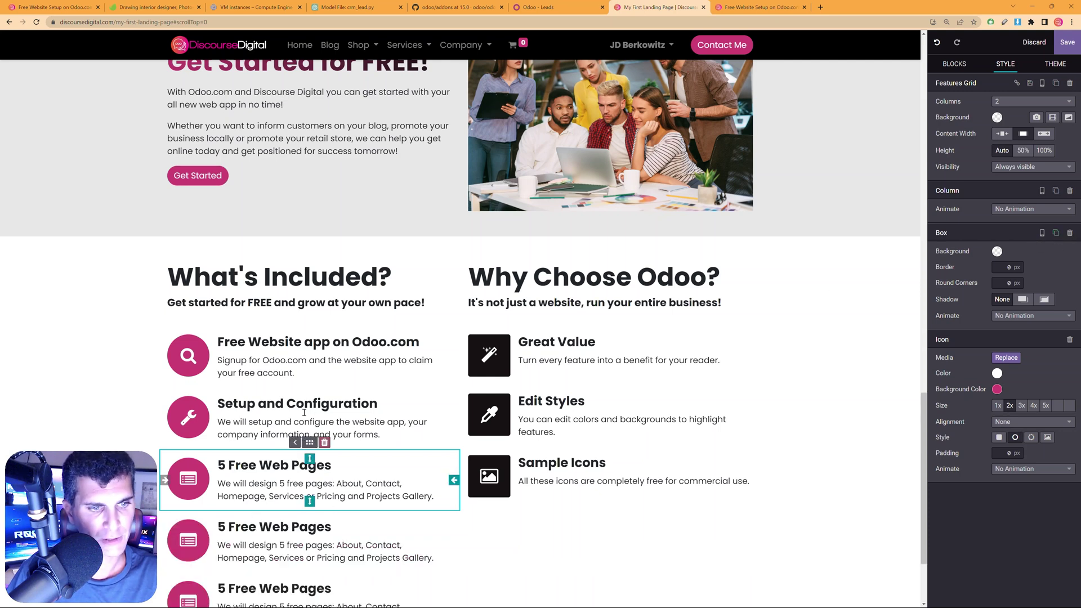
scroll(315, 467, "down", 2)
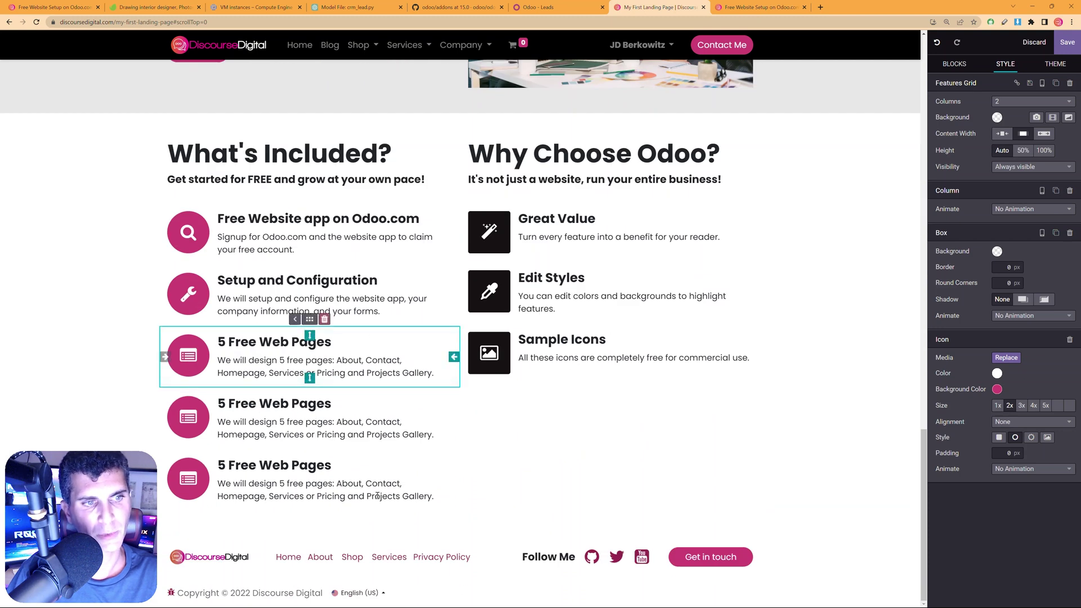
left_click(938, 45)
left_click(938, 45)
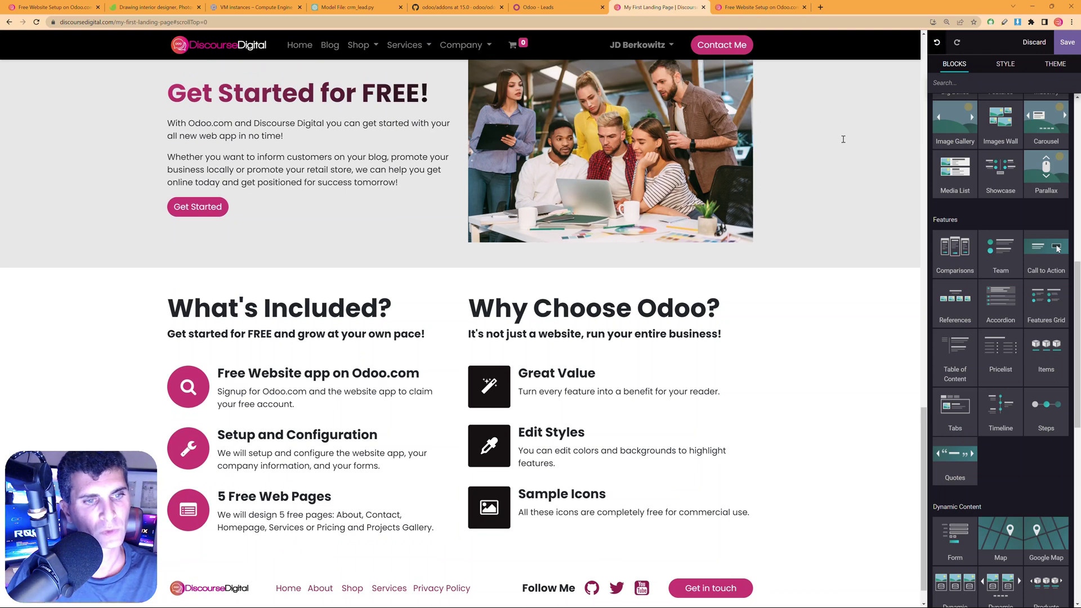
Save the landing page and review it from the banner down to the feature lists.
left_click(1068, 44)
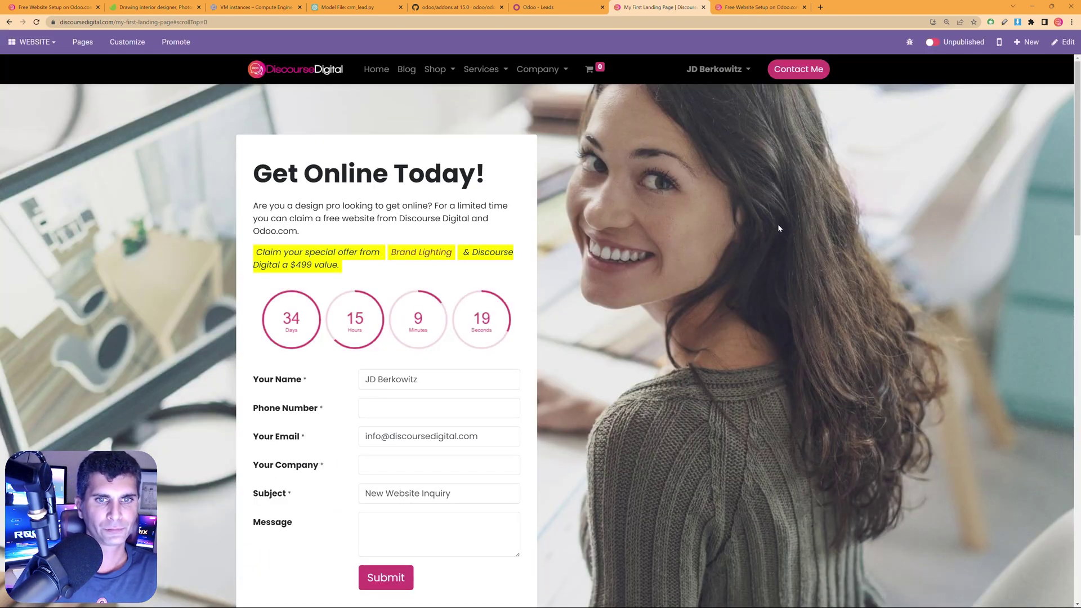
scroll(771, 205, "down", 8)
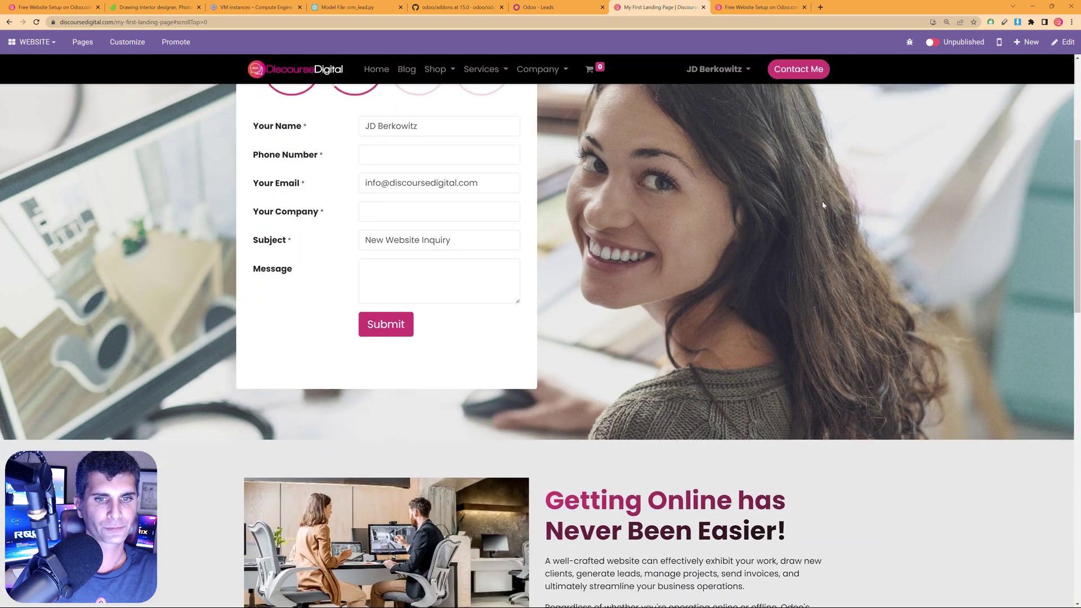
scroll(788, 214, "down", 14)
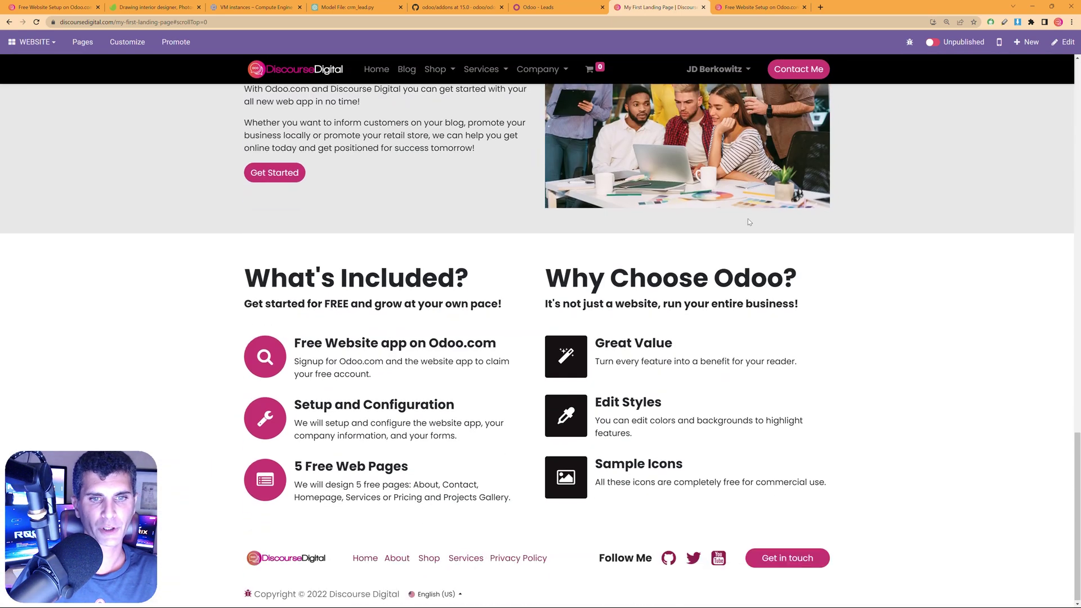
Check the offer page's "A Special Offer for Design Pros" section and reopen the landing page for editing.
left_click(749, 6)
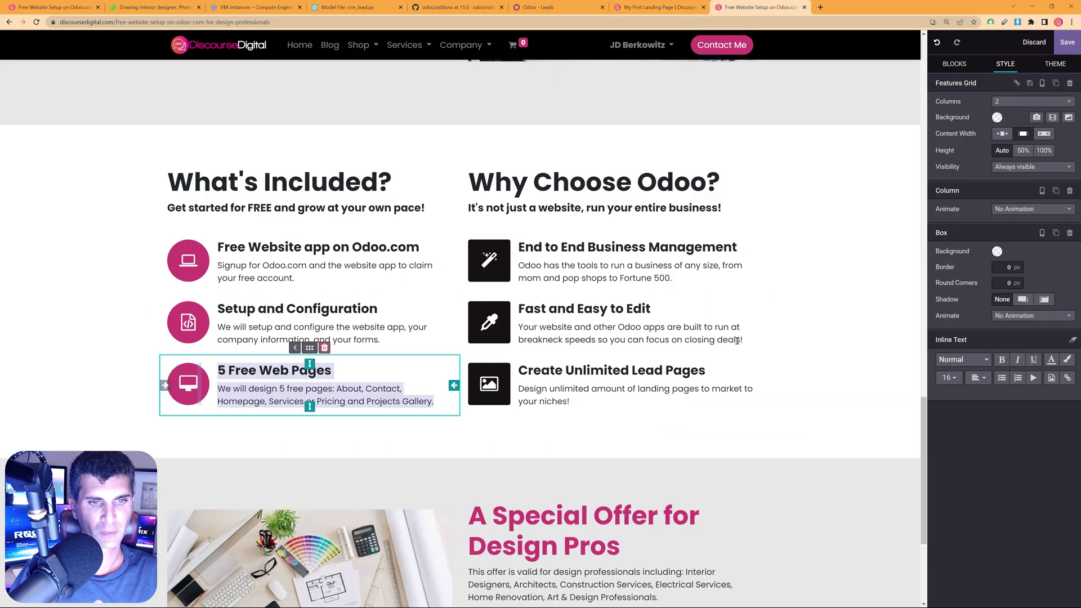
scroll(708, 357, "down", 3)
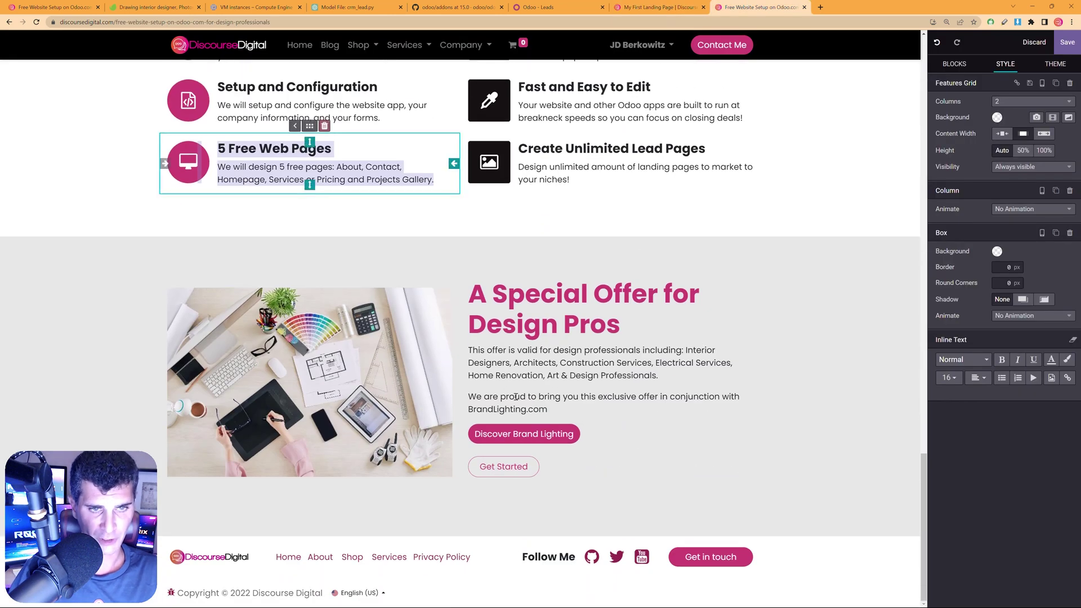
left_click(672, 5)
left_click(1066, 41)
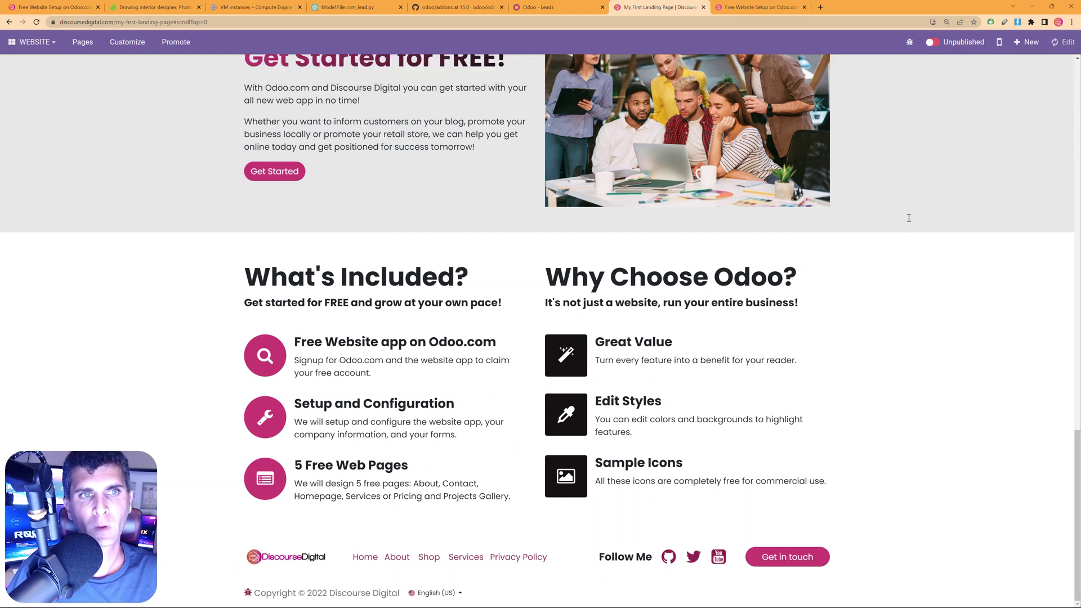
left_click(1064, 41)
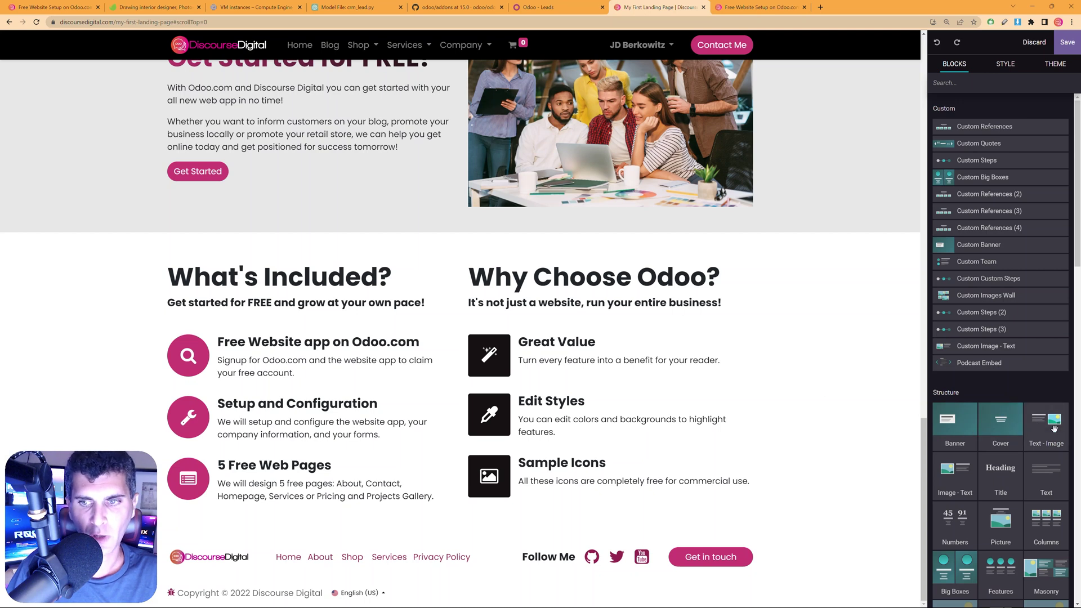
Add an Image - Text block below the feature lists, matching the offer page, and remove its background shape.
left_click(759, 6)
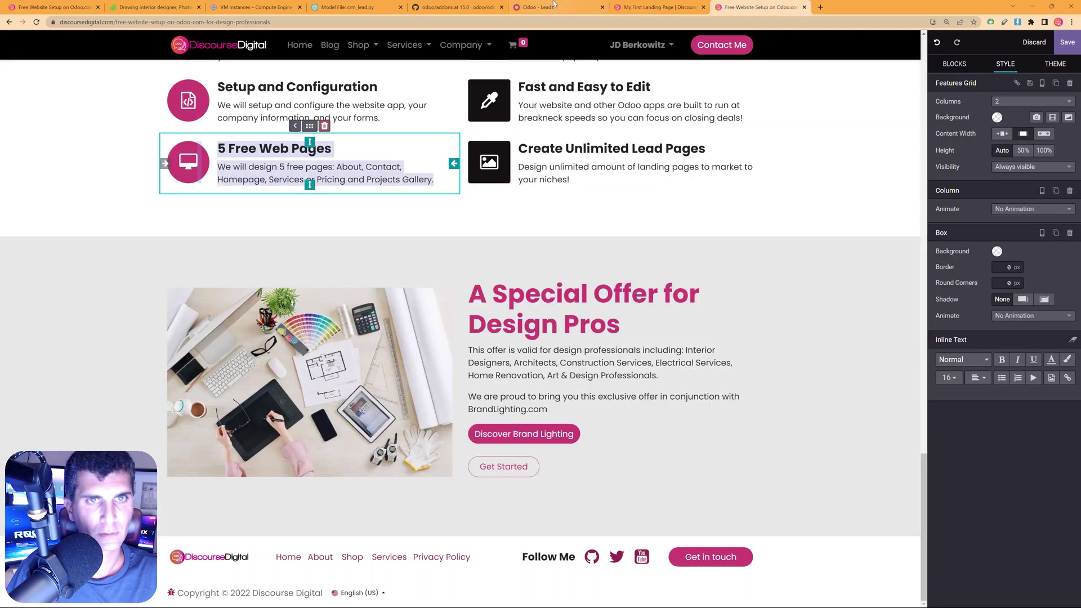
left_click(659, 7)
left_click_drag(950, 471, 544, 532)
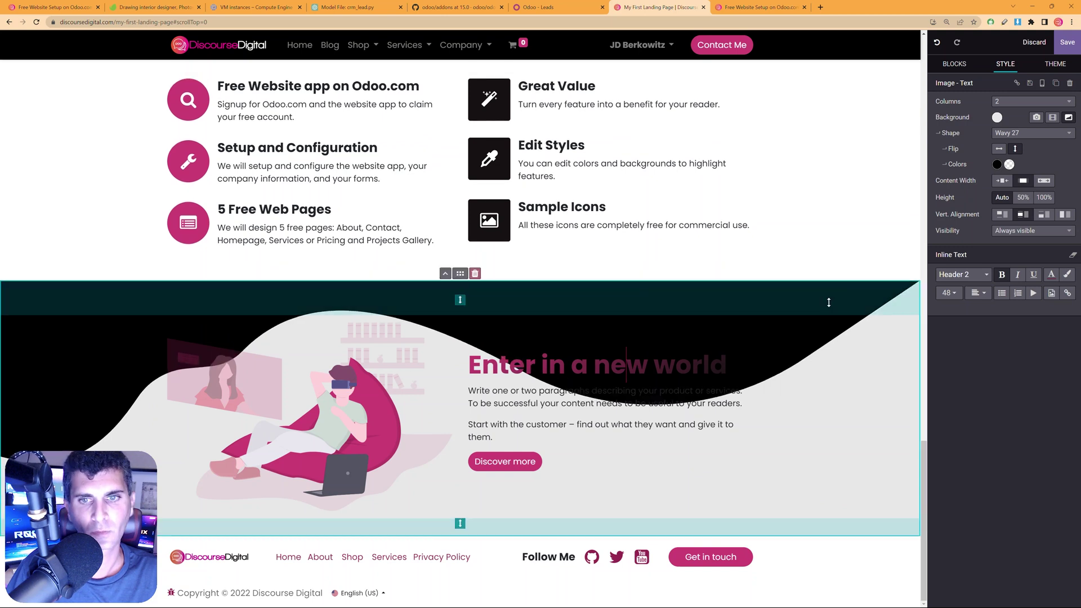
left_click(1069, 117)
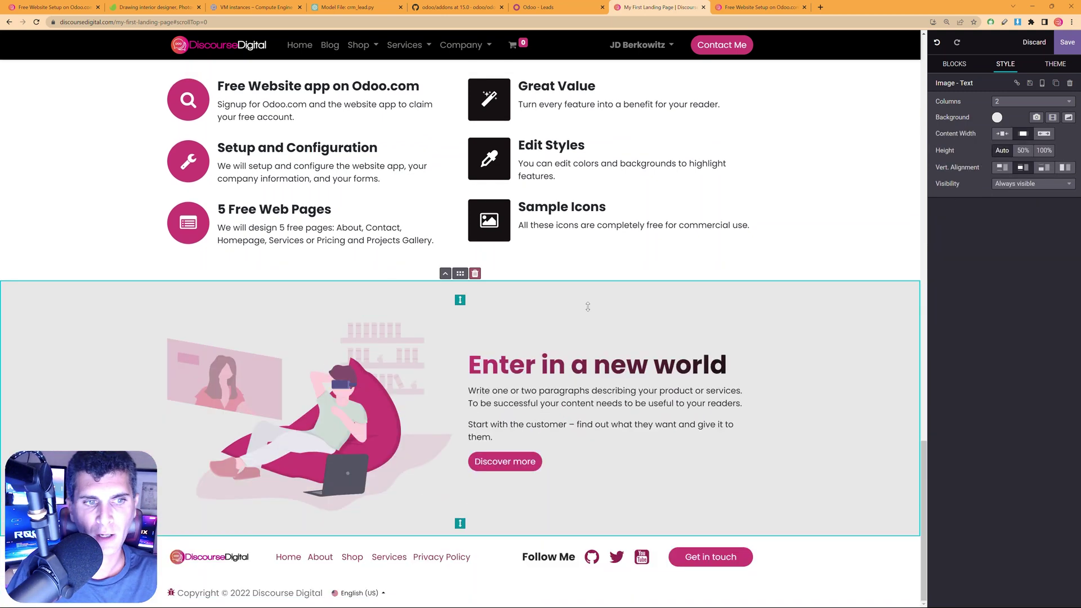
Replace the new block's illustration with the overhead design-desk photo and return to the offer page's "A Special Offer for Design Pros" section.
left_click(406, 400)
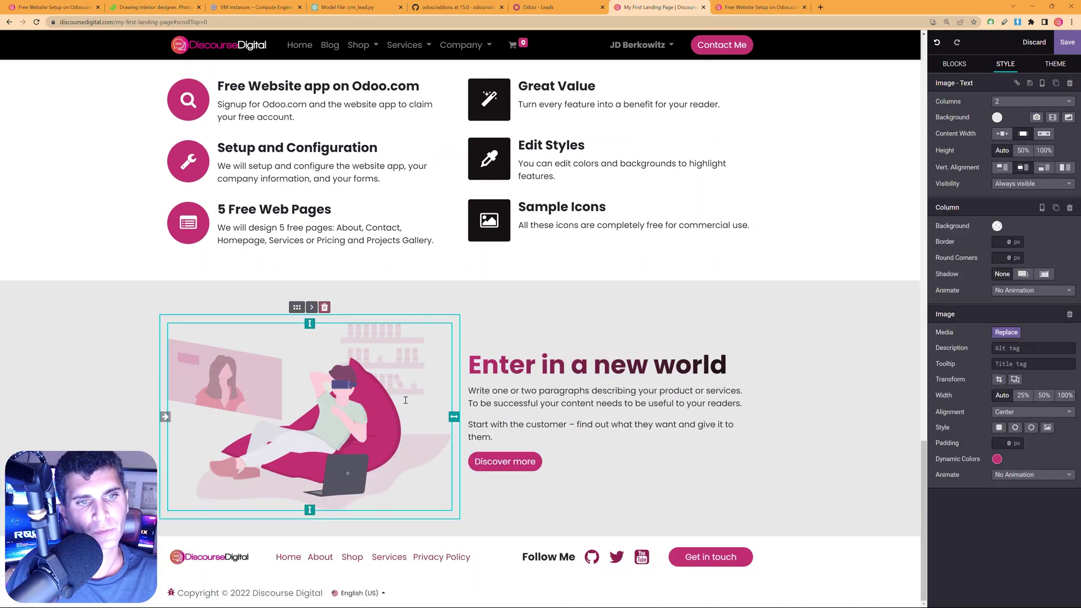
double_click(434, 434)
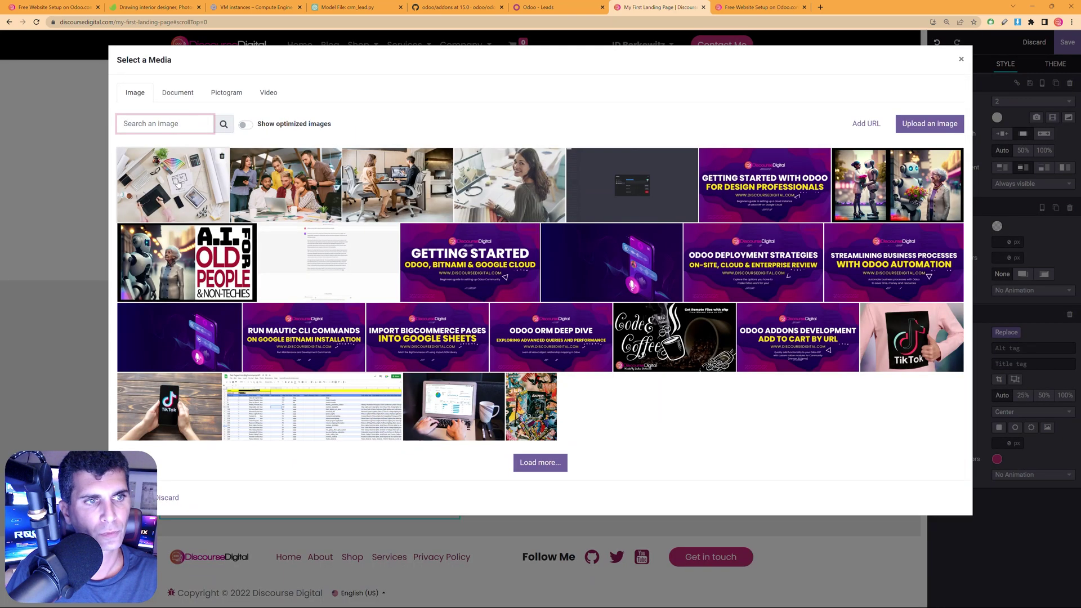
left_click(178, 184)
key("ctrl+Tab")
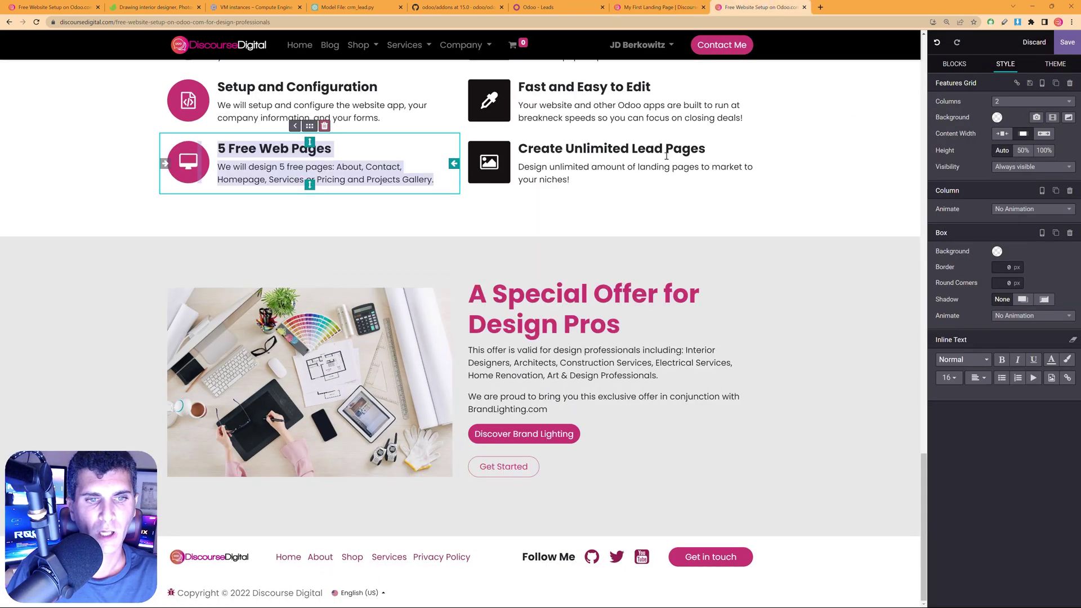
Replace the new block's "Enter in a new world" heading with the offer page's heading "A Special Offer for Design Pros".
left_click_drag(477, 292, 642, 328)
key("ctrl+c")
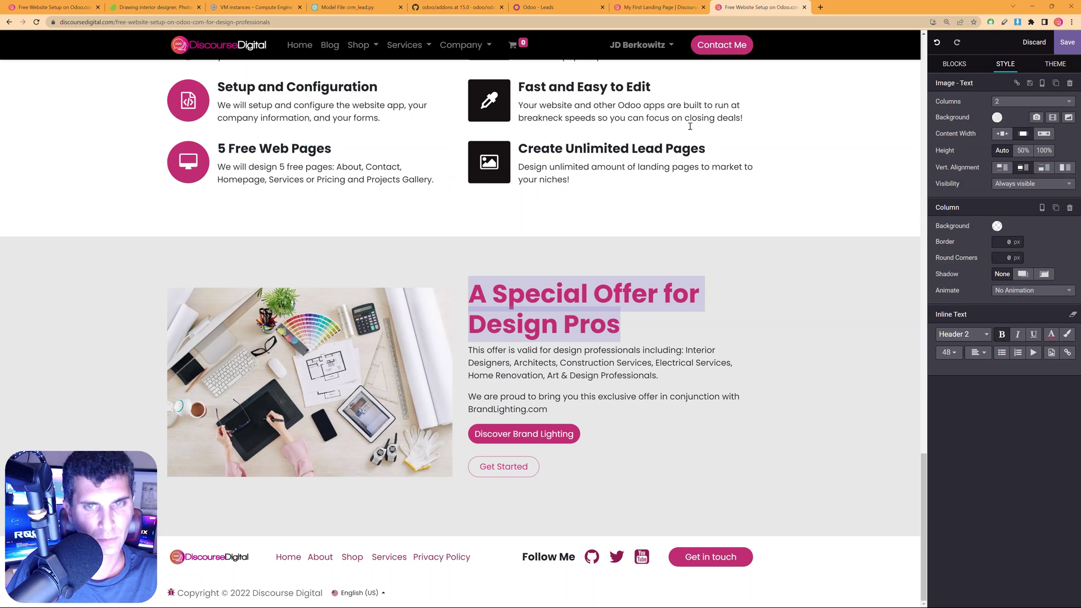
left_click(669, 7)
triple_click(571, 361)
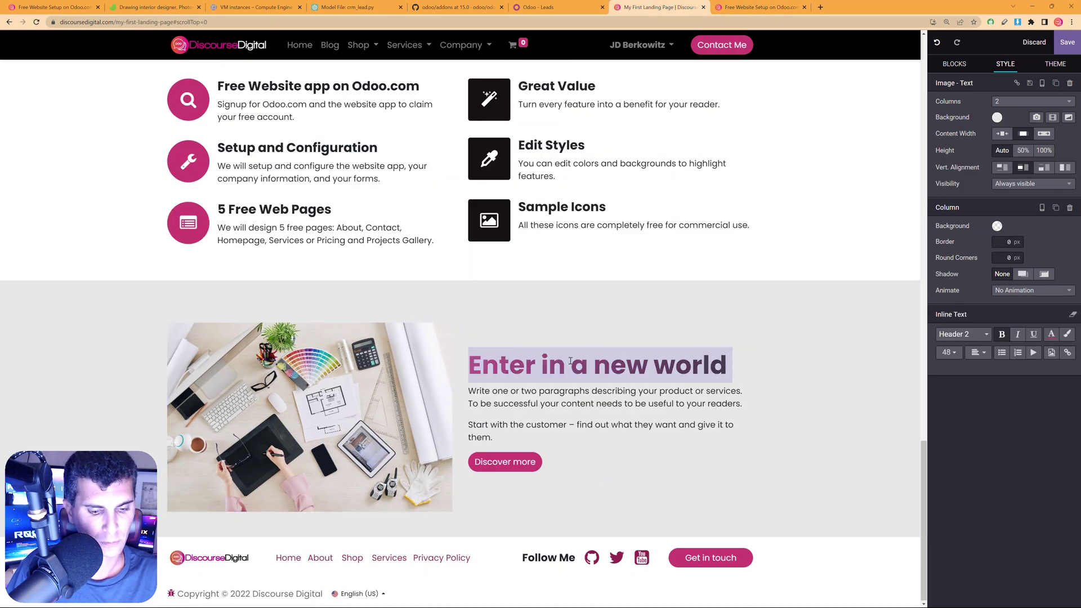
key("ctrl+v")
Replace the new block's placeholder paragraphs with the offer page's two paragraphs on design professionals and BrandLighting.com, removing the extra blank line.
key("ctrl+Tab")
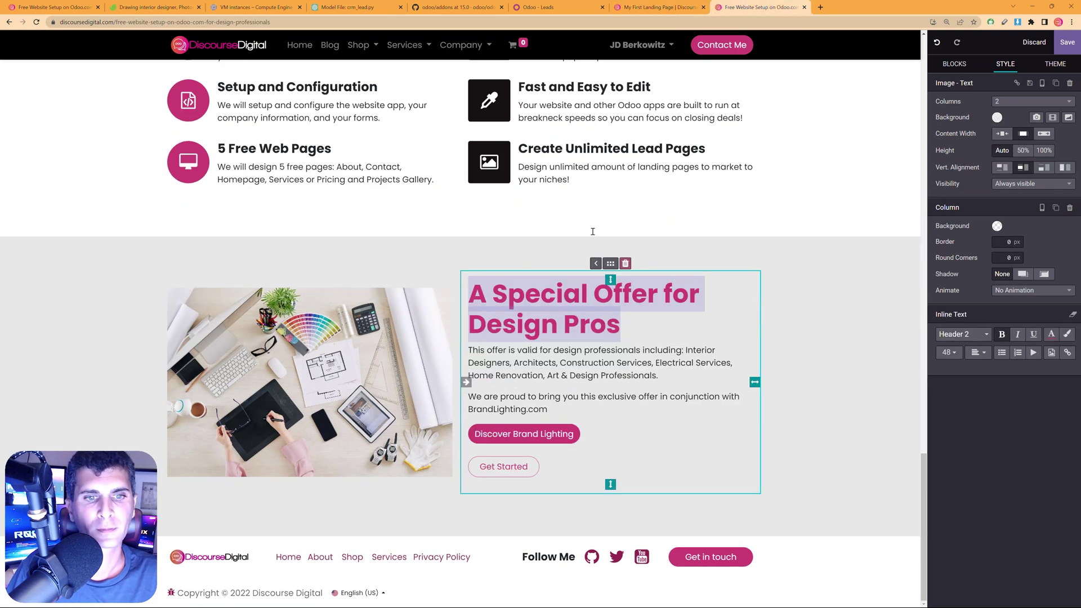
left_click_drag(548, 409, 468, 350)
key("ctrl+c")
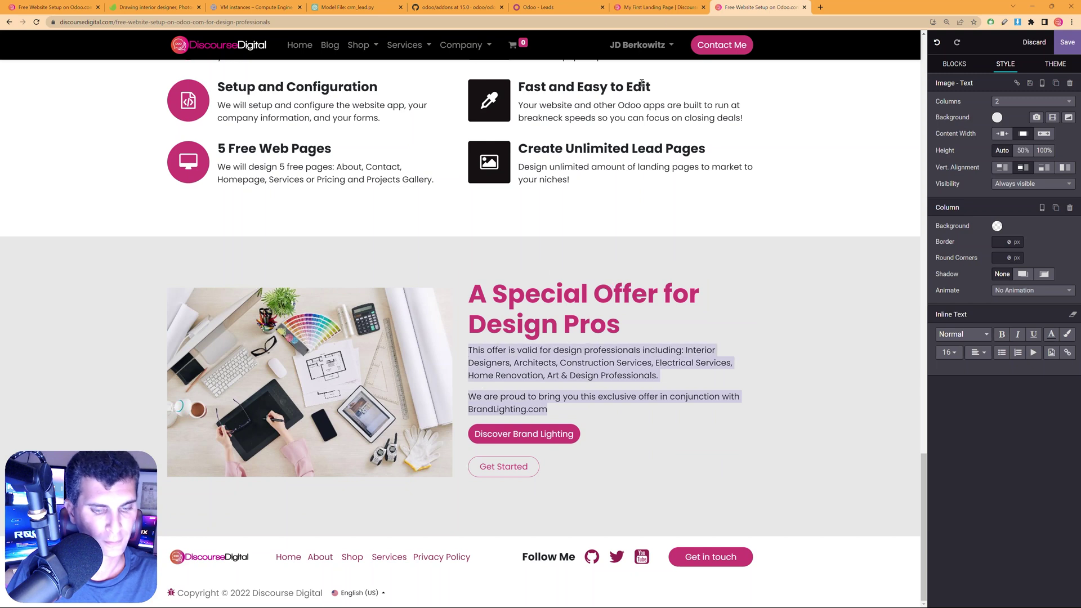
left_click(693, 4)
left_click(542, 436)
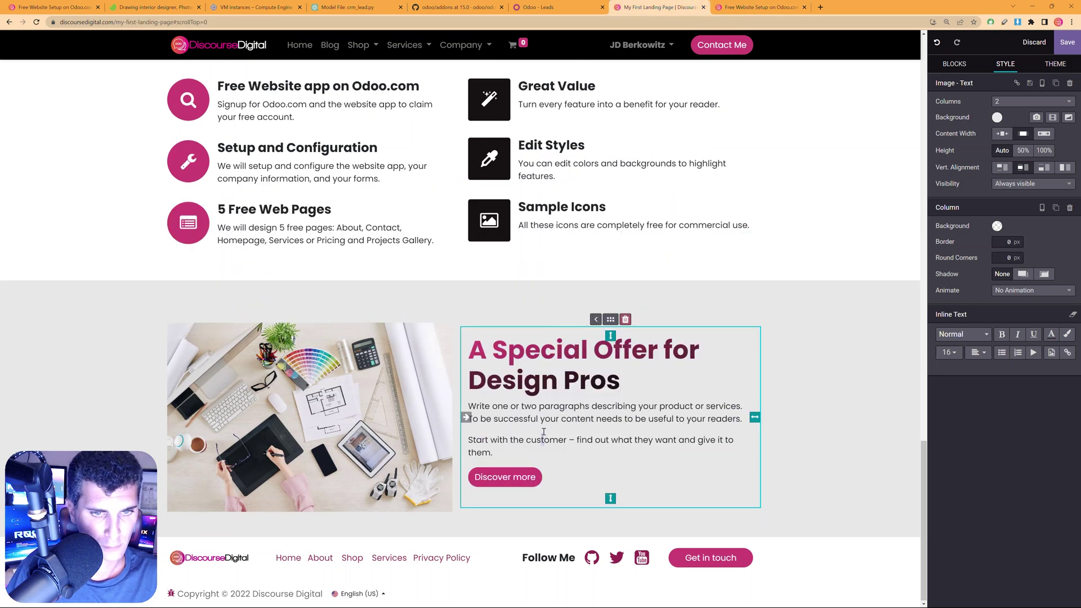
left_click_drag(502, 451, 469, 403)
key("ctrl+v")
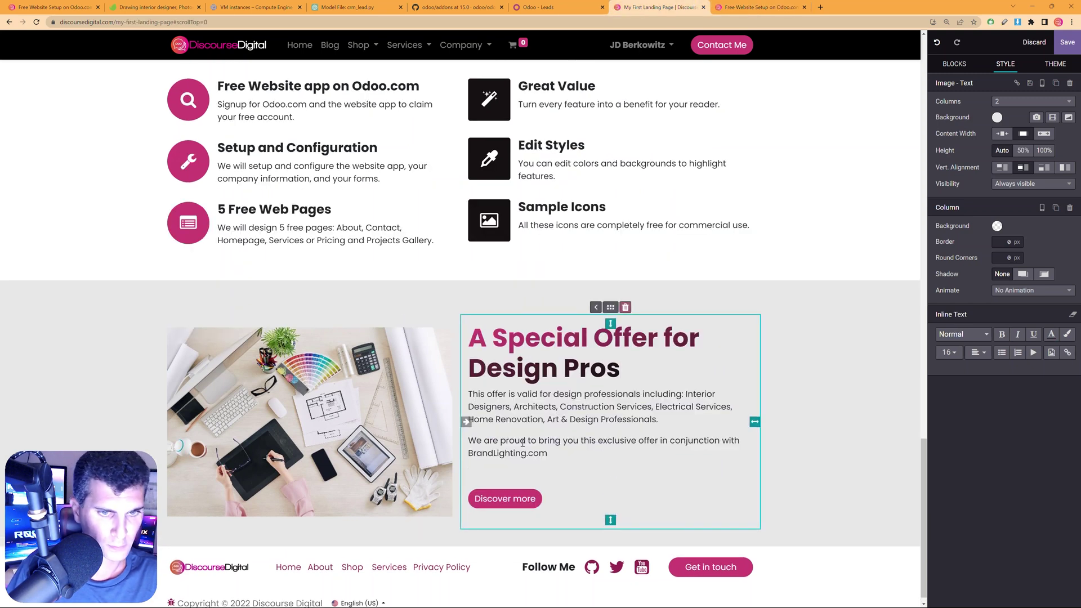
key("BackSpace")
Relabel the "Discover more" button in the special offer block as "Learn More".
left_click(510, 482)
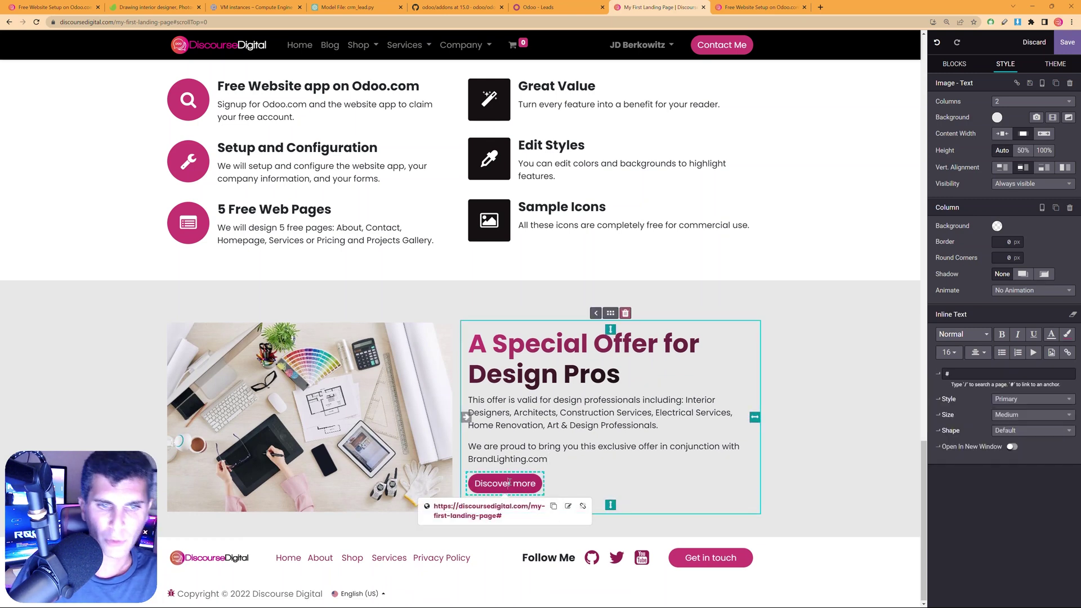
key("End")
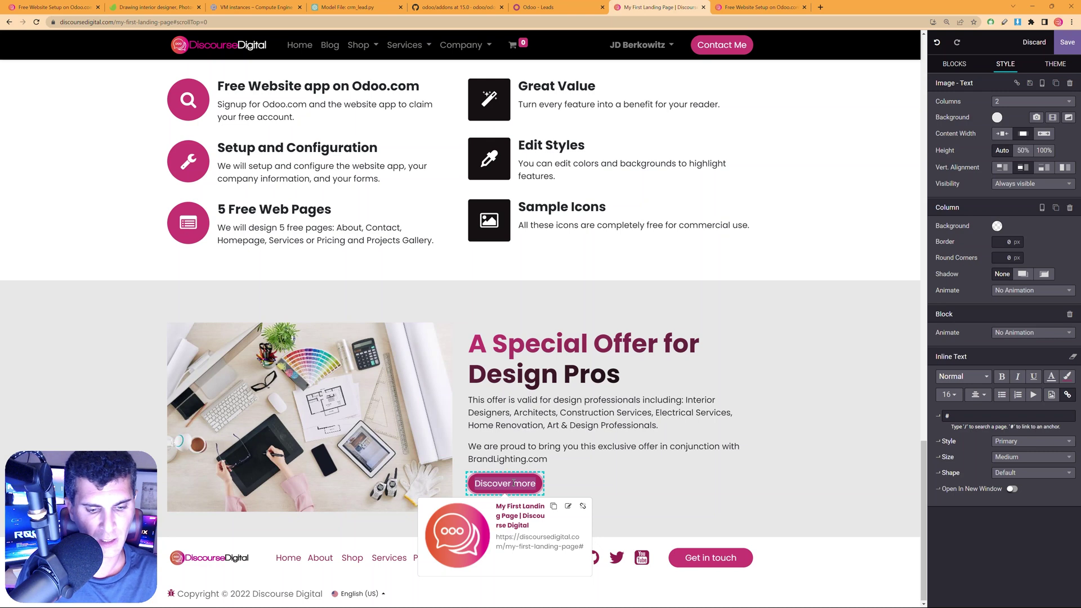
key("shift+Home")
type("Learn More")
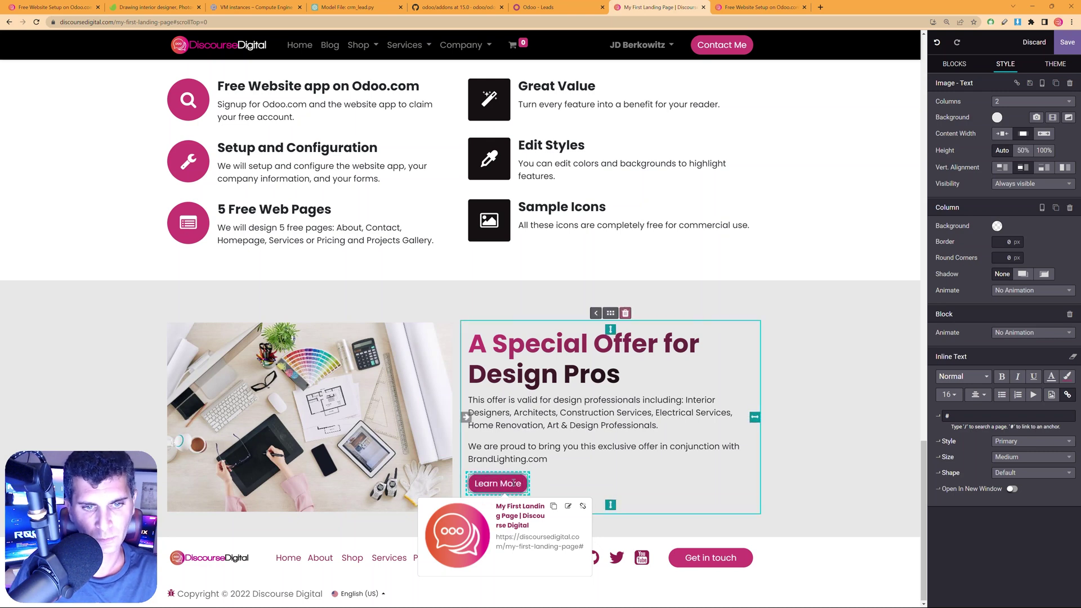
left_click(965, 417)
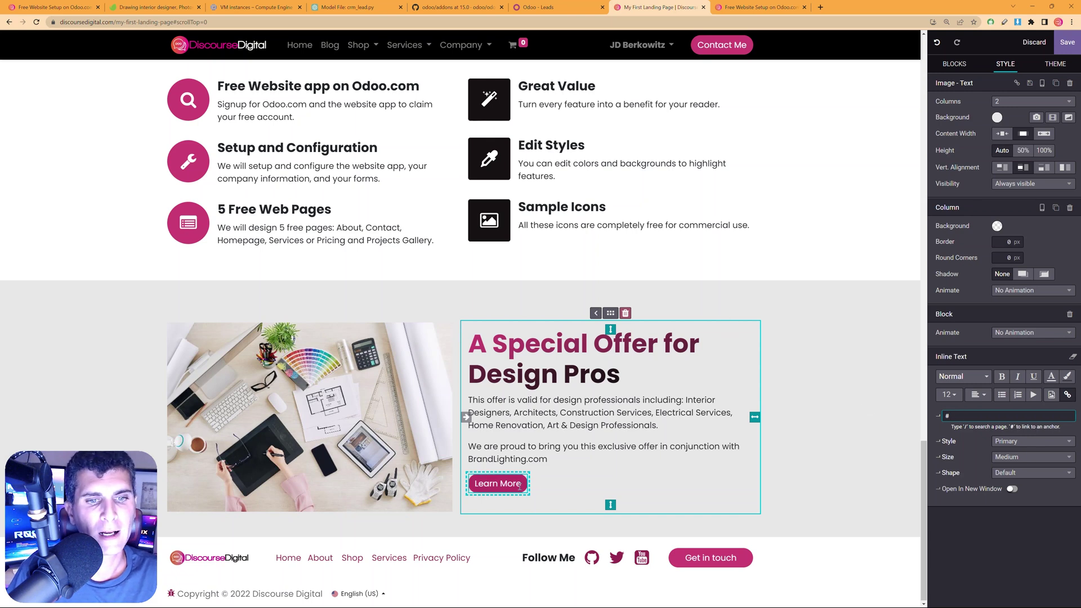
Add a new line reading "Get Started" below the Learn More button.
left_click(497, 483)
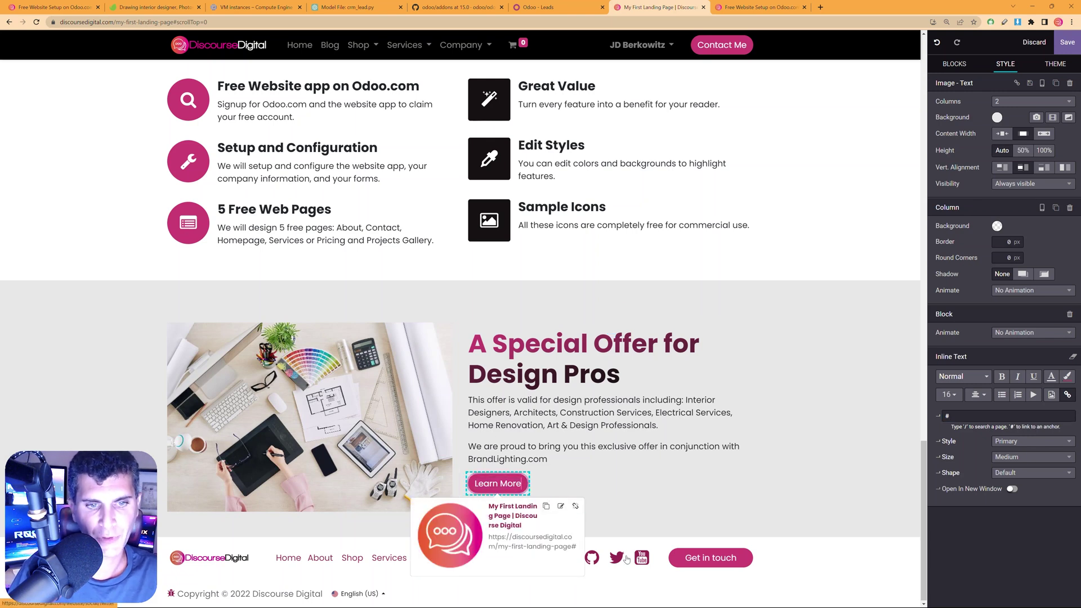
left_click(626, 527)
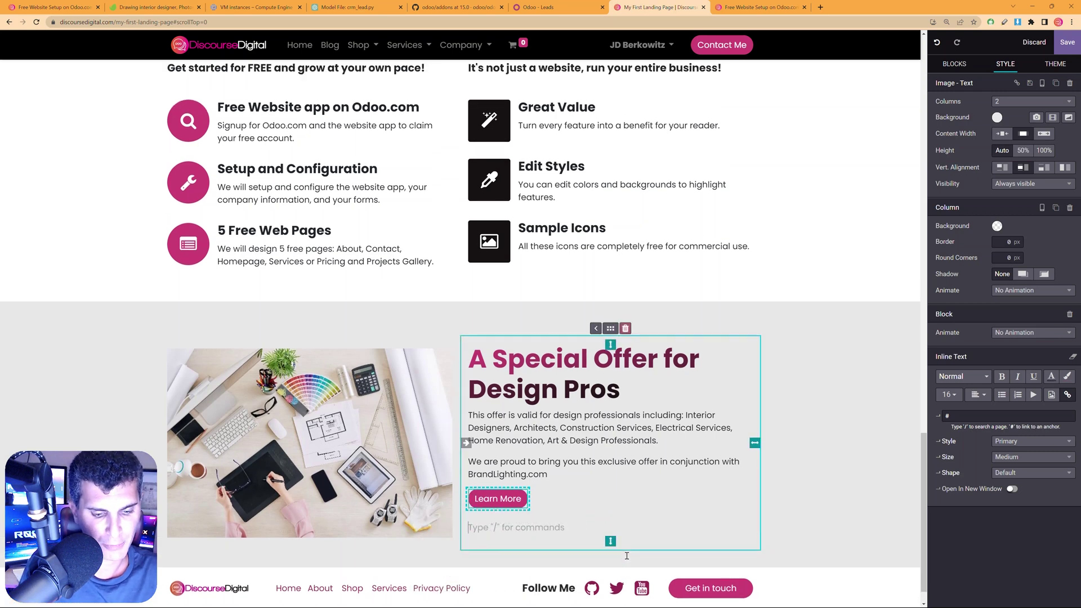
type("Get Started")
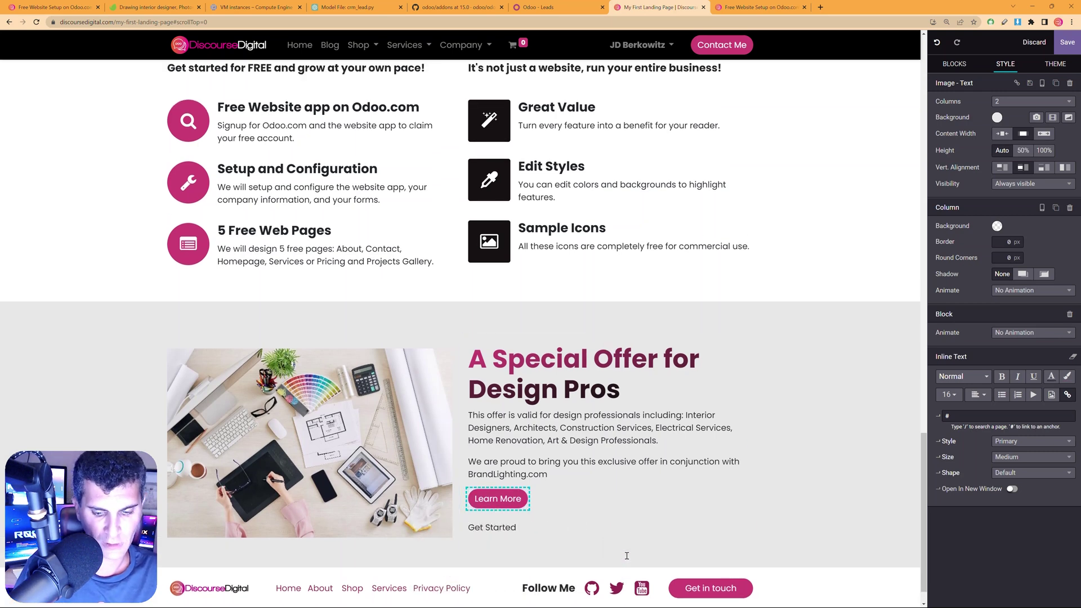
Turn the "Get Started" text into a link to the page's #top anchor.
key("shift+Home")
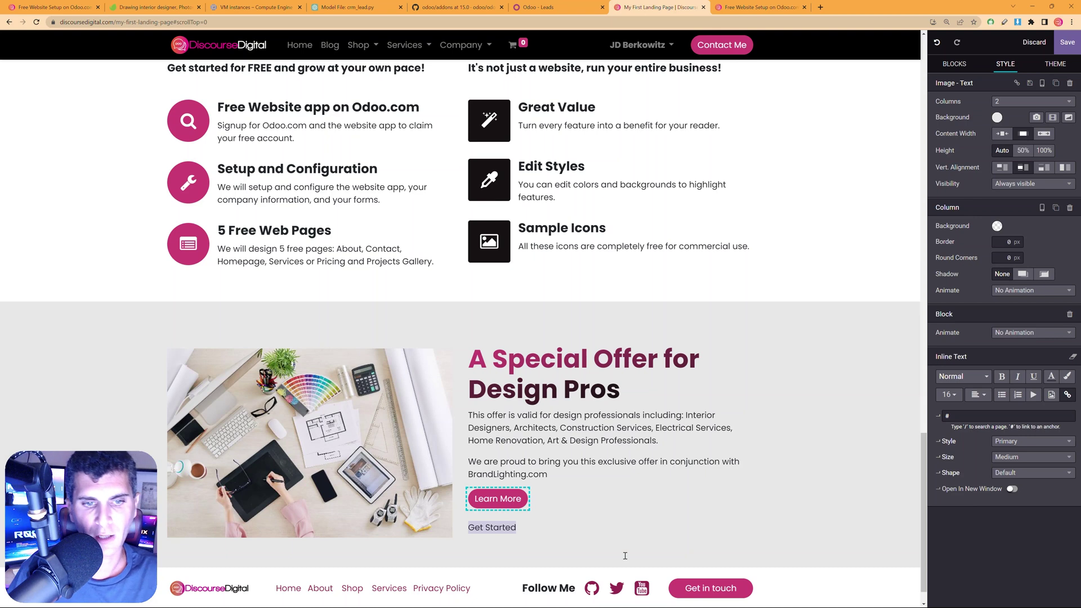
left_click(502, 539)
left_click_drag(519, 522, 463, 524)
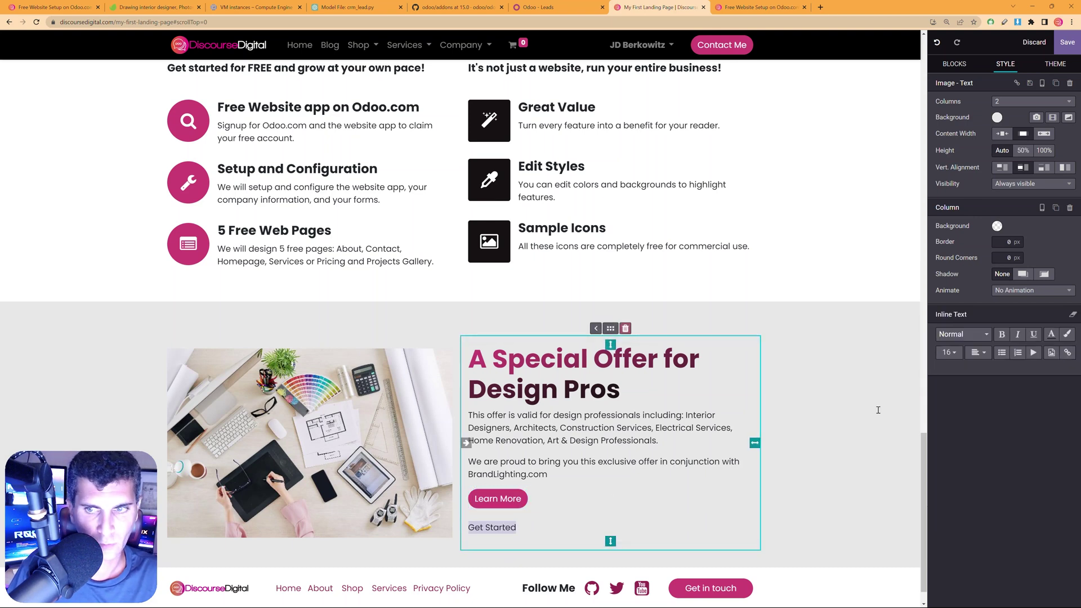
left_click(1068, 353)
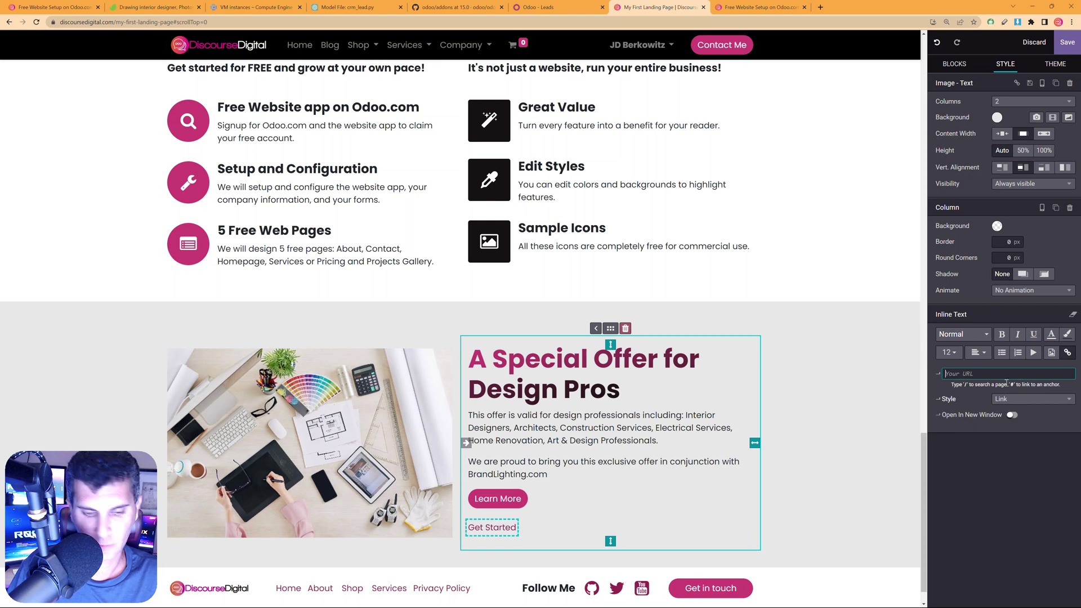
type("#")
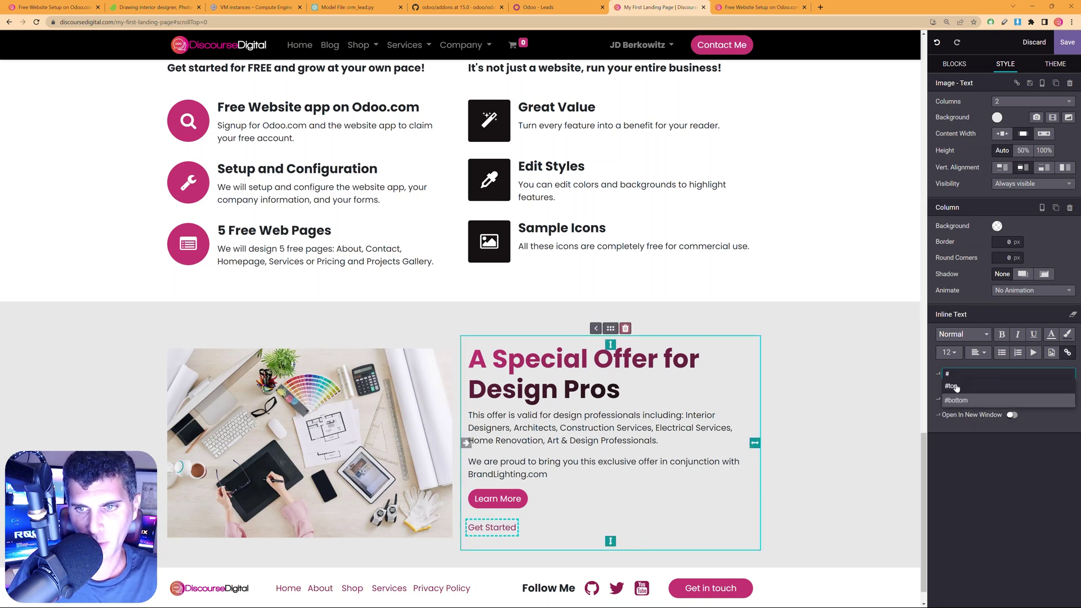
left_click(956, 388)
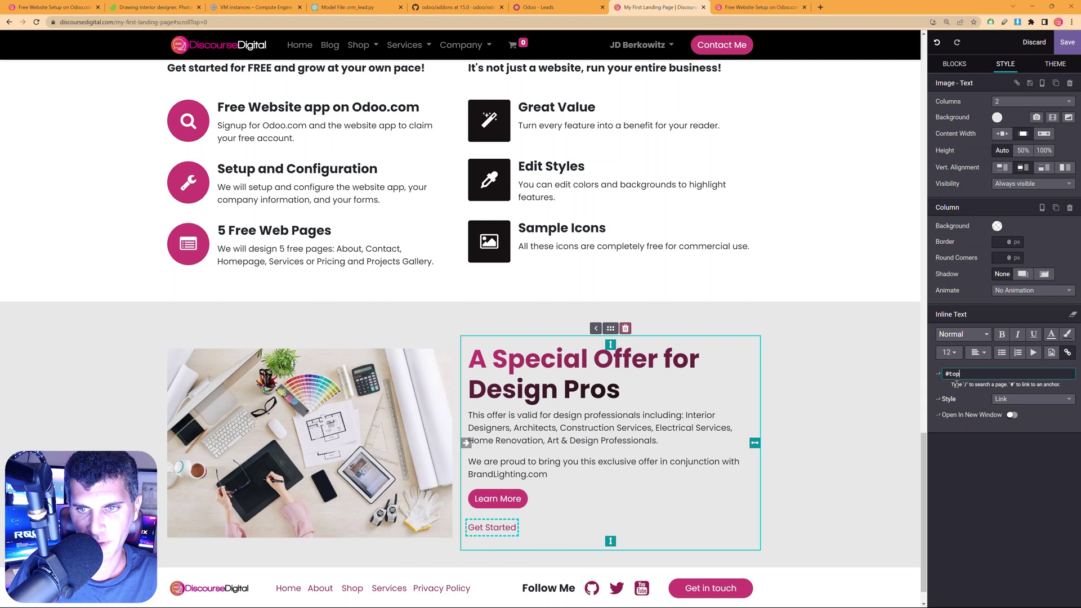
Style the Get Started link as a Primary button with the Outline + Rounded shape.
left_click(1011, 400)
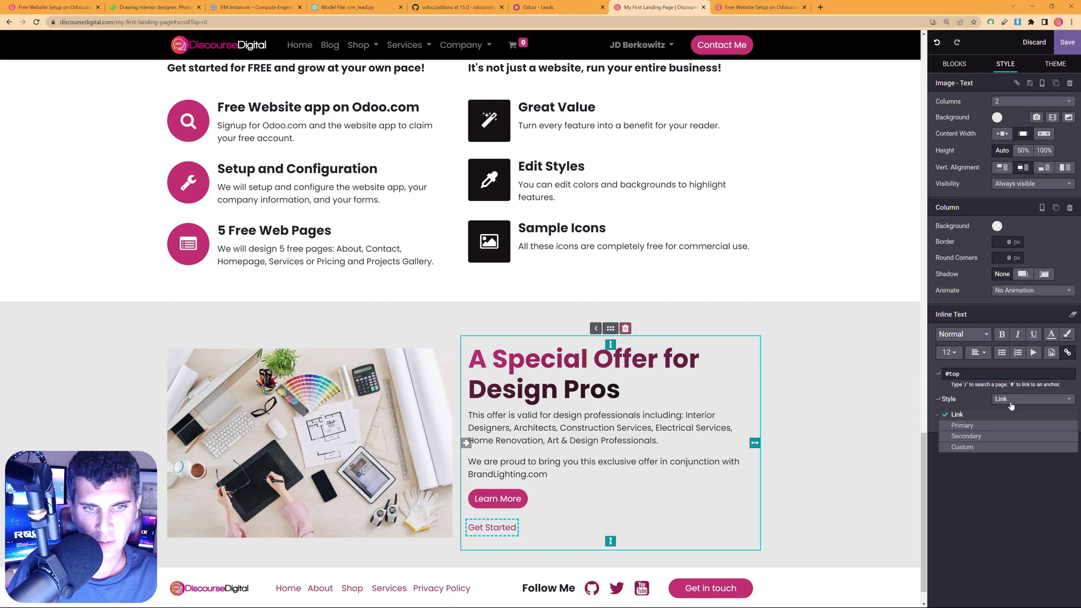
left_click(976, 431)
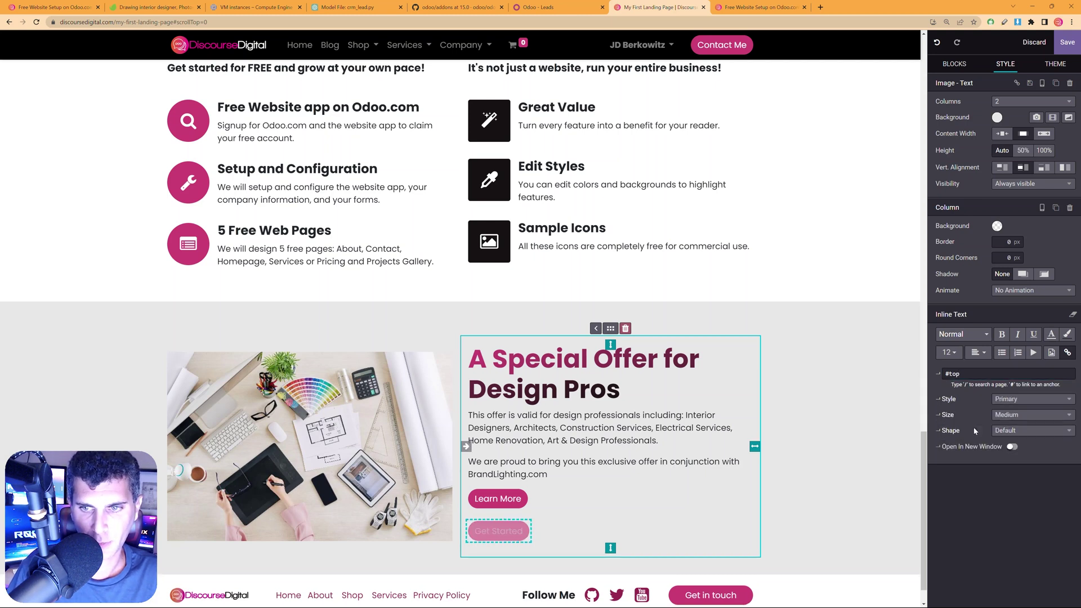
left_click(1012, 431)
left_click(984, 481)
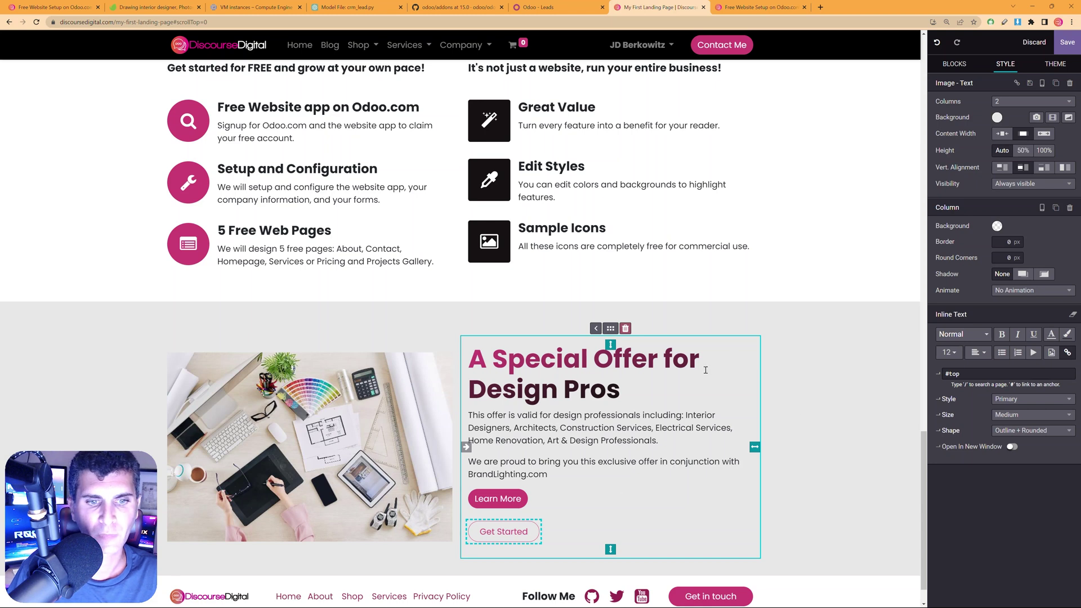
Save the landing page and test the Get Started button in the special offer section.
left_click(1068, 43)
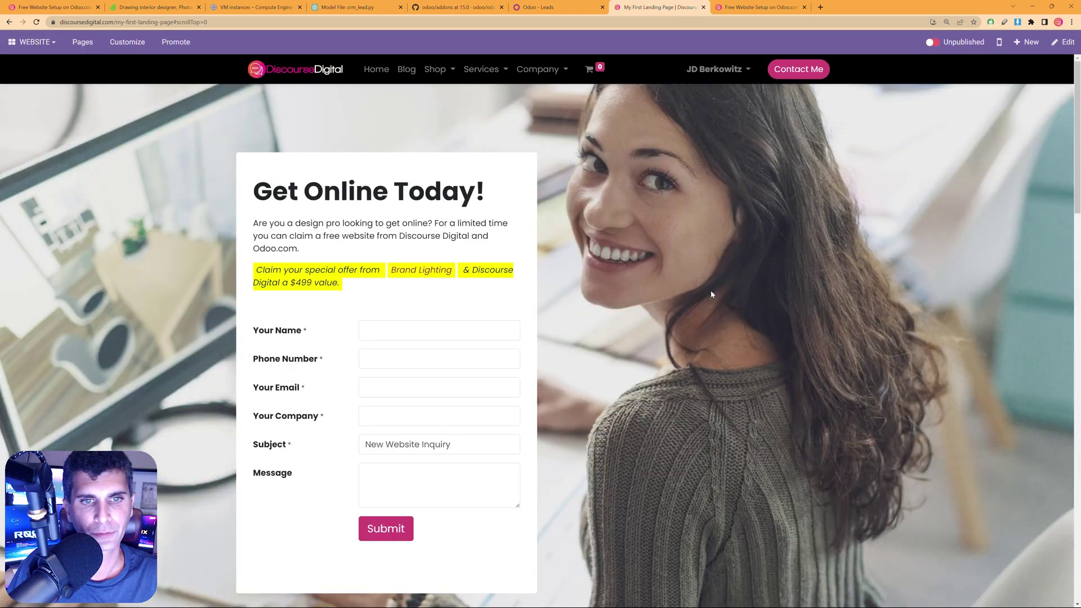
scroll(734, 372, "down", 20)
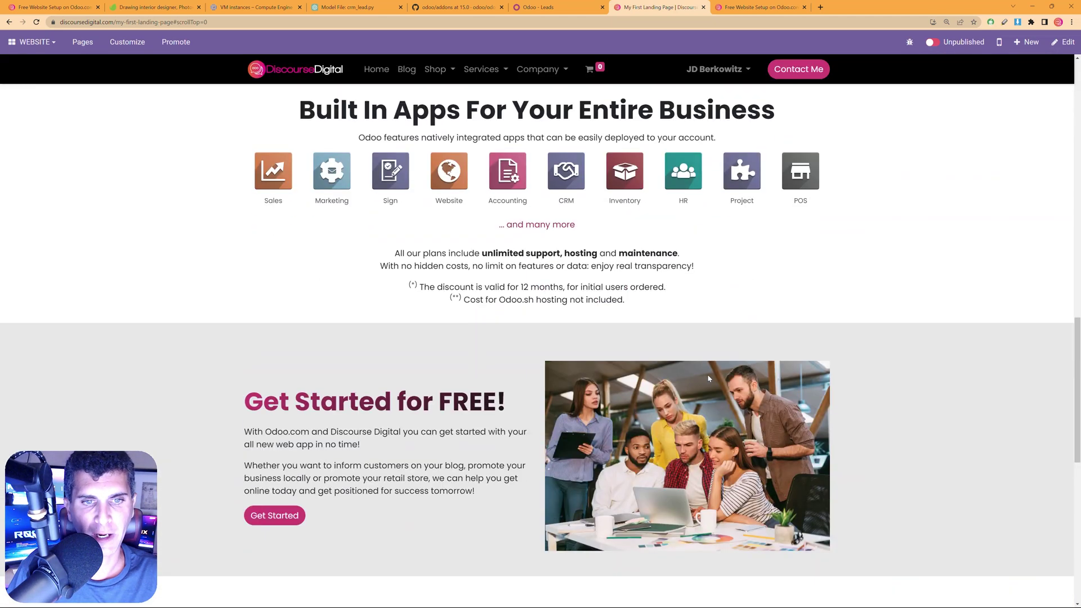
scroll(717, 384, "down", 8)
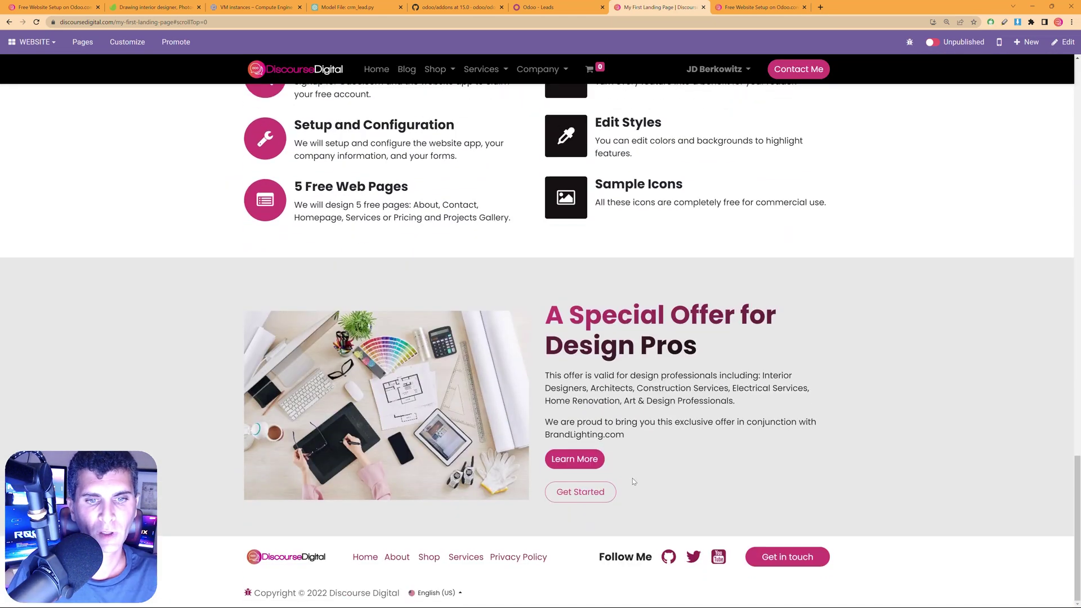
left_click(590, 495)
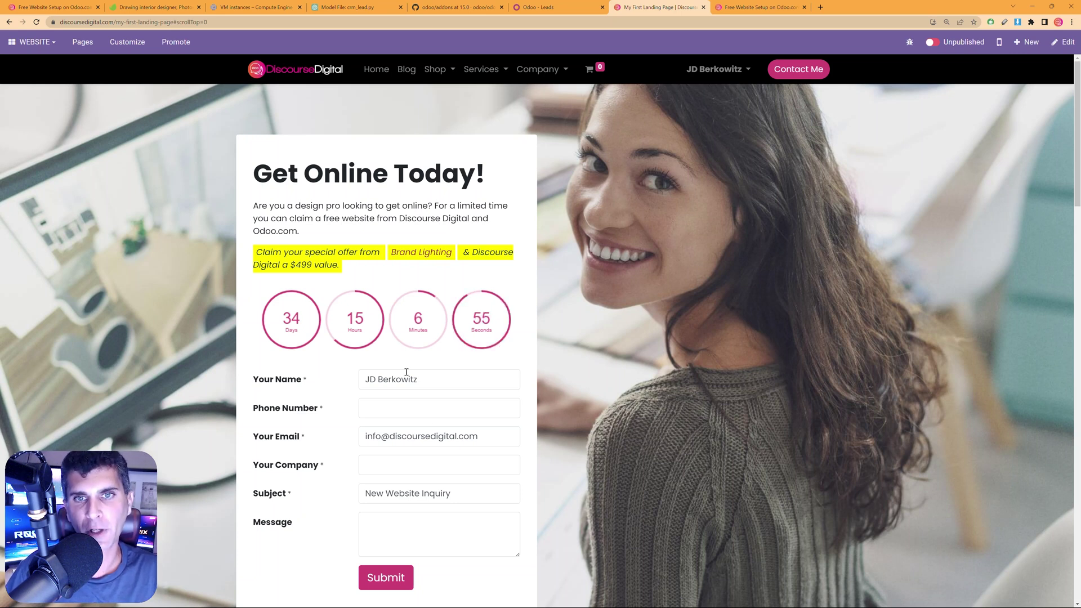
Publish the landing page and open its address in a new incognito window.
left_click(932, 42)
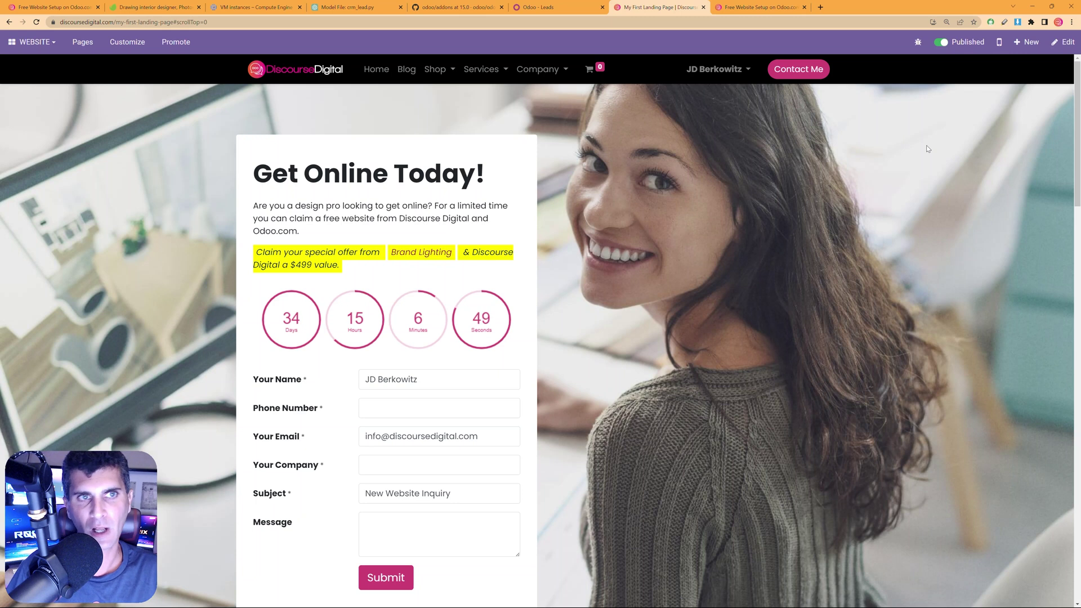
key("ctrl+l")
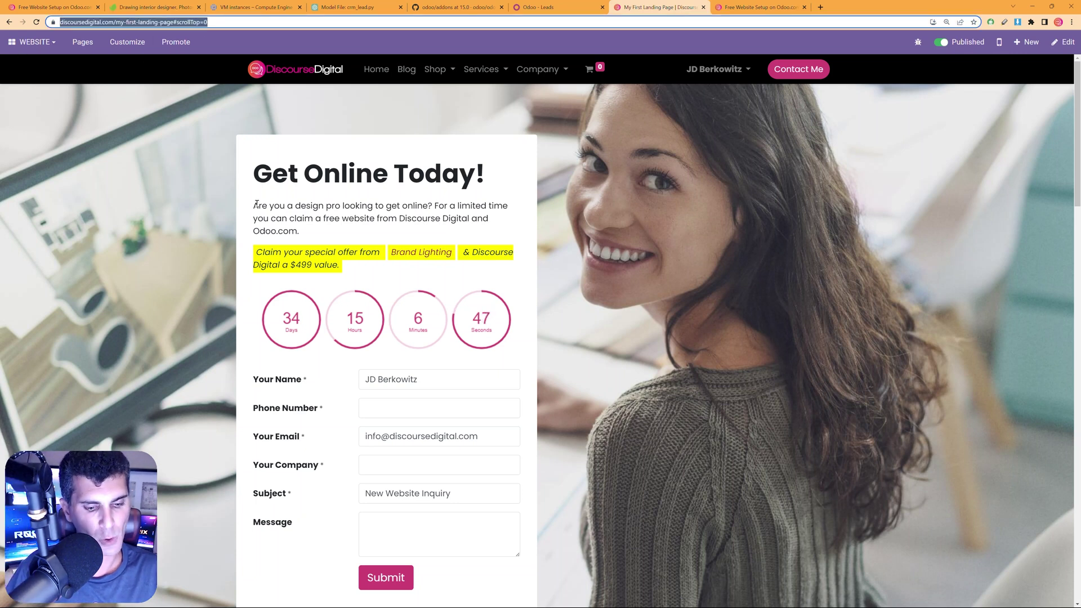
key("ctrl+c")
key("ctrl+shift+n")
key("ctrl+v")
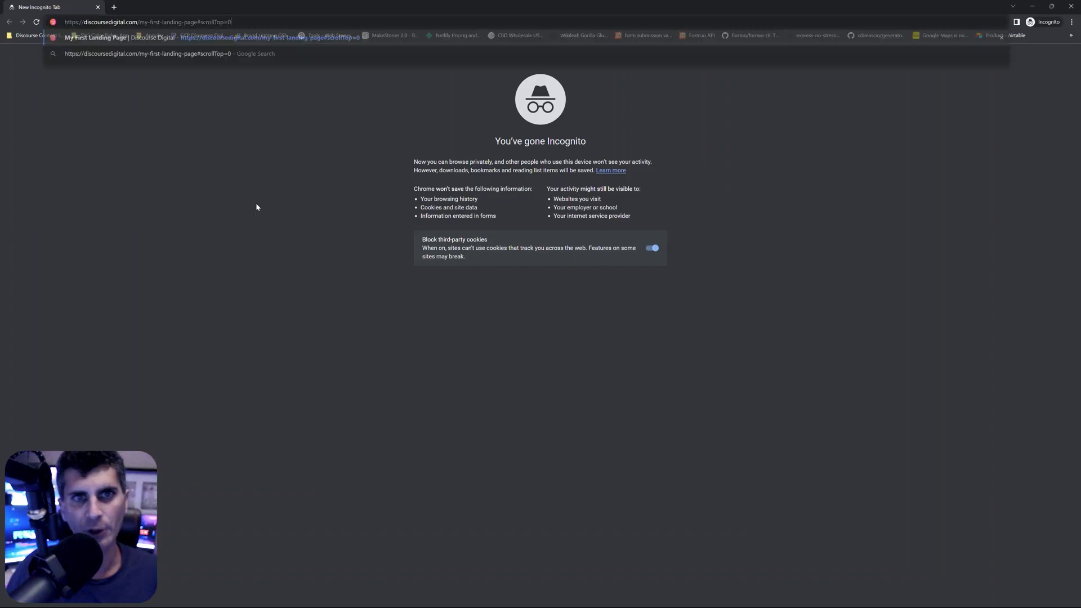
key("Return")
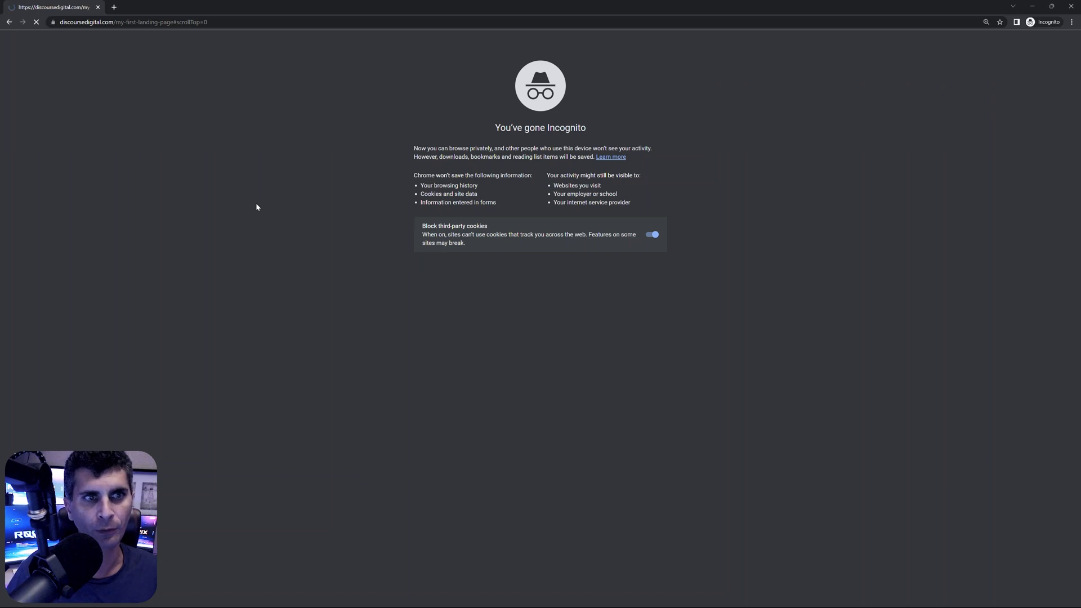
Review the published page's form, content sections and feature lists as a signed-out visitor, and close the incognito window.
scroll(742, 272, "down", 5)
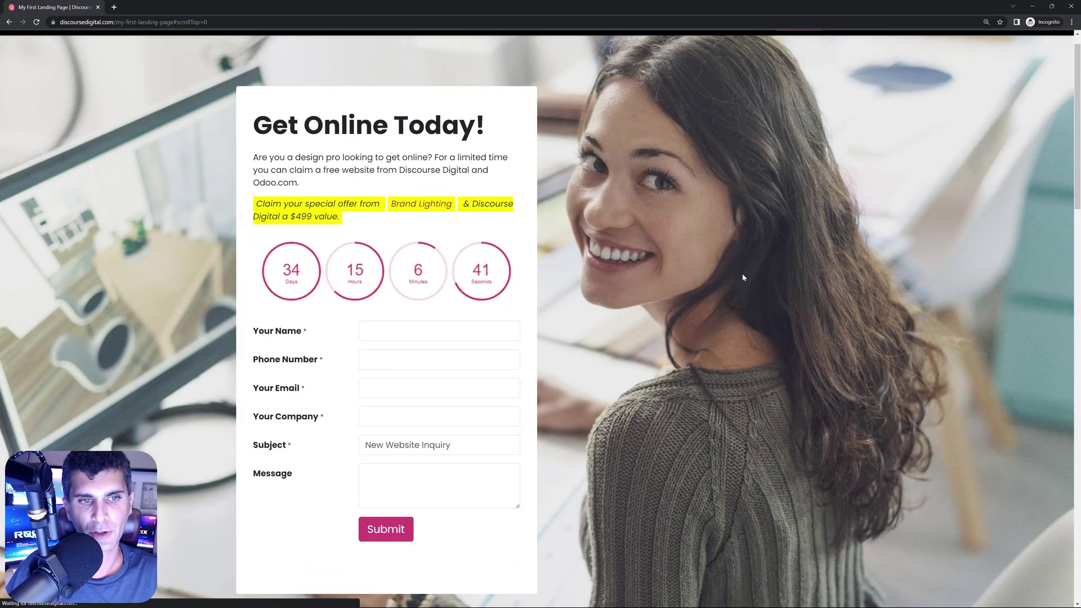
scroll(738, 283, "down", 10)
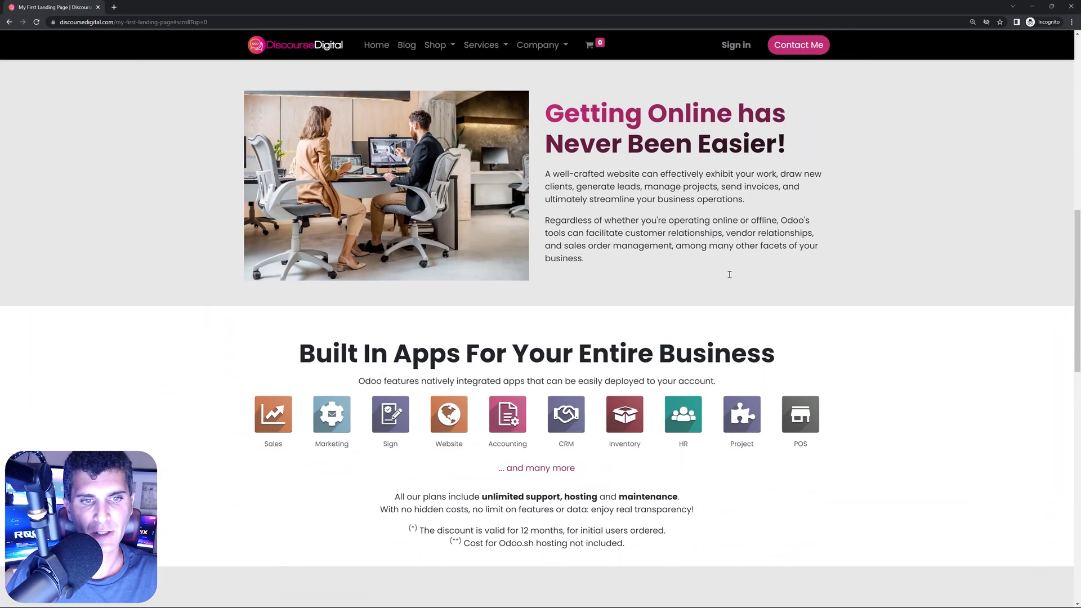
scroll(729, 275, "down", 10)
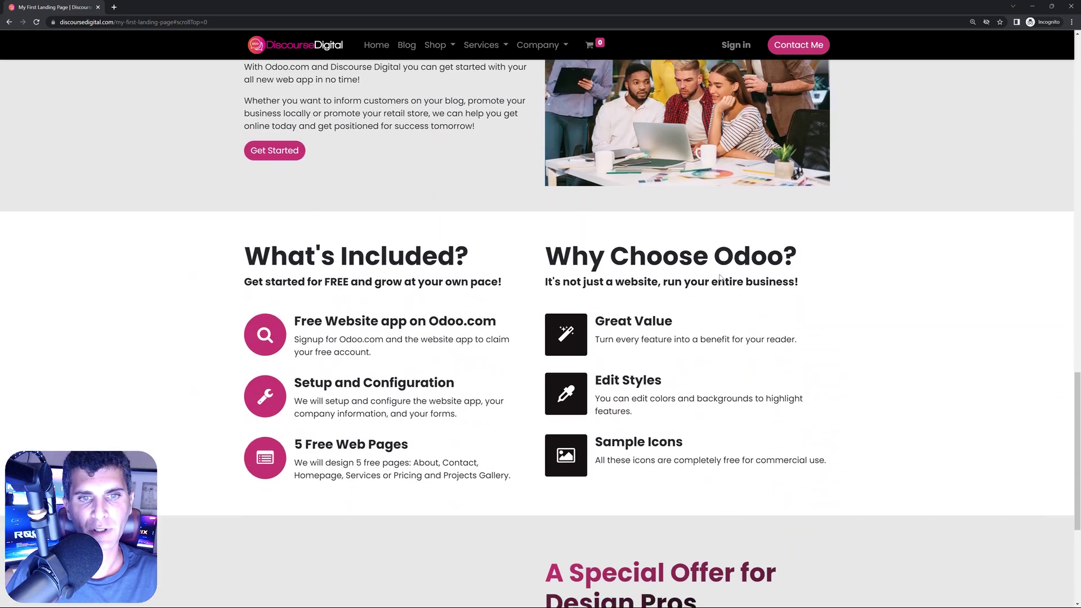
scroll(853, 99, "up", 15)
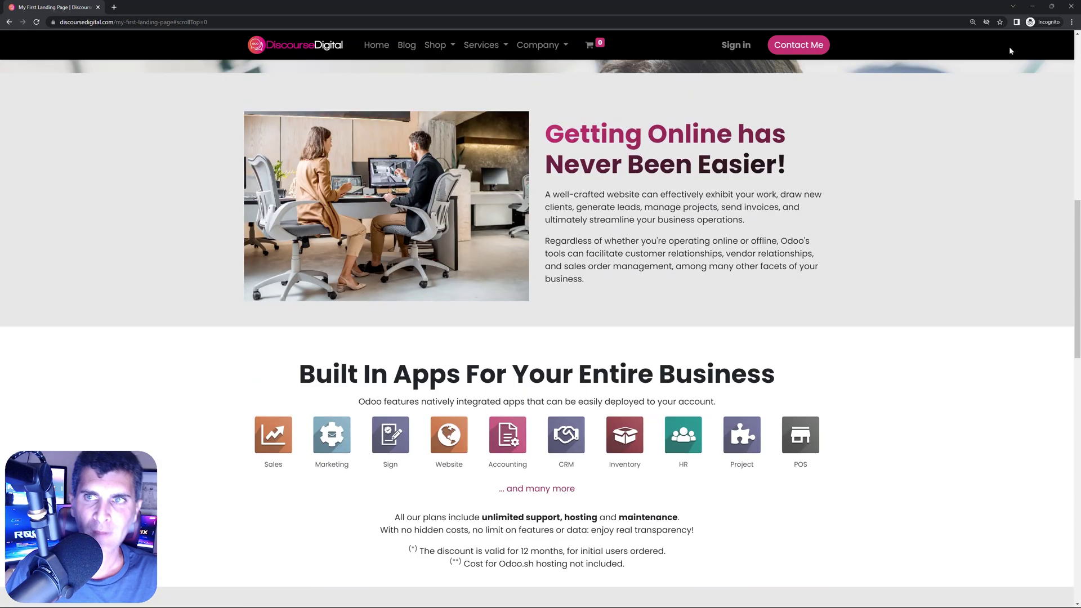
left_click(1071, 6)
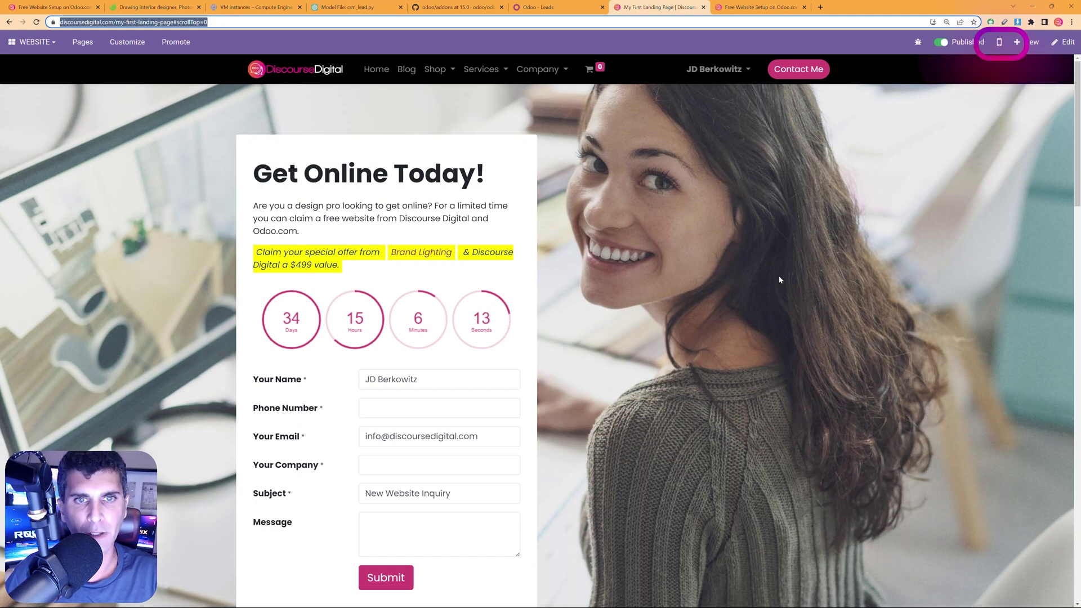
Open the landing page's mobile preview and examine the headline, countdown and lead form layout.
left_click(998, 43)
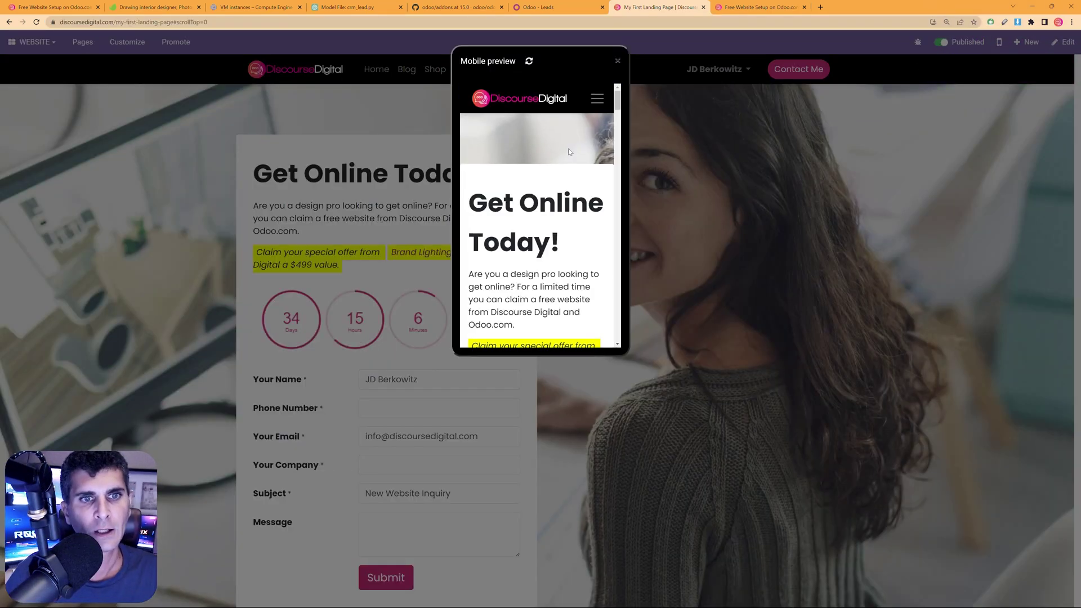
scroll(569, 147, "down", 5)
scroll(565, 180, "down", 8)
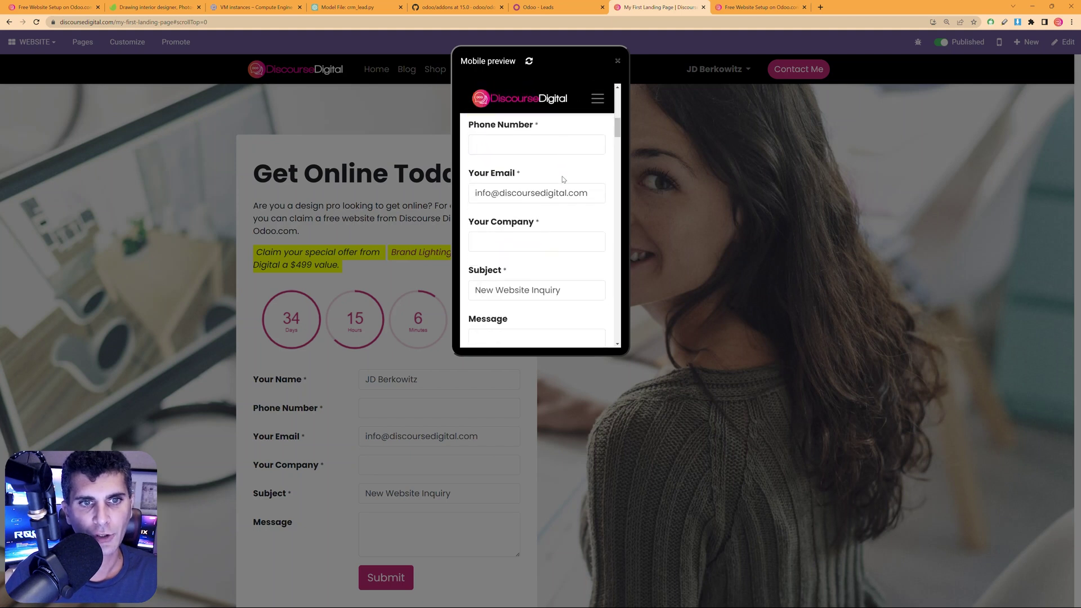
scroll(566, 175, "up", 6)
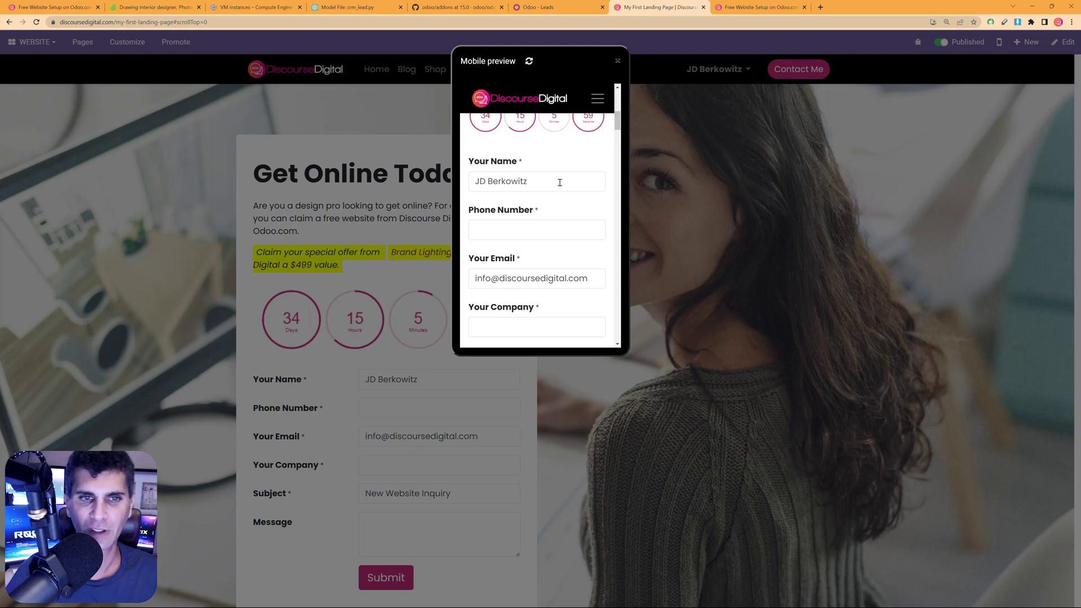
scroll(560, 181, "down", 10)
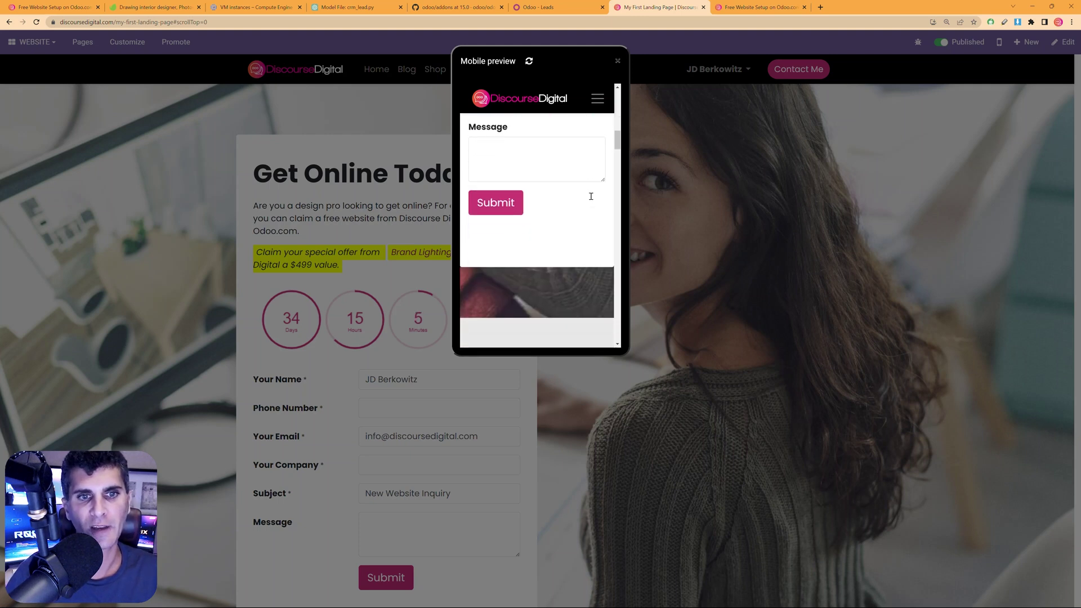
Examine how the Getting Online section and the Built In Apps heading and icons are laid out on mobile.
scroll(594, 196, "down", 1)
scroll(566, 181, "down", 3)
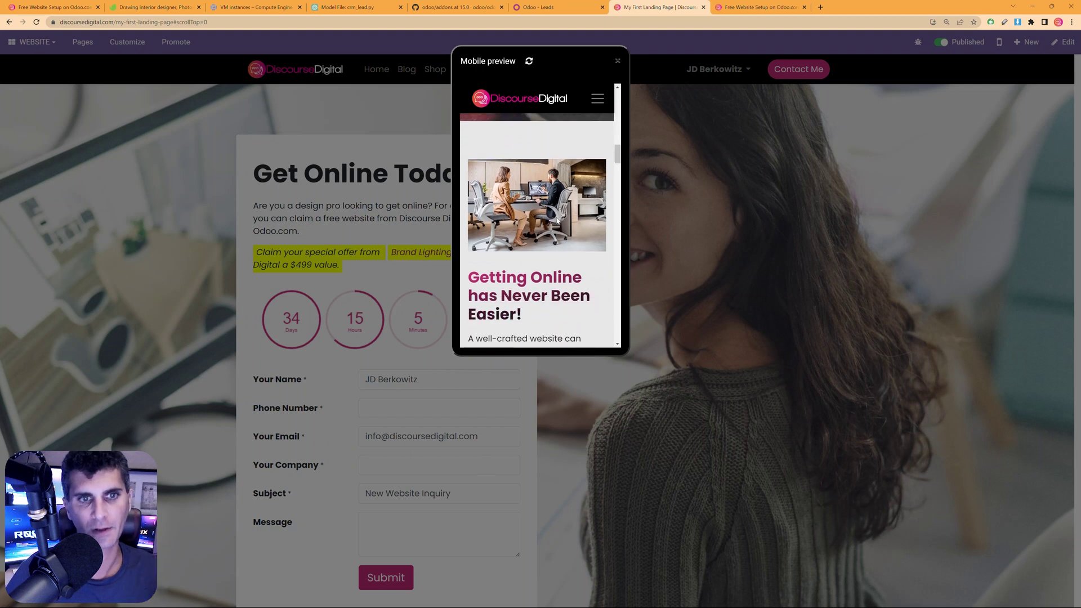
scroll(554, 225, "down", 6)
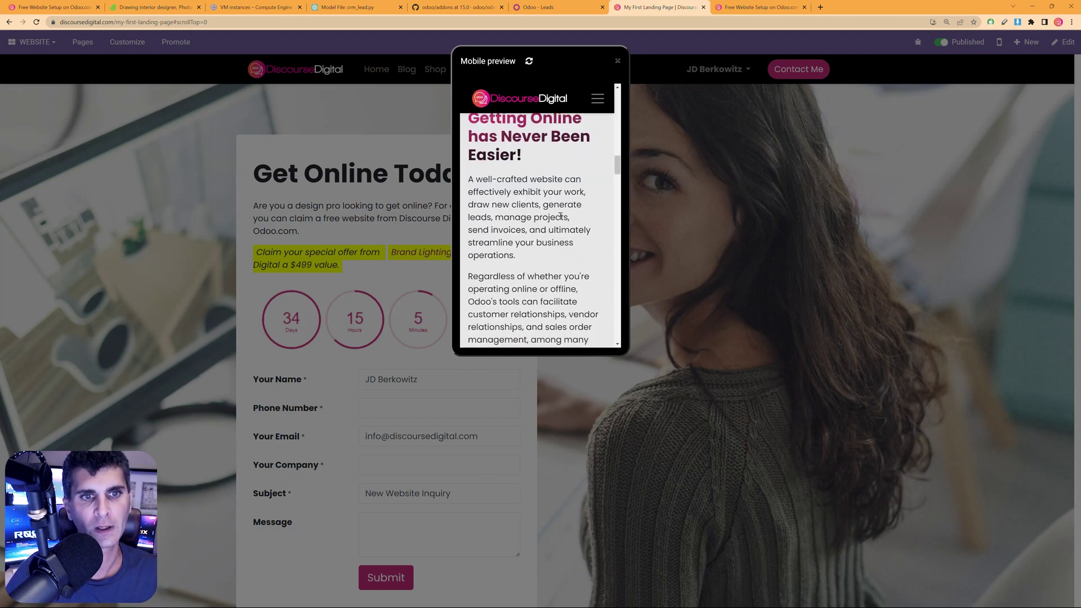
scroll(568, 191, "down", 3)
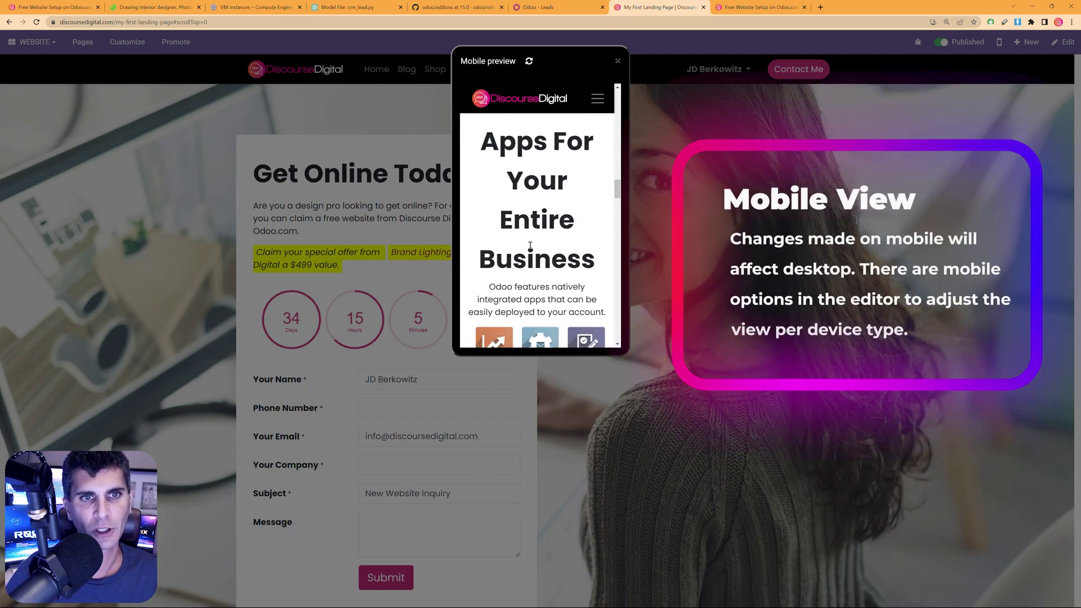
scroll(504, 177, "up", 2)
left_click_drag(515, 186, 598, 222)
scroll(579, 282, "down", 3)
scroll(561, 141, "down", 5)
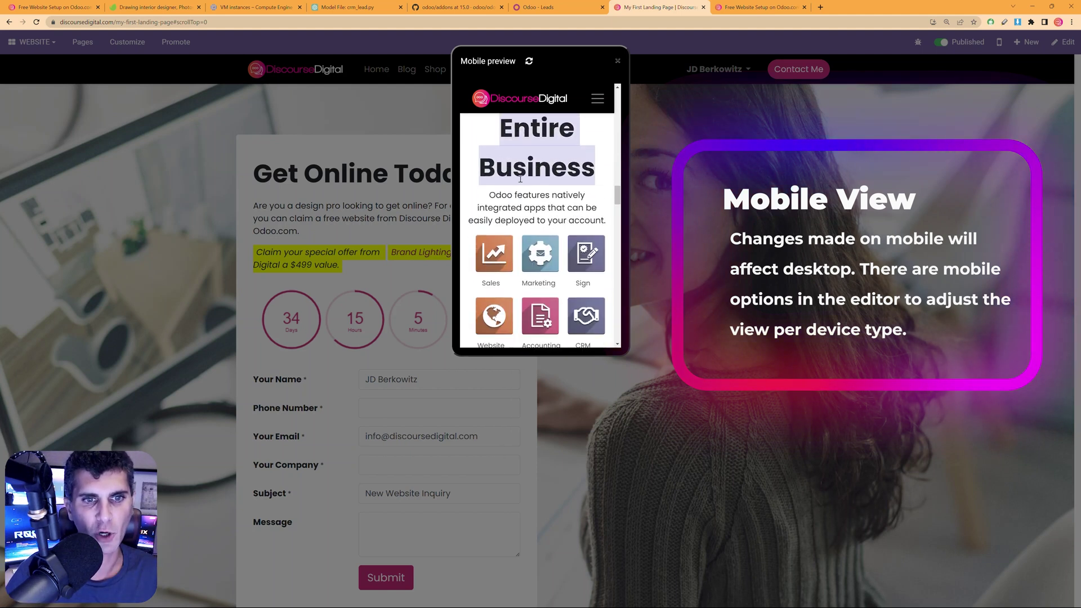
Review the mobile layout of the feature lists, Get Started button and footer, recheck the upper sections, and close the mobile preview.
scroll(563, 278, "down", 3)
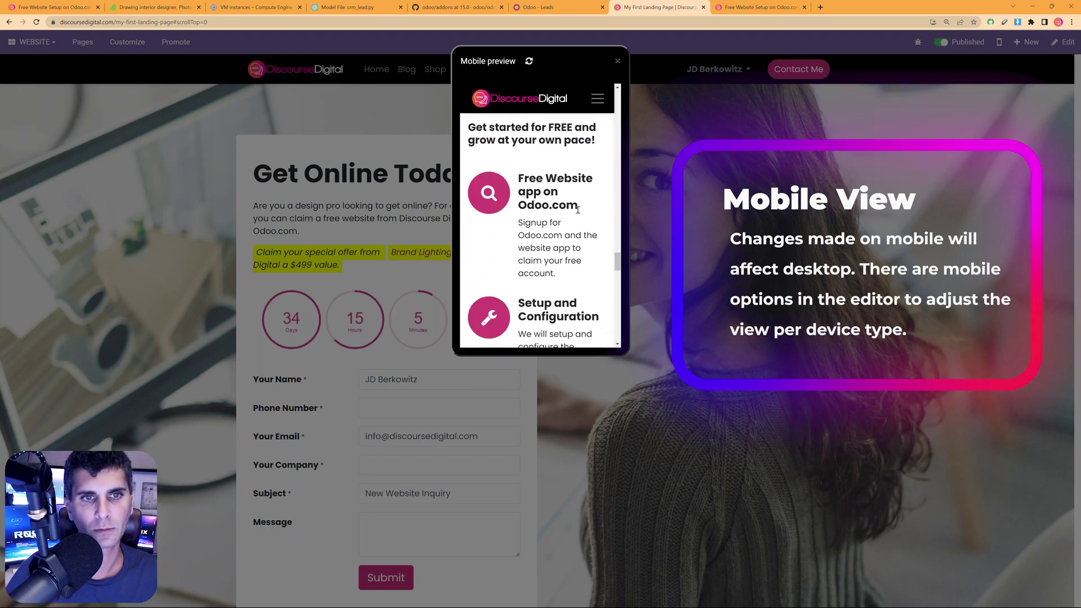
scroll(580, 201, "down", 6)
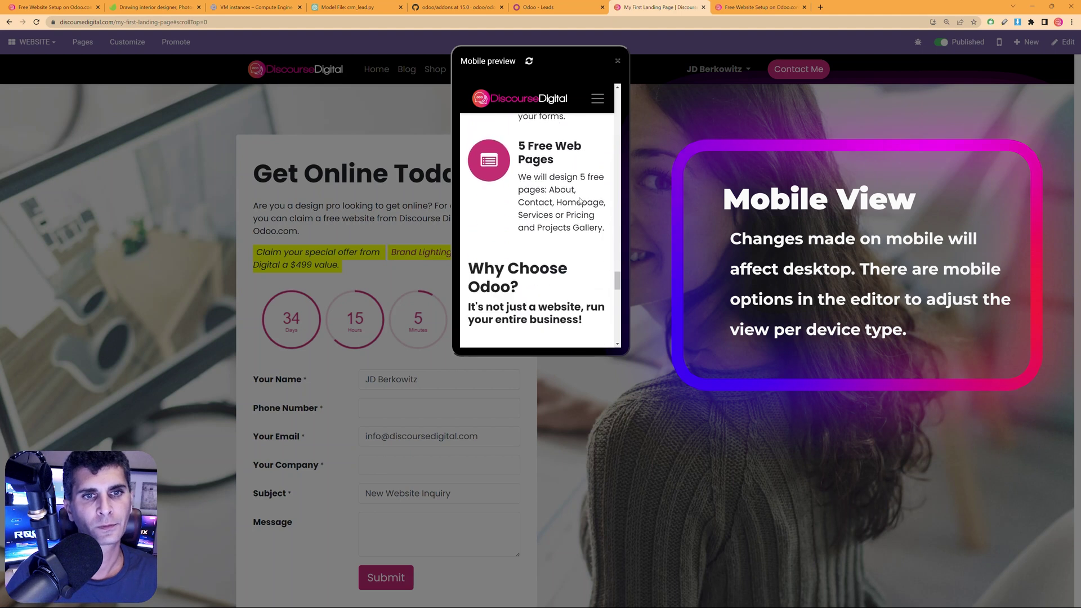
scroll(586, 195, "down", 8)
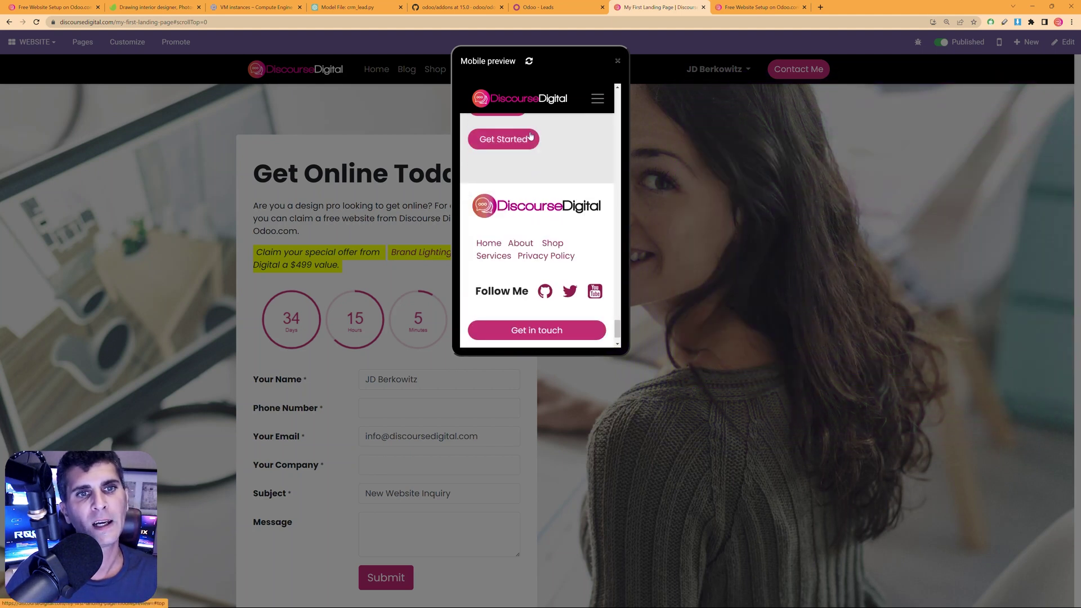
scroll(563, 186, "up", 10)
scroll(577, 128, "up", 10)
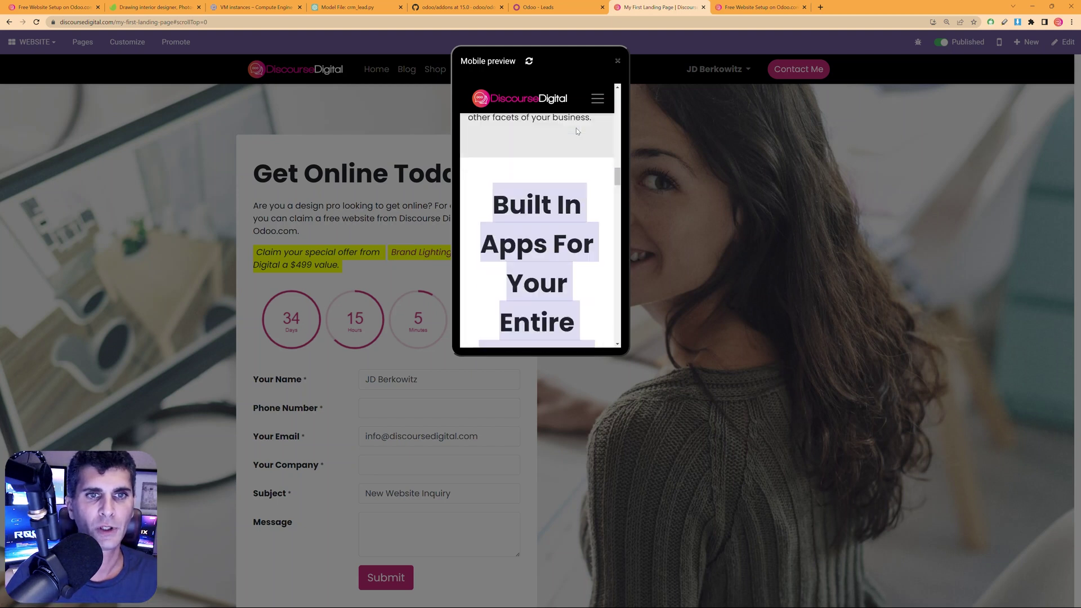
scroll(577, 132, "down", 6)
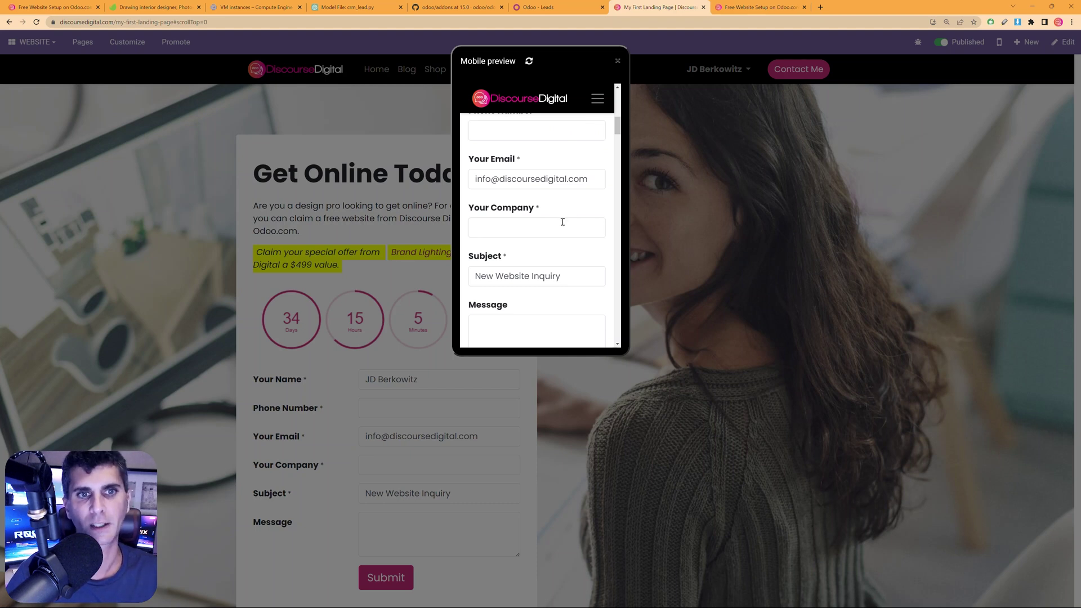
left_click(617, 61)
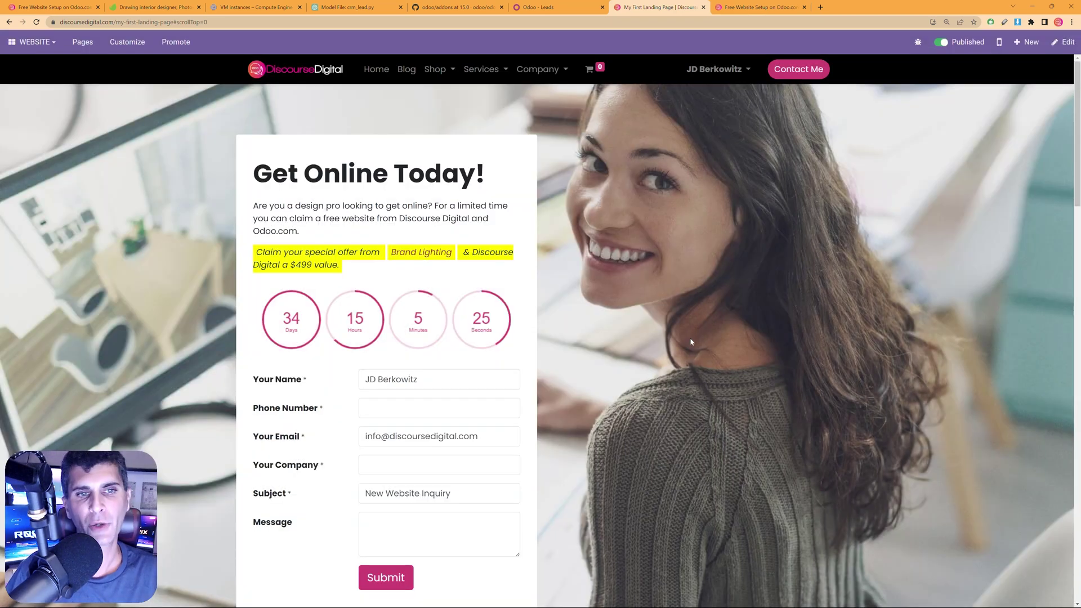